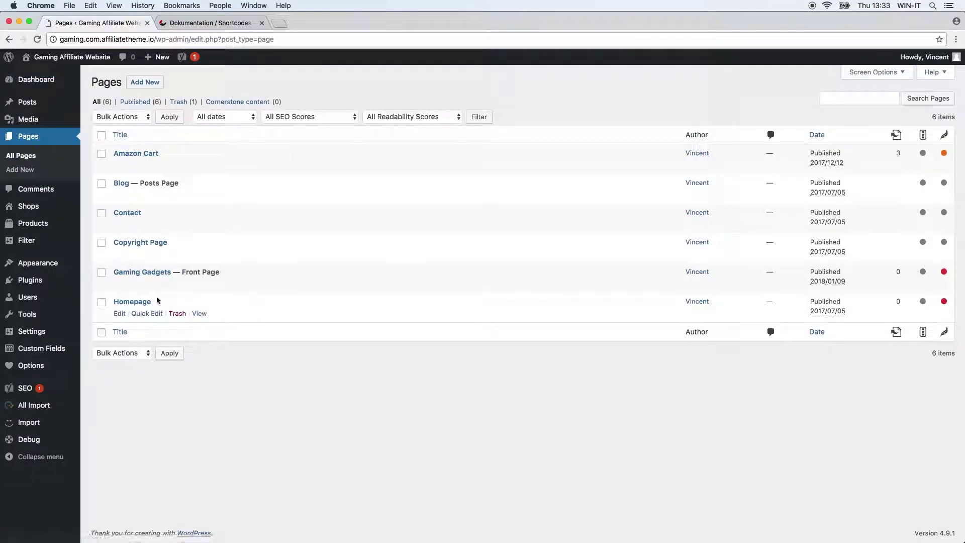
Open the Gaming Gadgets page for editing and collapse its expanded text area fields in the page builder
click(121, 285)
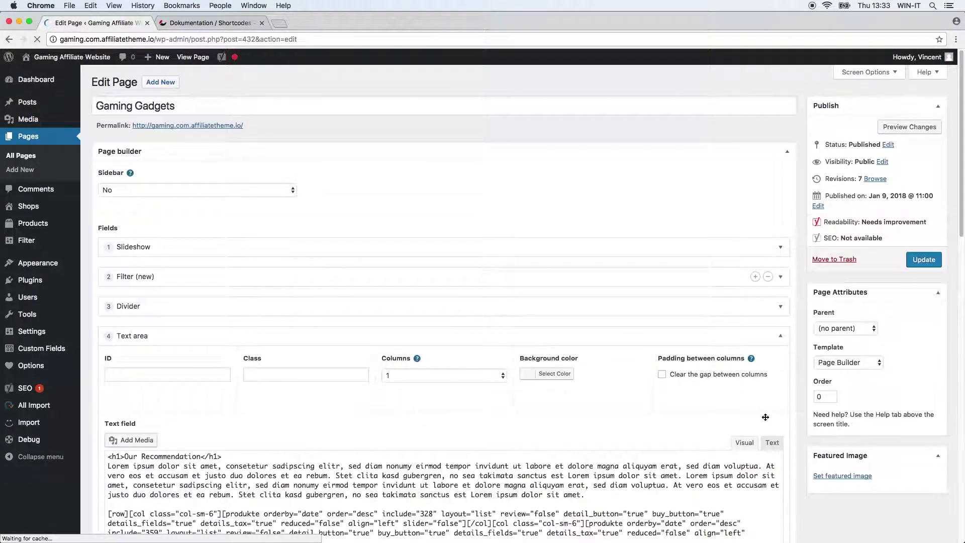
click(781, 336)
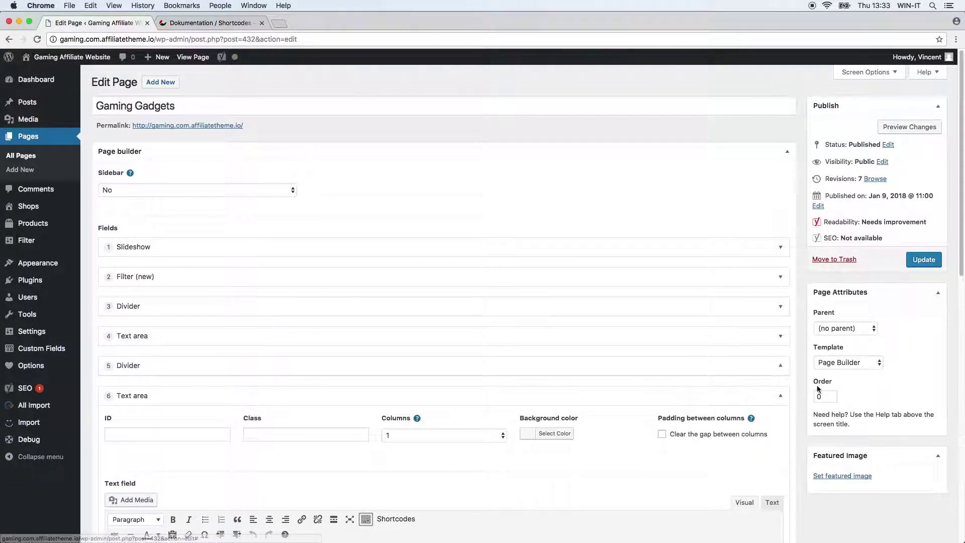
scroll(813, 406, down, 3)
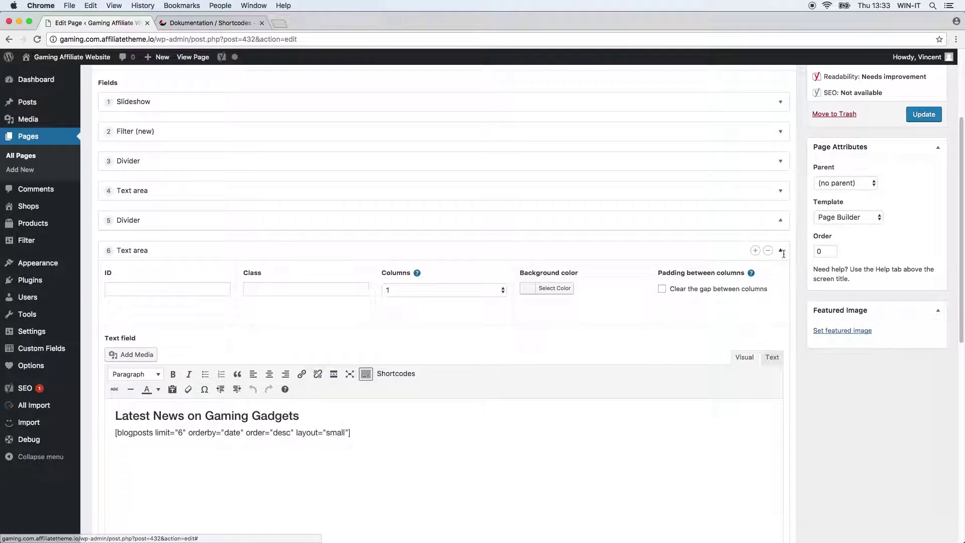
click(781, 250)
Add a new Text area field at the end of the page builder and open the shortcode generator for it
click(777, 273)
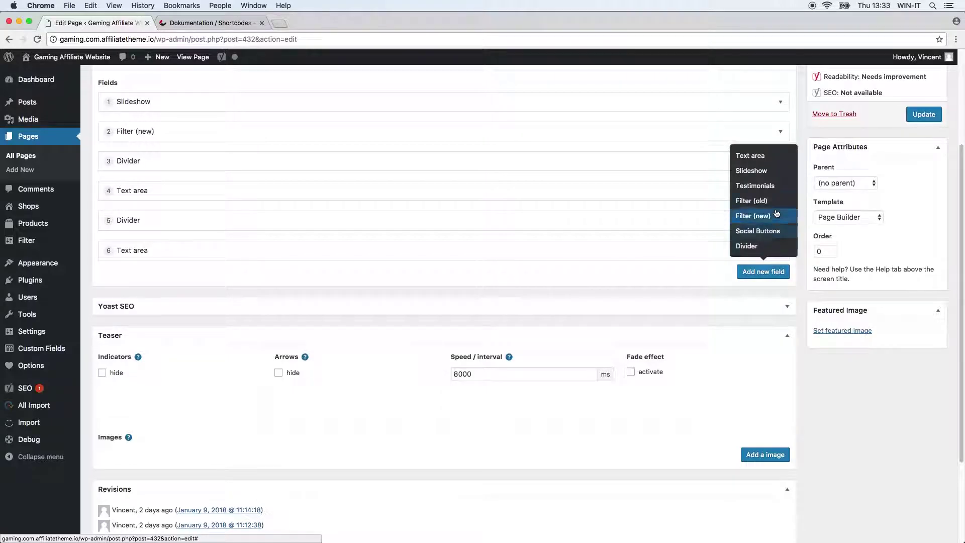
click(772, 158)
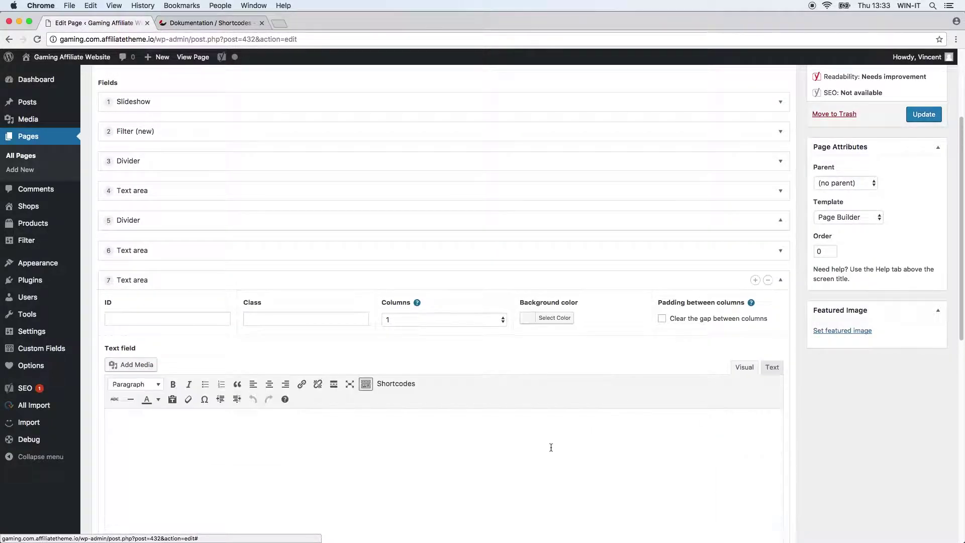
click(635, 434)
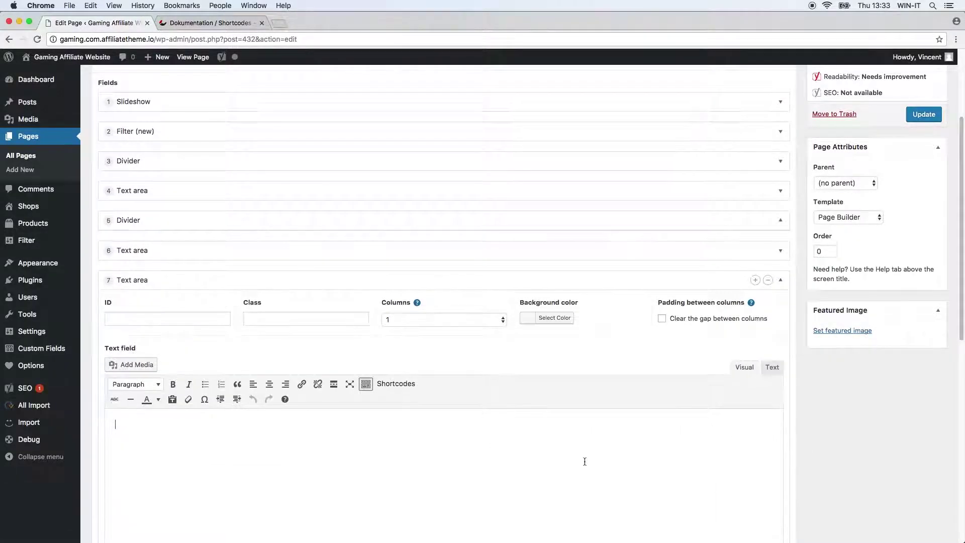
scroll(545, 437, down, 3)
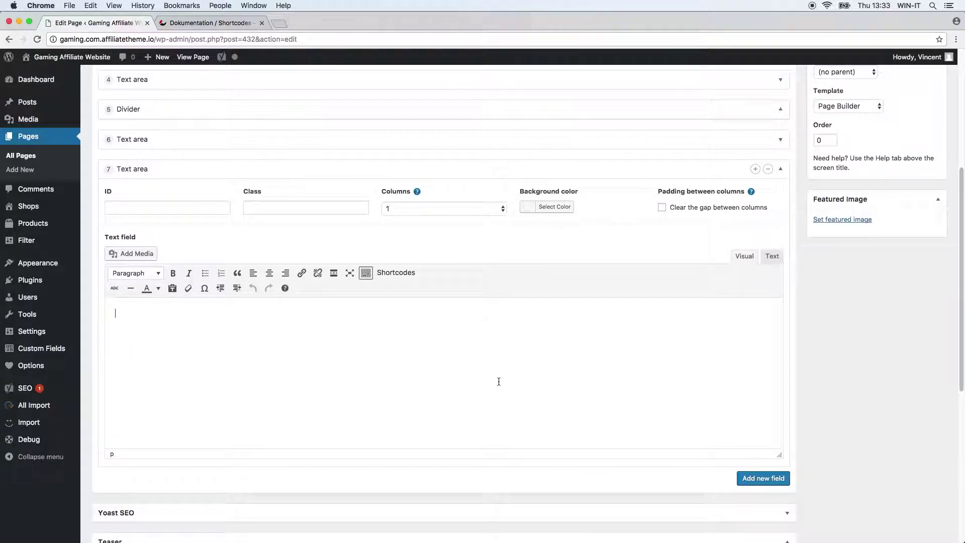
click(397, 273)
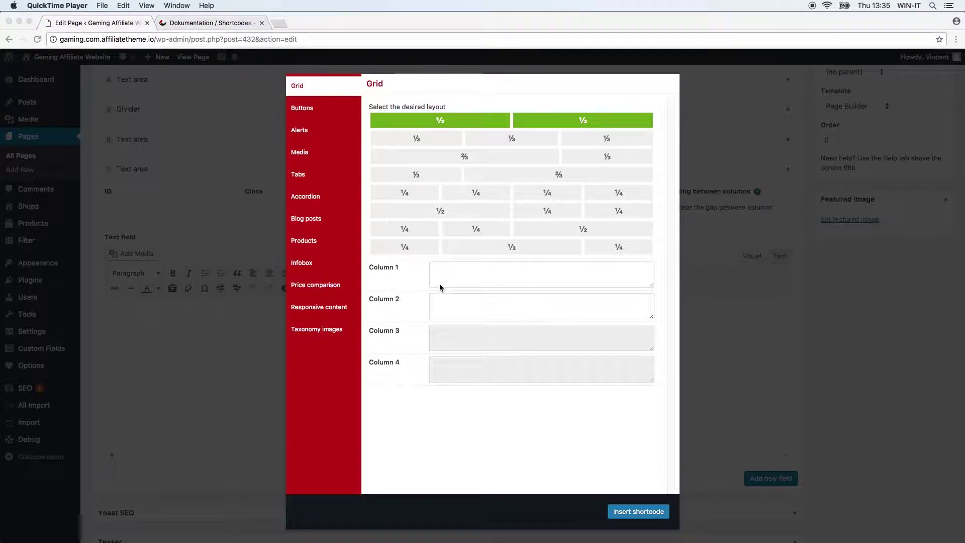
click(452, 276)
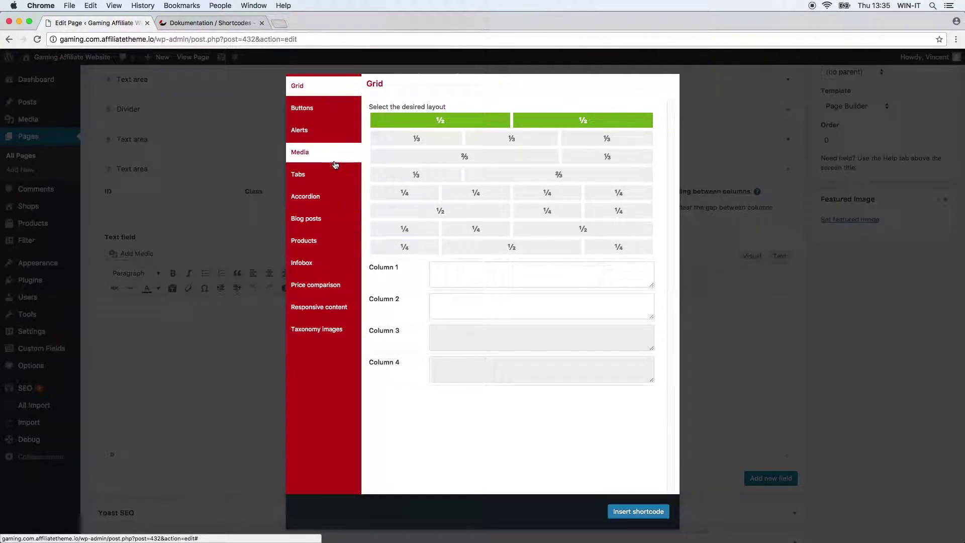
Switch to the AffiliateTheme documentation and review the topics listed in the Shortcodes category
click(224, 24)
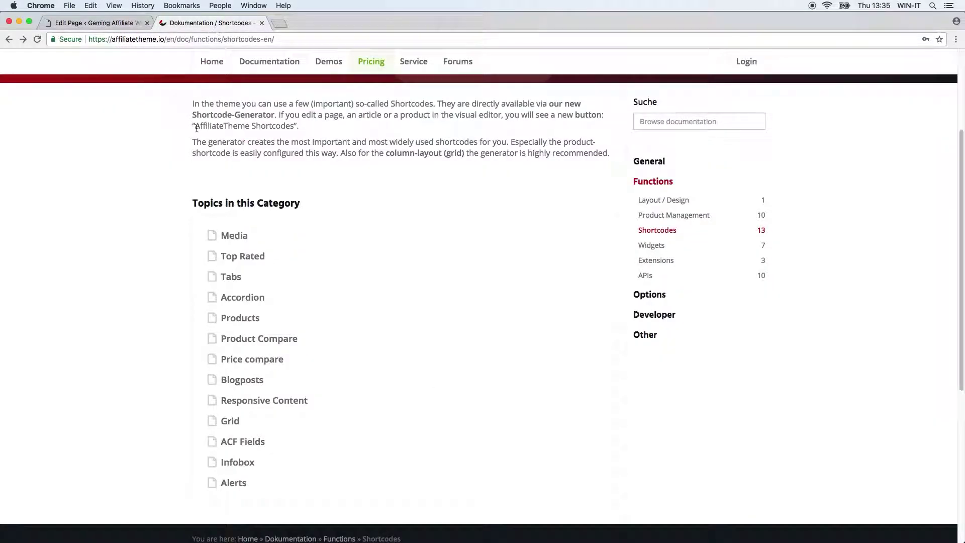
scroll(196, 171, up, 3)
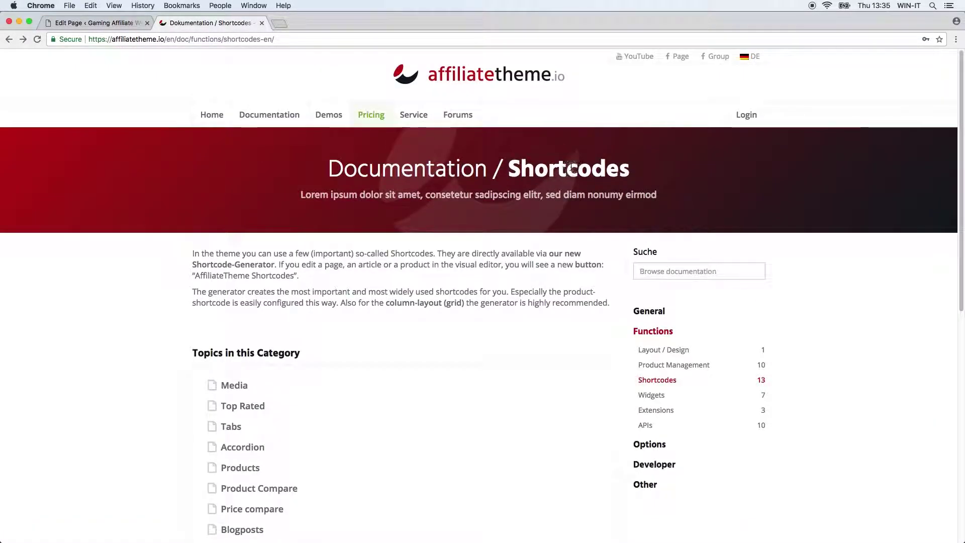
scroll(366, 352, down, 3)
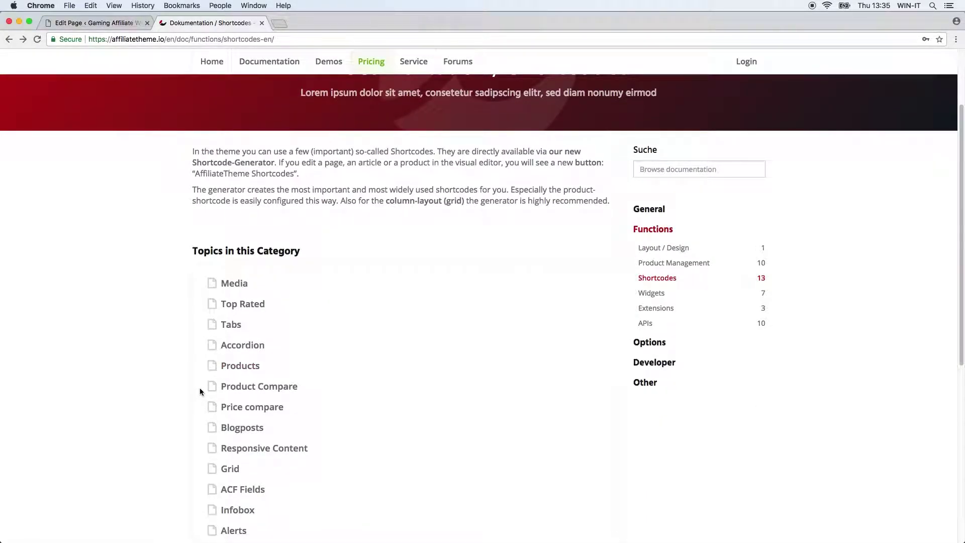
scroll(198, 386, down, 1)
scroll(197, 386, down, 1)
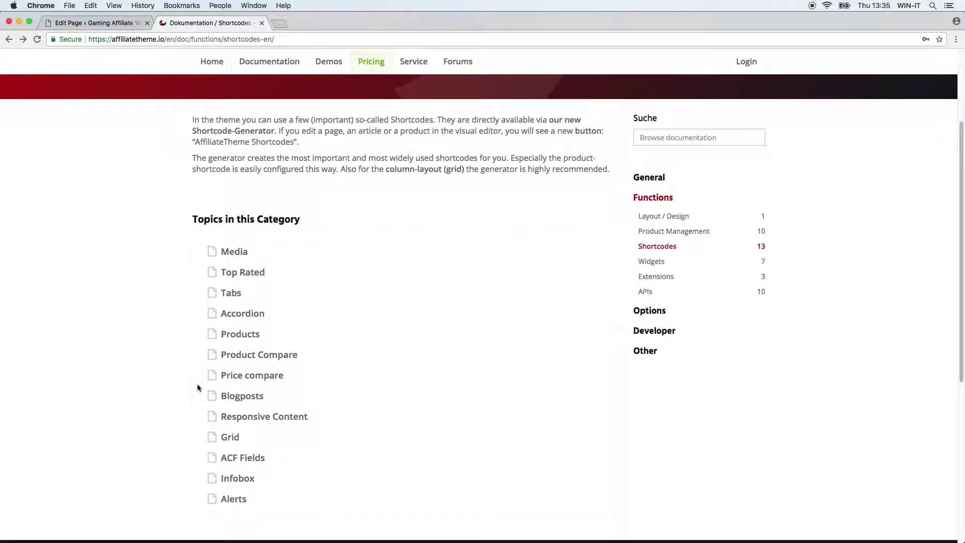
Return to the page editor and choose the grid layout with three equal ⅓ columns
click(92, 23)
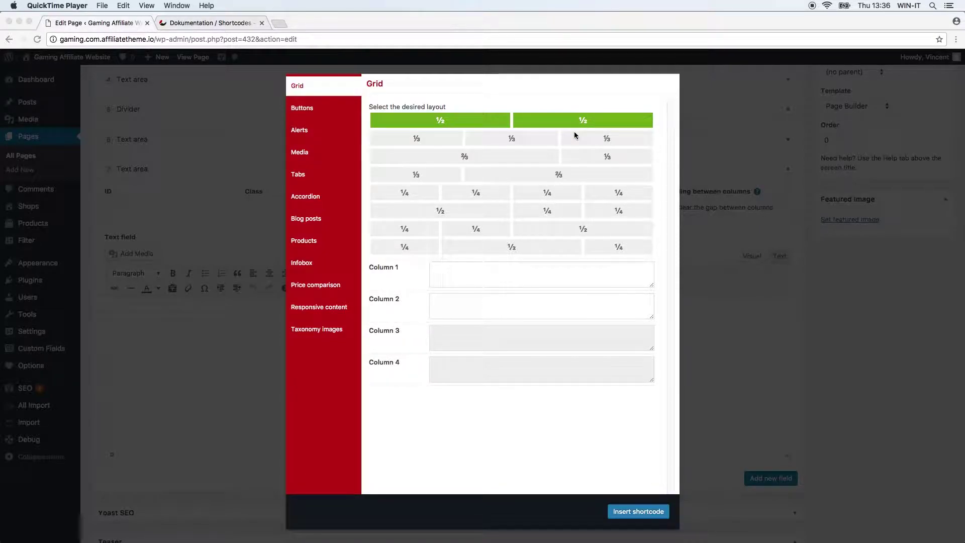
click(523, 140)
click(511, 141)
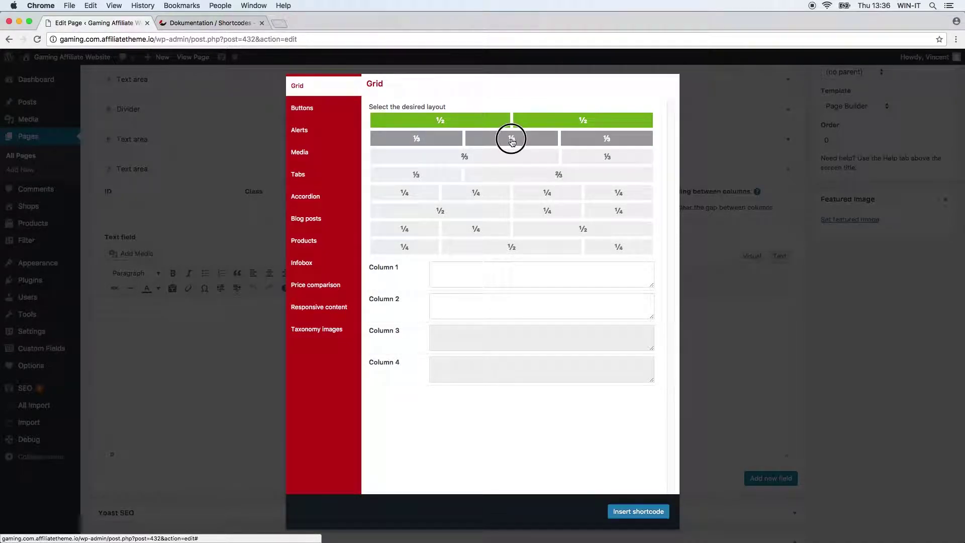
click(472, 275)
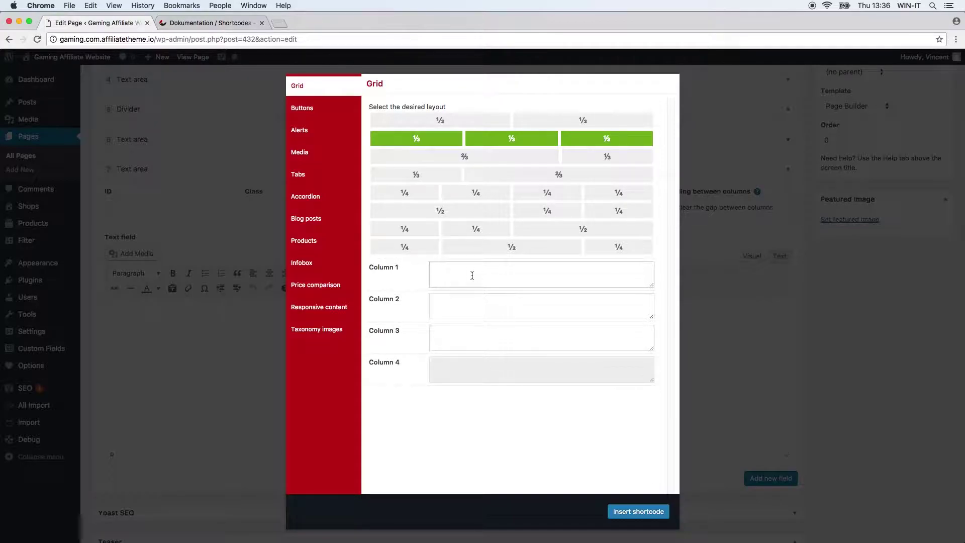
key(super+t)
text(lor)
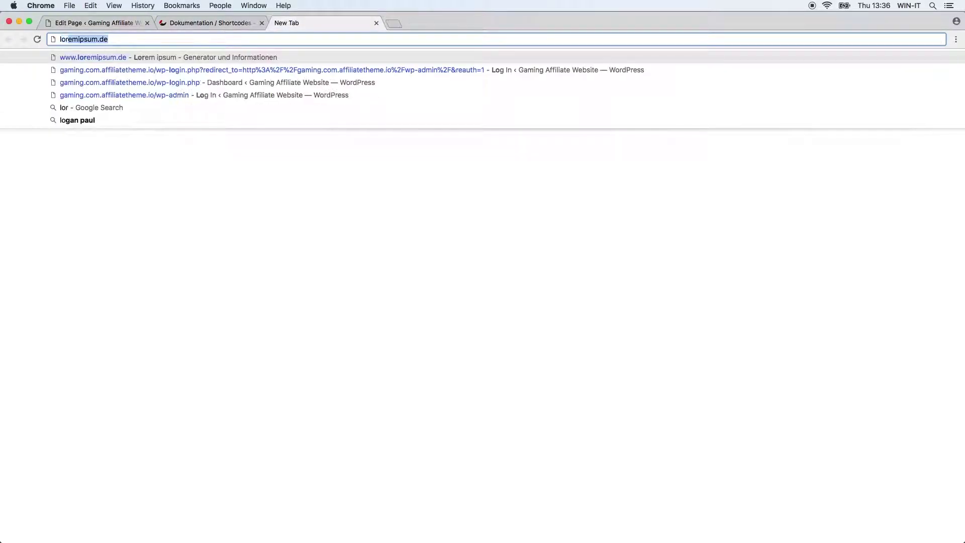
key(Return)
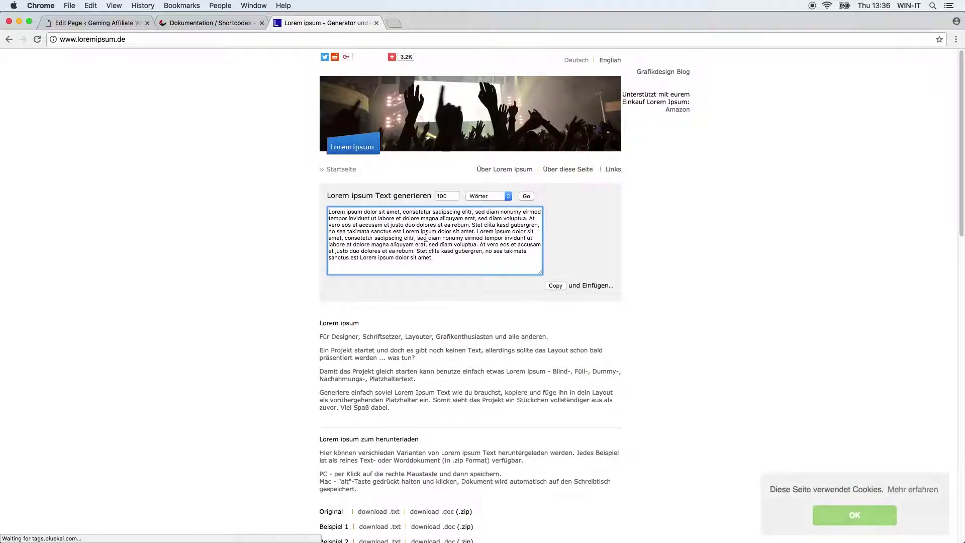
key(super+a)
key(super+c)
Fill columns 1, 2 and 3 of the grid with the copied Lorem ipsum text and insert the shortcode
click(48, 23)
key(super+v)
click(456, 311)
key(super+v)
click(470, 341)
key(super+v)
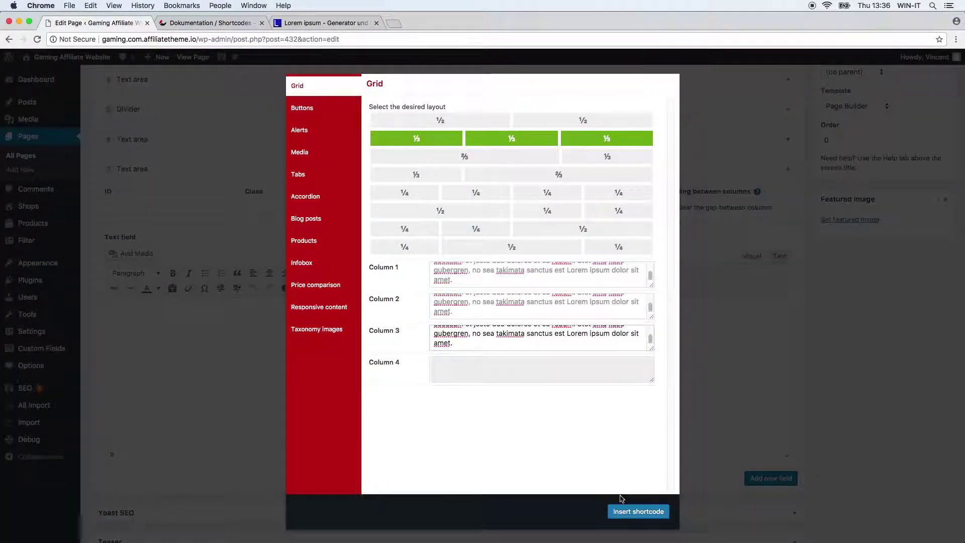
click(626, 510)
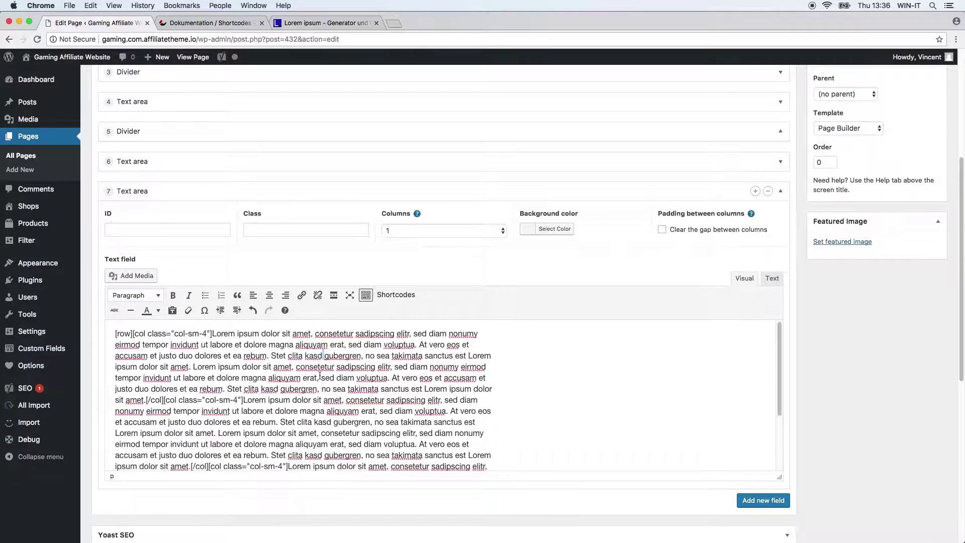
Look over the inserted grid shortcode in the text area and update the page
scroll(323, 373, down, 6)
scroll(362, 282, up, 3)
scroll(360, 285, up, 4)
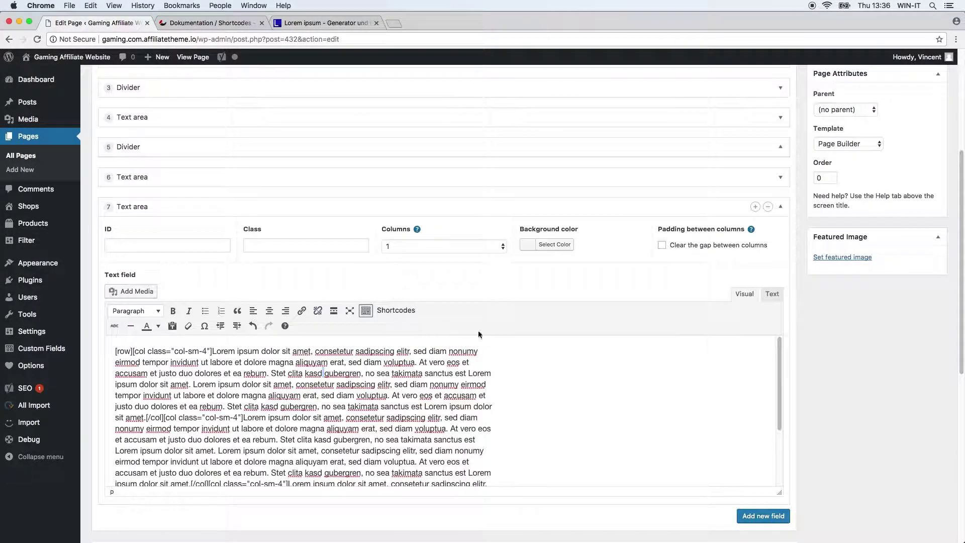
scroll(866, 390, up, 5)
click(923, 260)
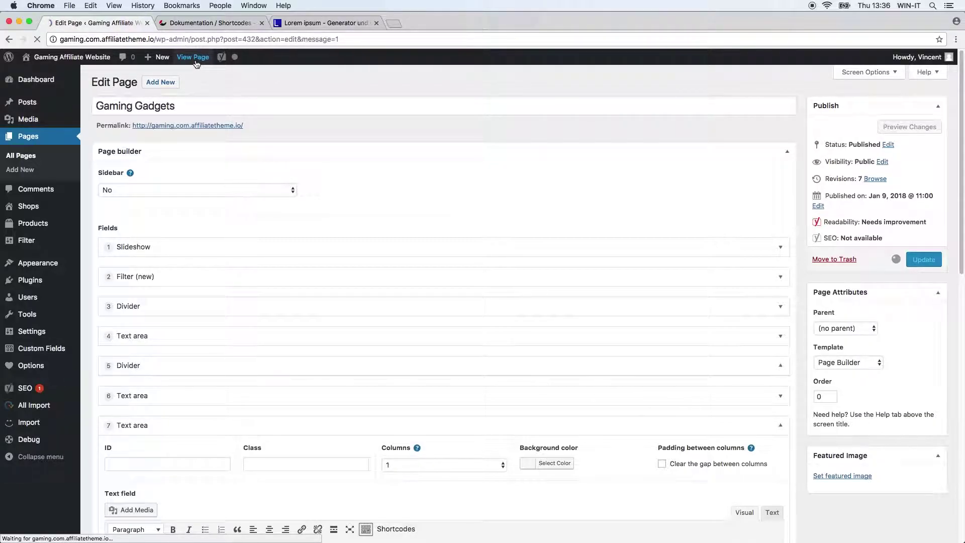
View the live Gaming Gadgets page in a new tab and examine the column layout above the footer
super+click(193, 57)
click(187, 22)
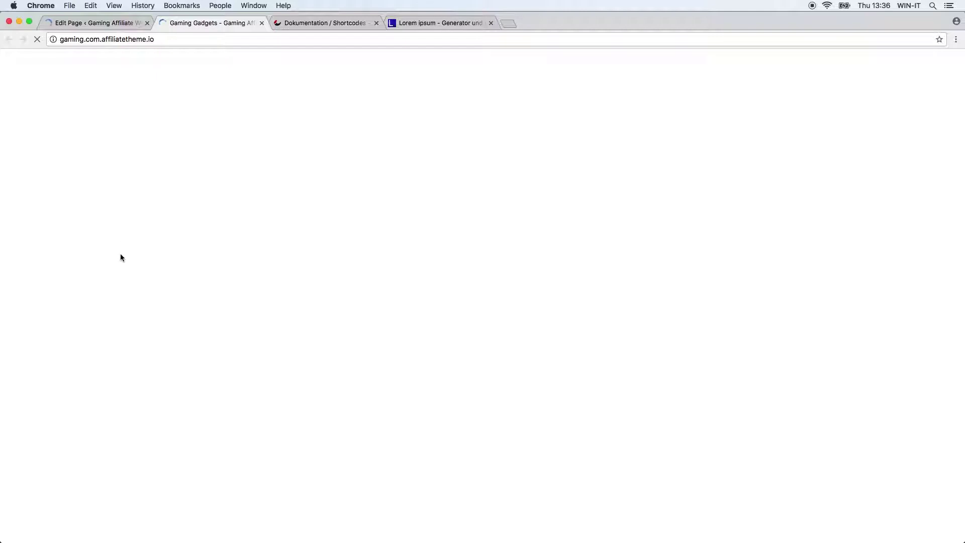
scroll(151, 365, down, 7)
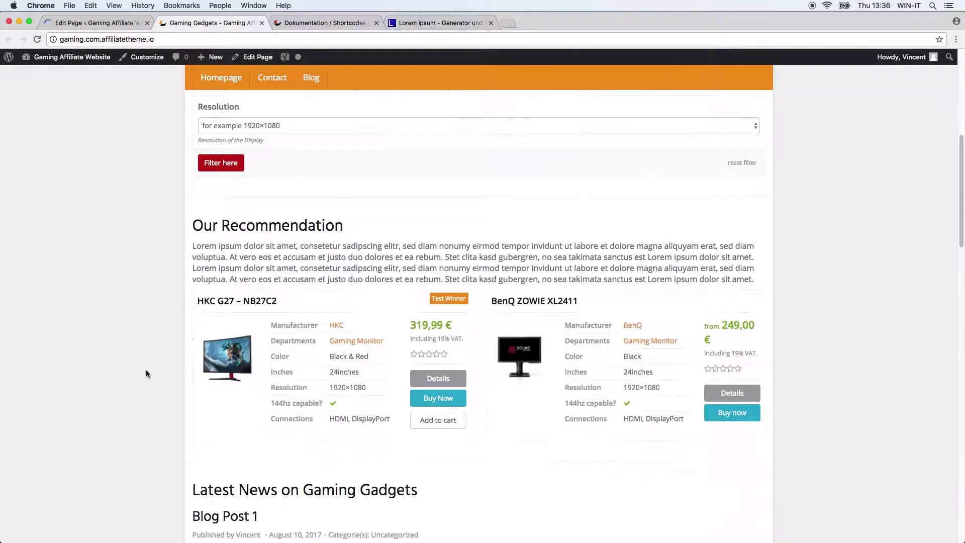
scroll(143, 386, down, 20)
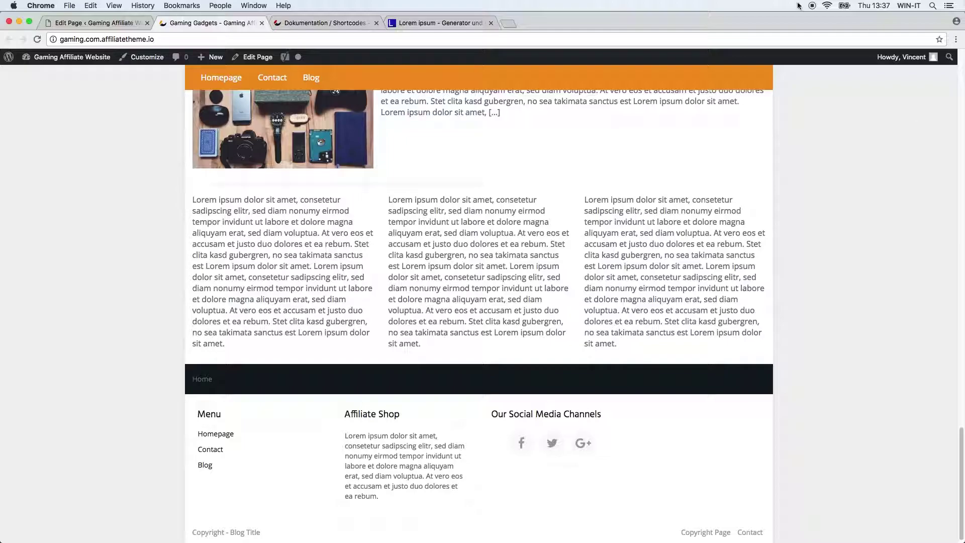
Return to the page editor and open the shortcode generator's Buttons settings for the new text area
key(ctrl+shift+Tab)
click(390, 135)
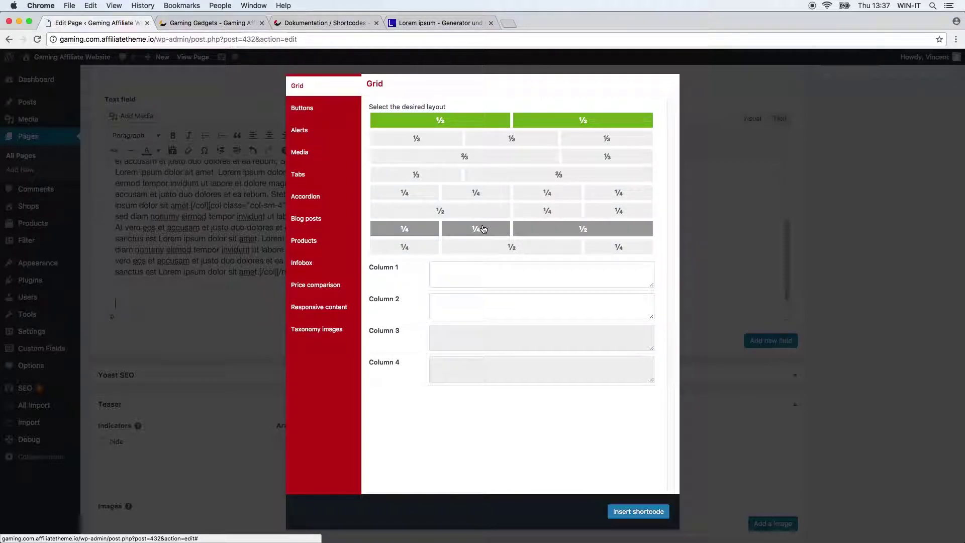
click(343, 110)
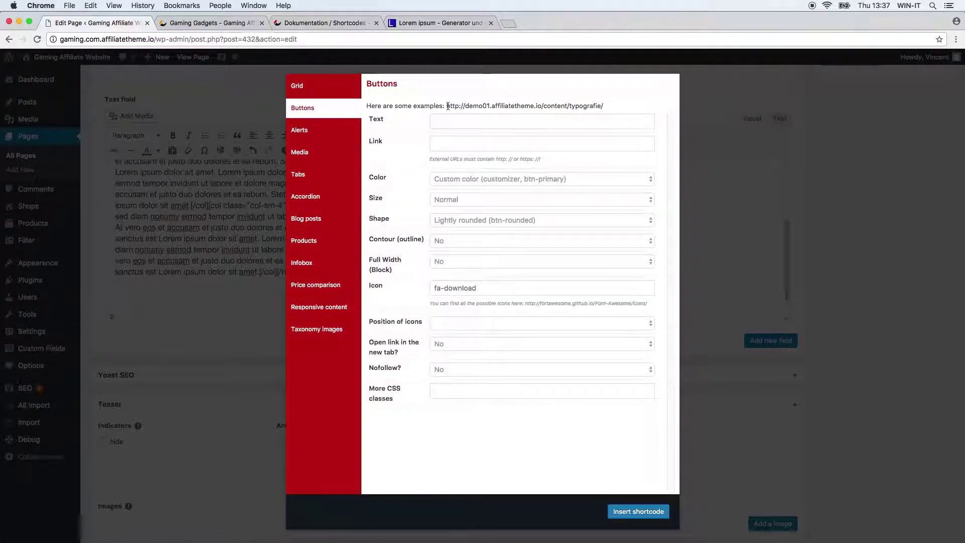
Open the example page demo01.affiliatetheme.io/content/typografie/ in a new tab and examine the button classes, sizes and styles
drag(448, 106, 635, 107)
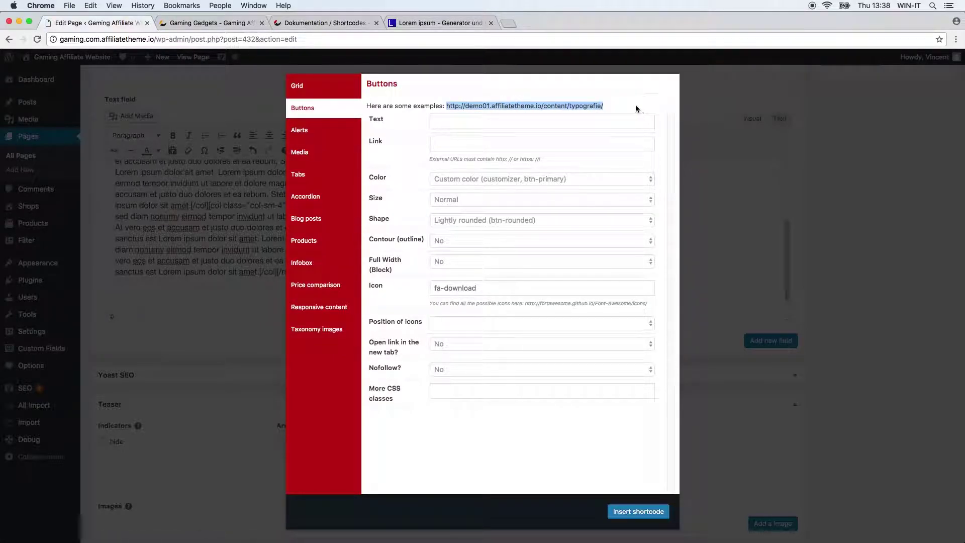
key(super+c)
key(super+t)
key(super+v)
key(Return)
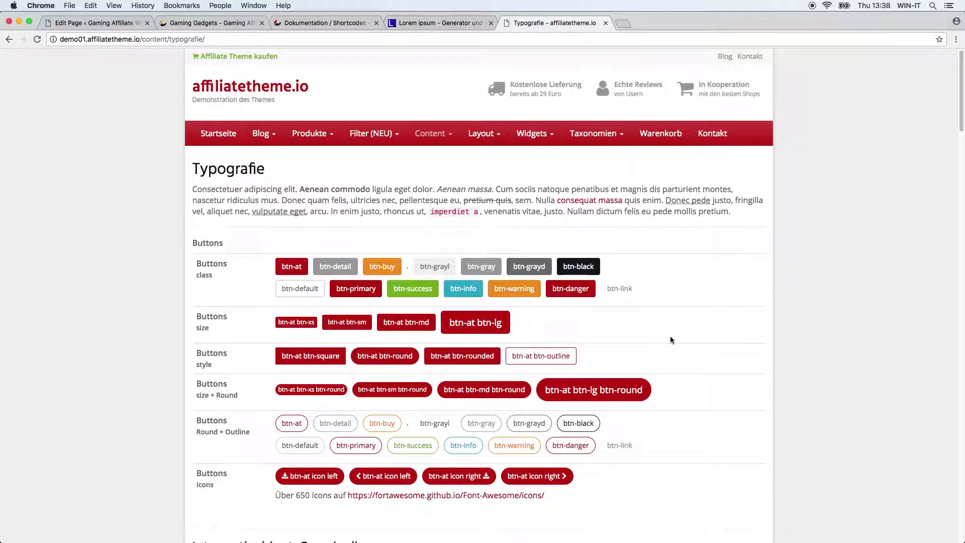
scroll(680, 358, down, 1)
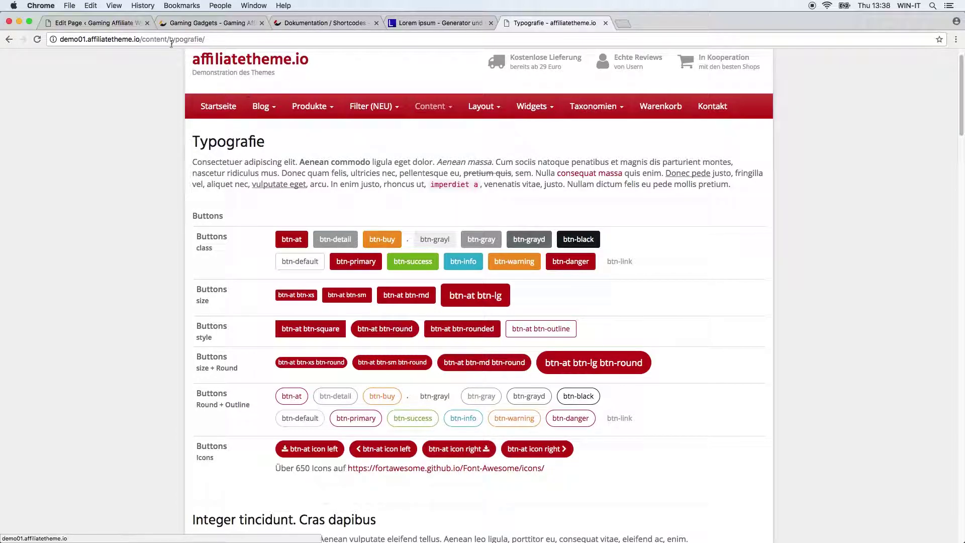
Return to the page editor and set the button's text to "Download here" and its link to "#"
click(111, 24)
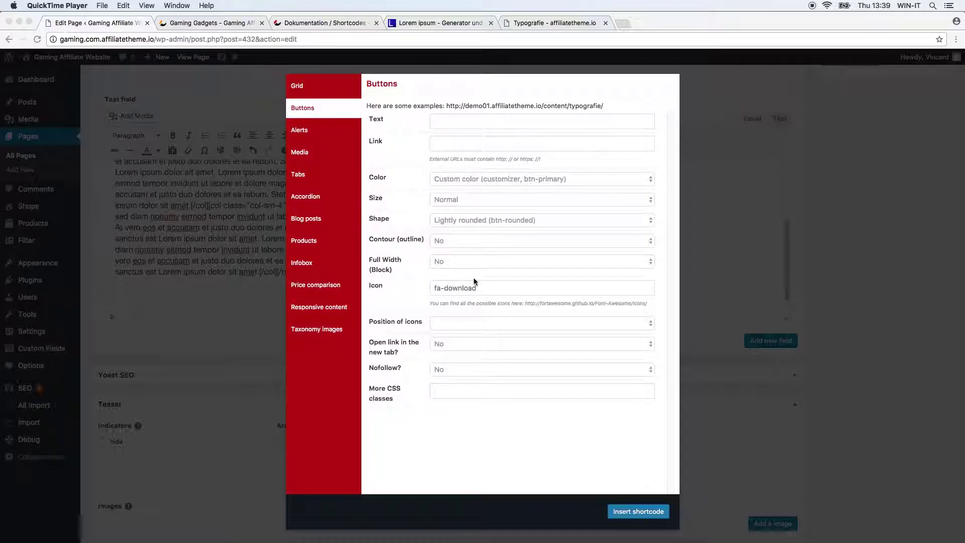
click(471, 127)
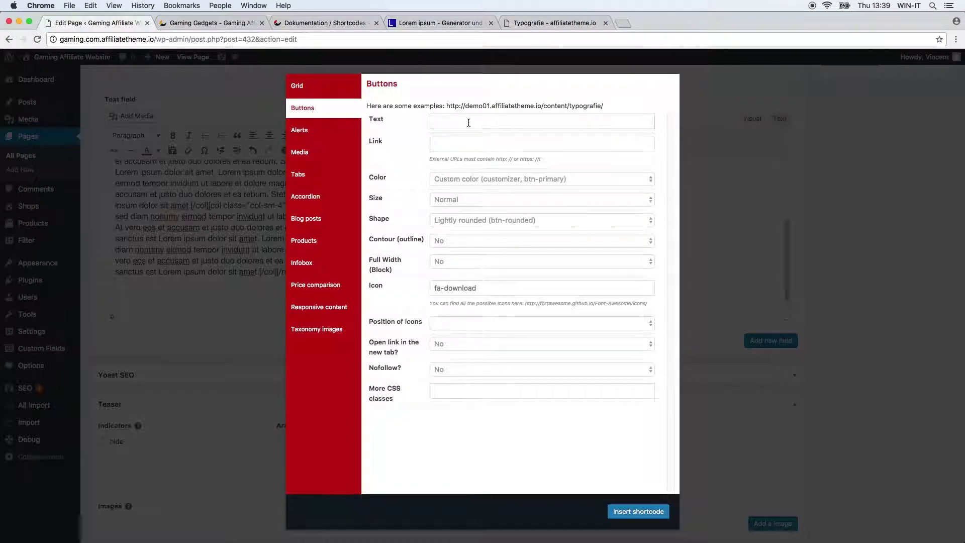
text(Download here)
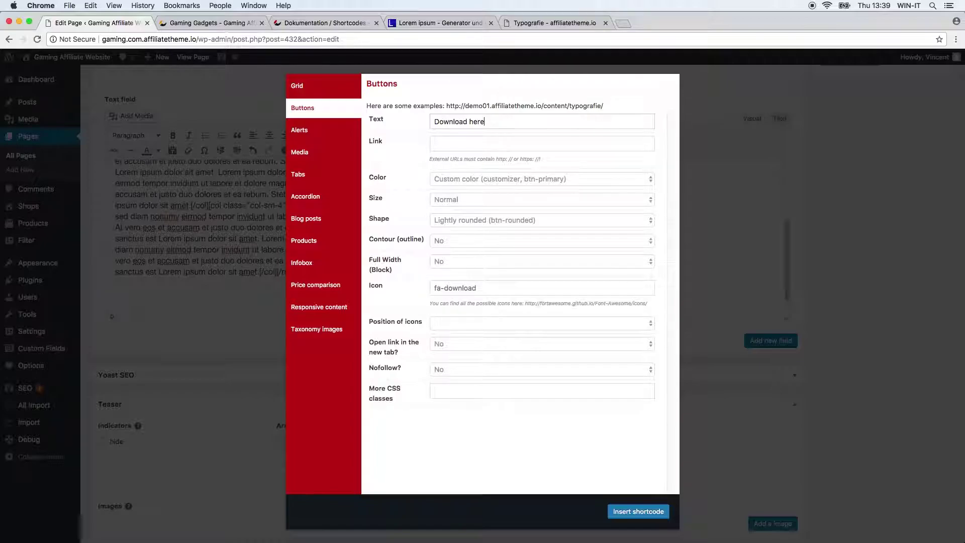
click(467, 144)
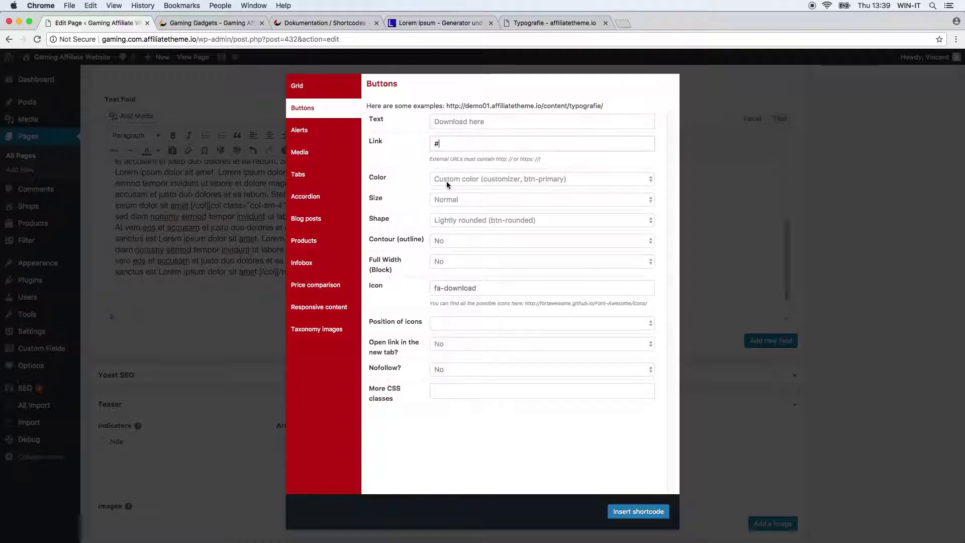
Set the button's color to Red (btn-danger) and keep its size at Normal
click(483, 180)
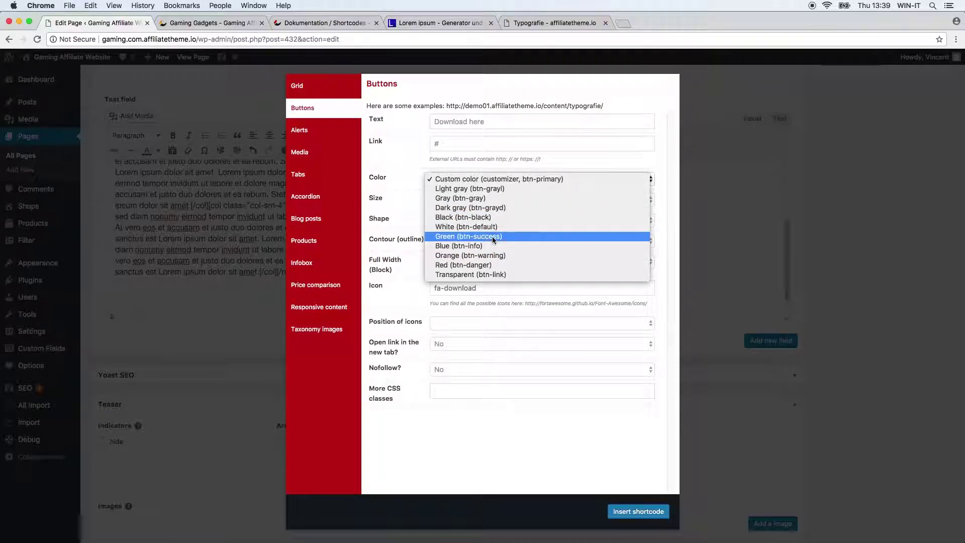
click(487, 265)
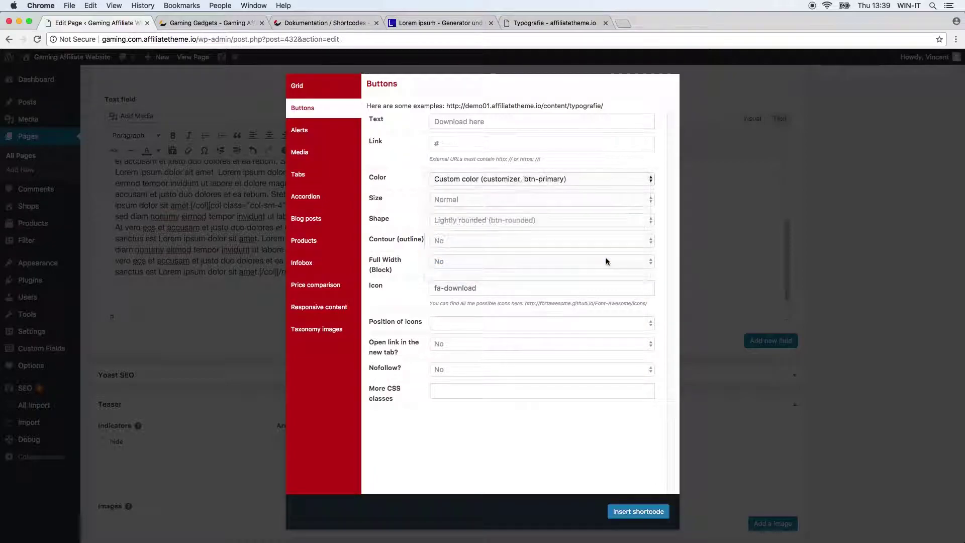
click(481, 200)
click(481, 200)
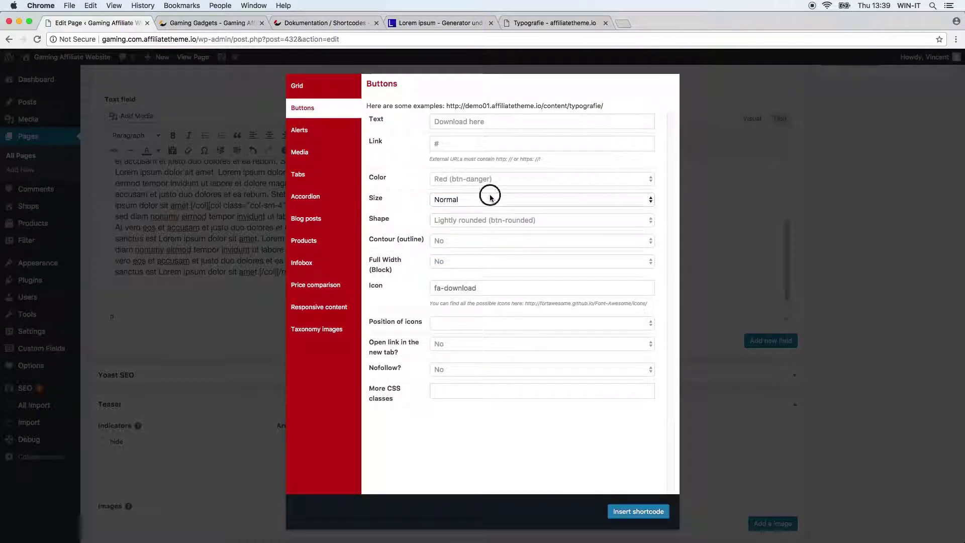
click(490, 197)
click(412, 227)
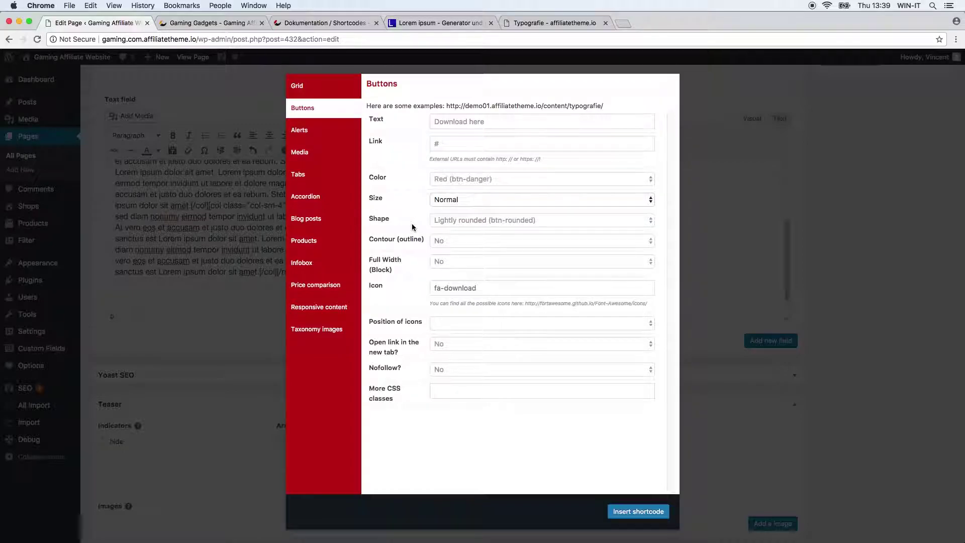
Keep the button's shape as Lightly rounded (btn-rounded), with both Contour (outline) and Full Width (Block) at No
click(472, 222)
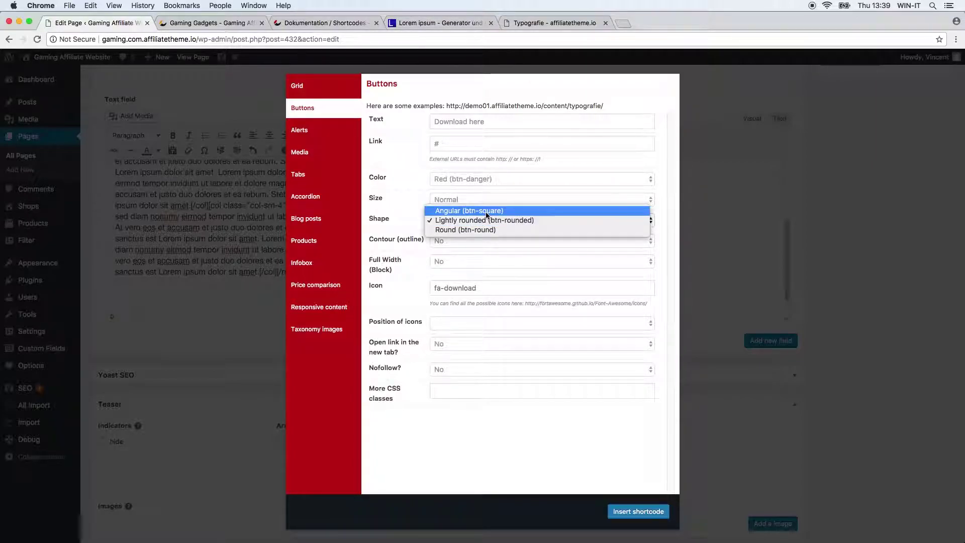
click(483, 221)
click(446, 242)
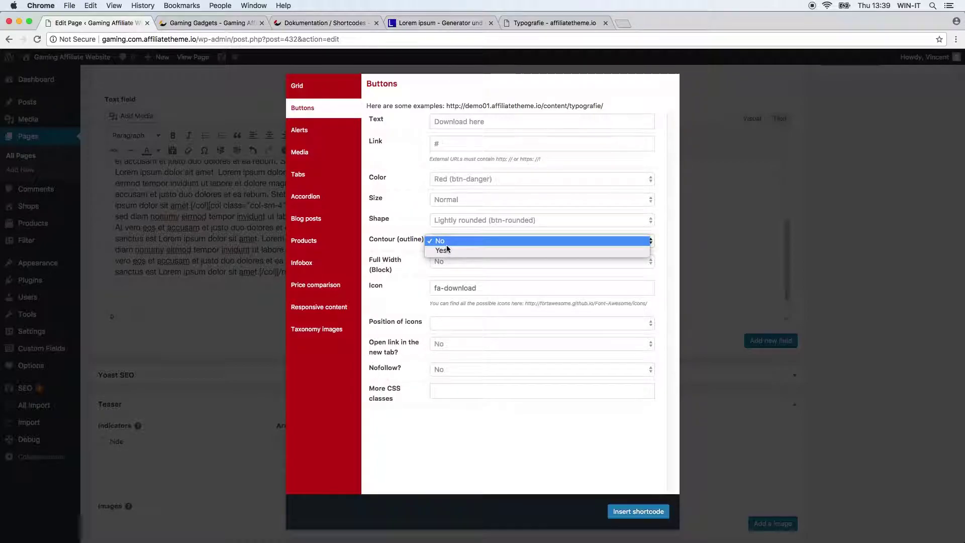
click(448, 240)
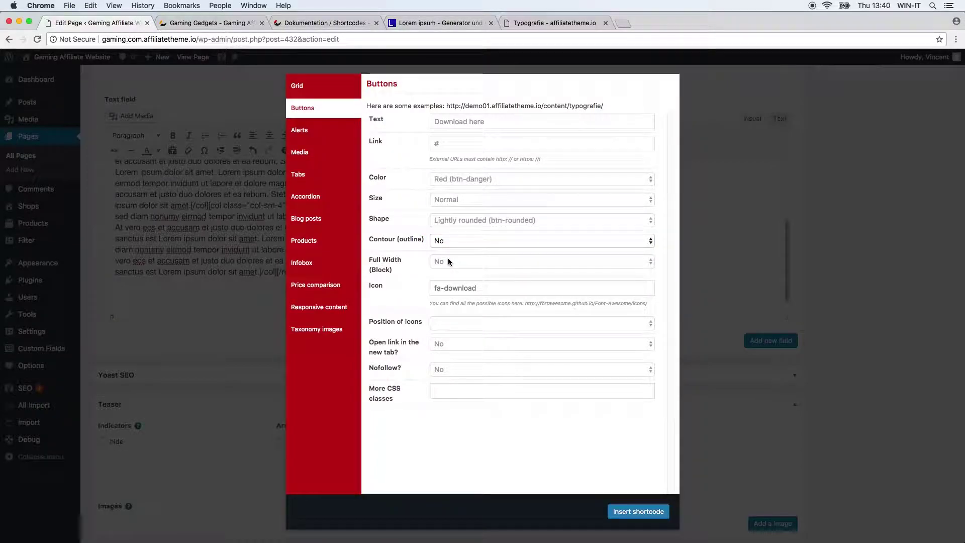
click(448, 261)
click(448, 260)
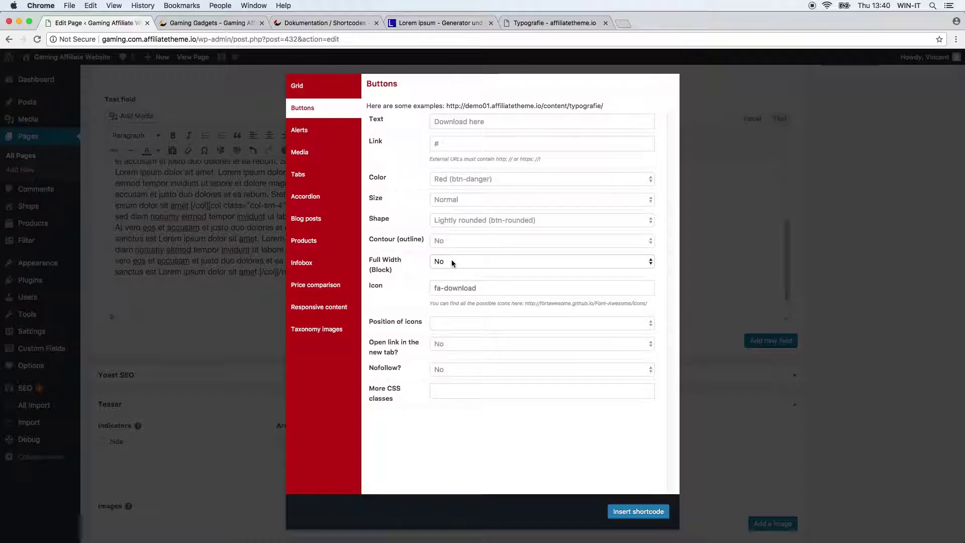
Examine the three text columns on the live Gaming Gadgets page to judge how wide a button could be
click(182, 24)
scroll(396, 262, up, 3)
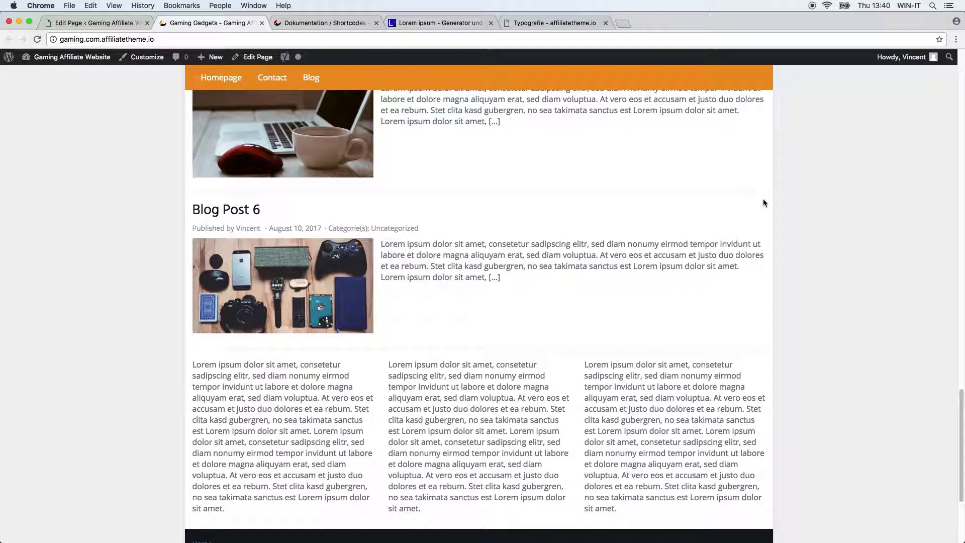
scroll(352, 417, down, 1)
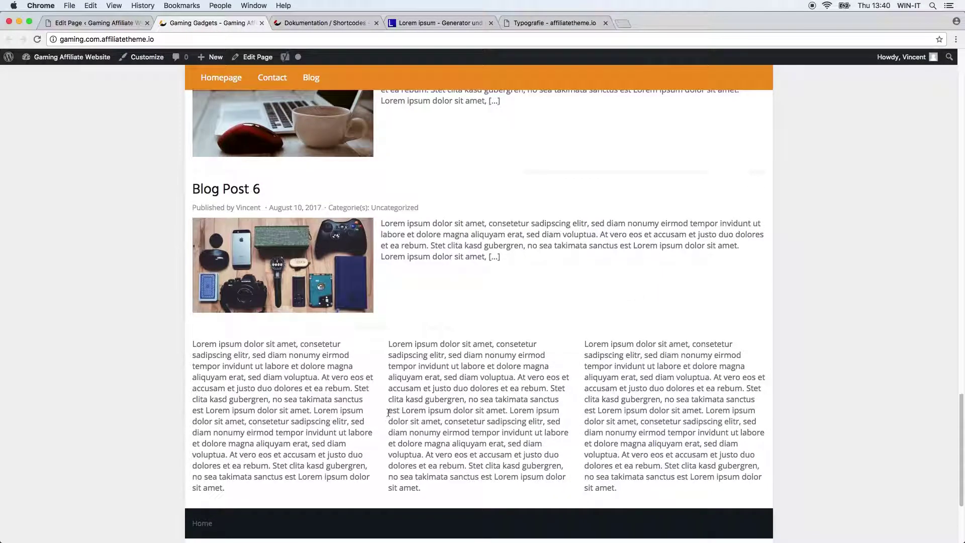
scroll(222, 418, down, 5)
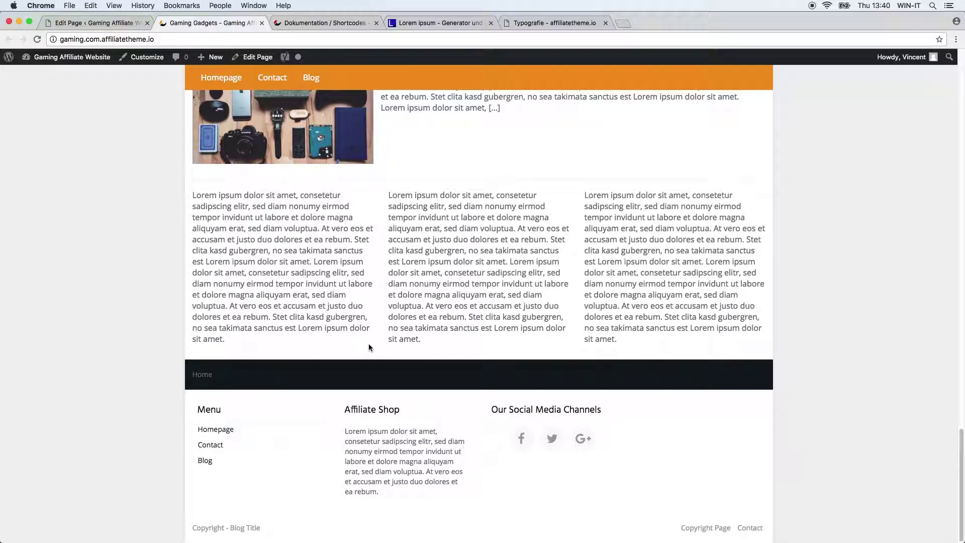
Return to the button settings in the page editor and leave Full Width (Block) at No
click(120, 20)
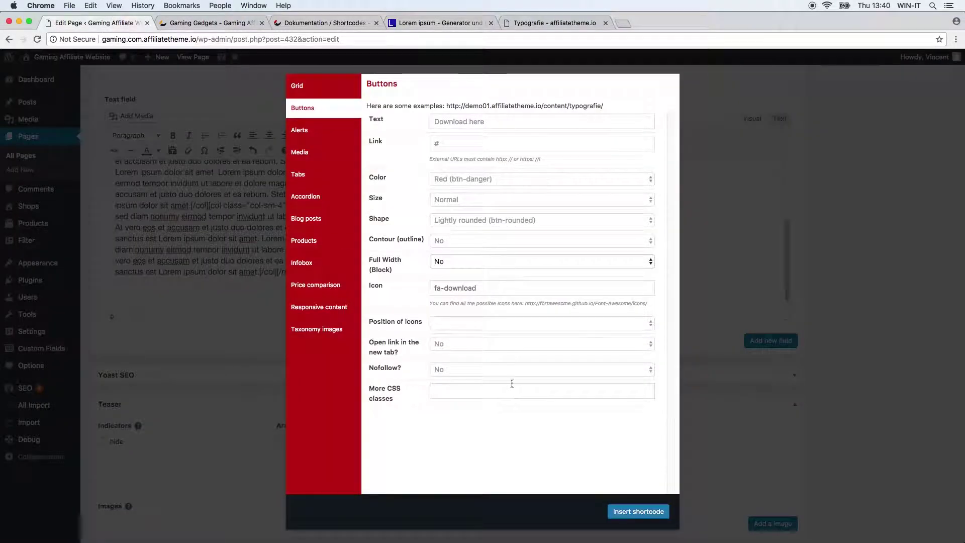
click(478, 264)
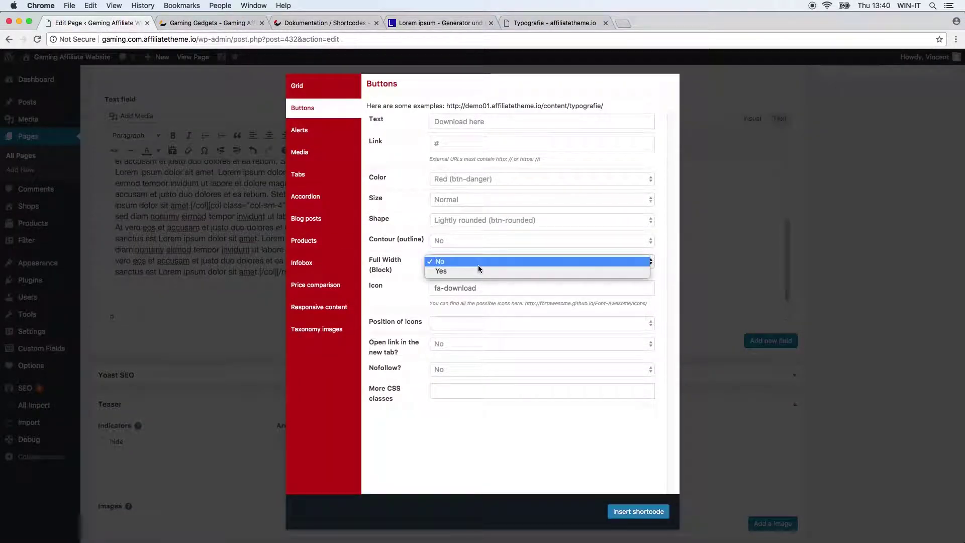
click(478, 265)
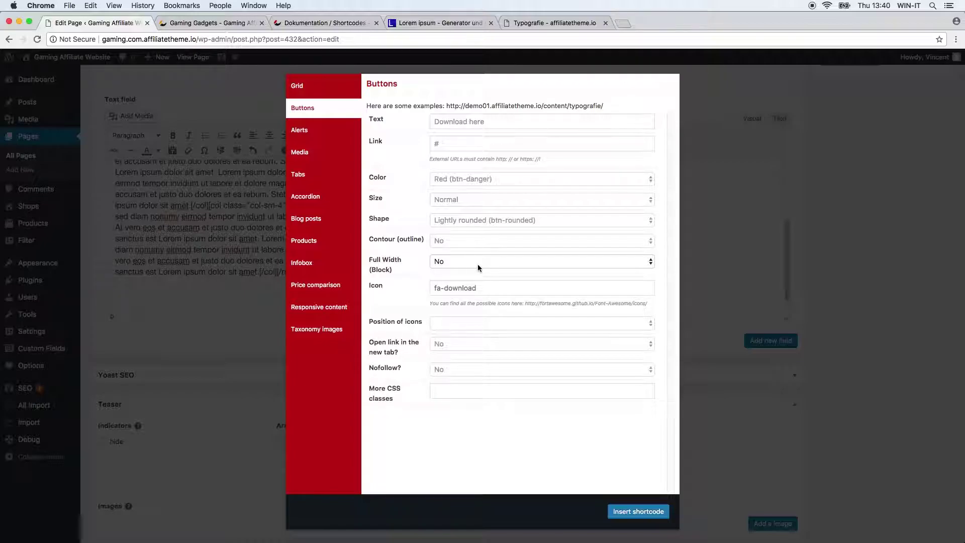
Use fa-download as the button's icon
click(481, 289)
key(super+a)
text(fa-downloa)
Copy the Font Awesome icon list address given below the icon setting and open it in a new tab
drag(525, 304, 640, 303)
key(super+c)
key(super+t)
key(super+v)
key(Return)
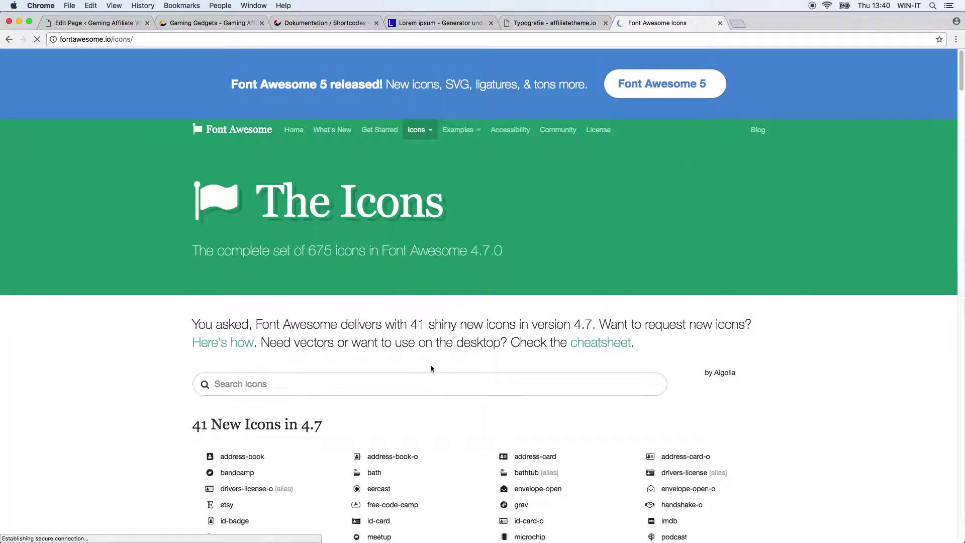
Dismiss the Font Awesome 5 notice, look up the class name of the user-circle-o icon, and return to the page editor
scroll(432, 361, down, 7)
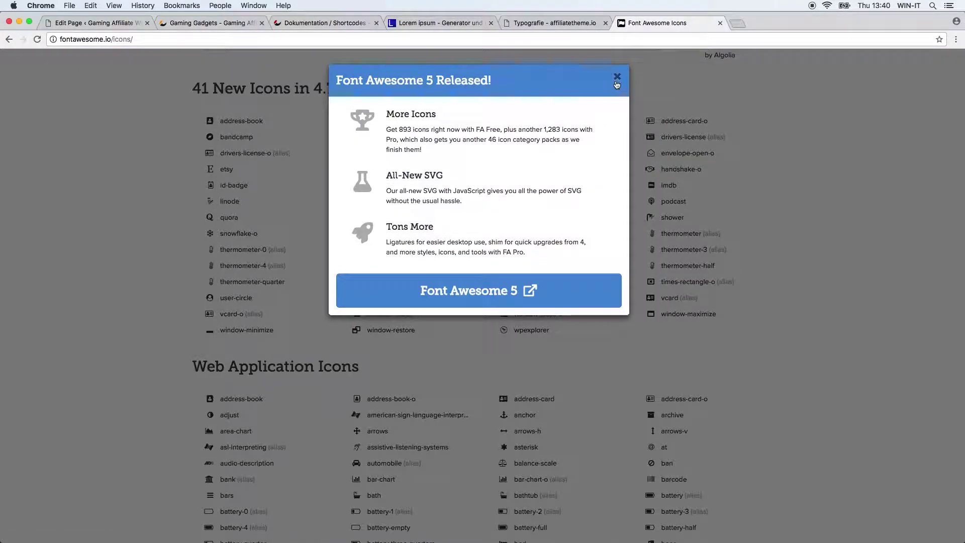
click(617, 77)
click(375, 299)
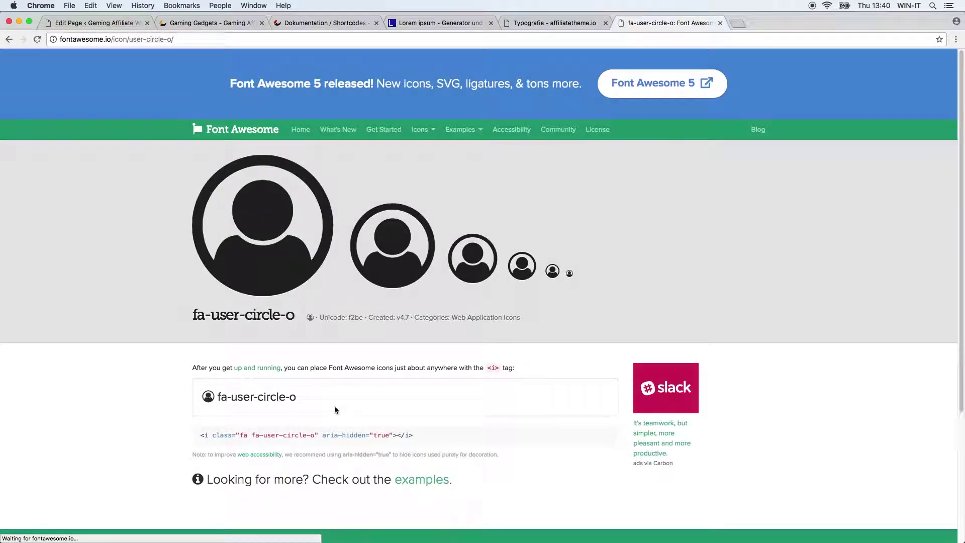
drag(252, 433, 314, 435)
click(114, 24)
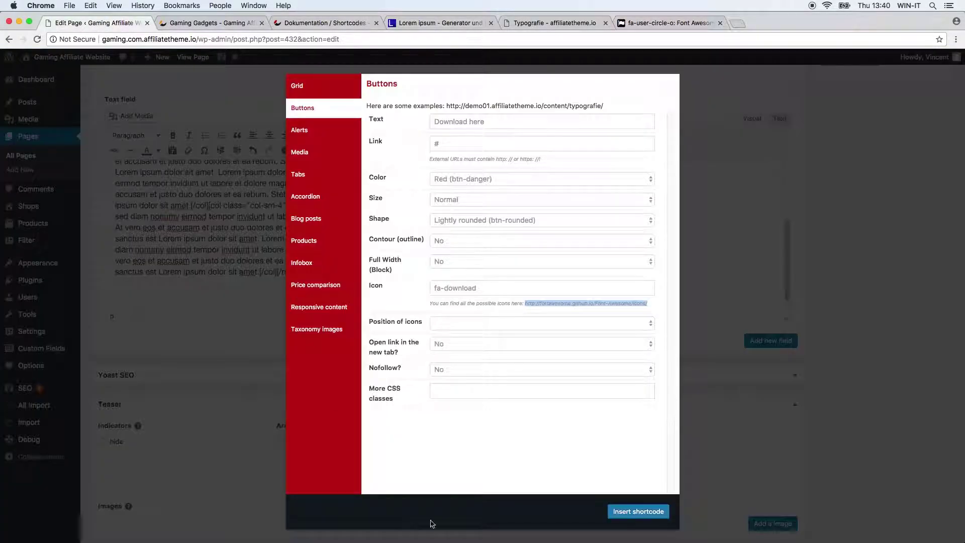
Set the position of the button's icon to Left and keep opening the link in a new tab at No
click(455, 324)
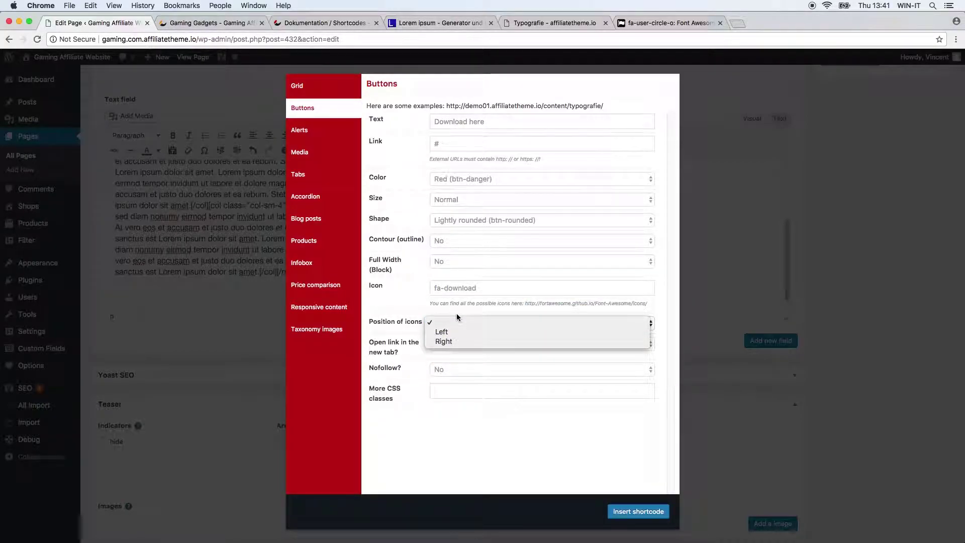
click(472, 335)
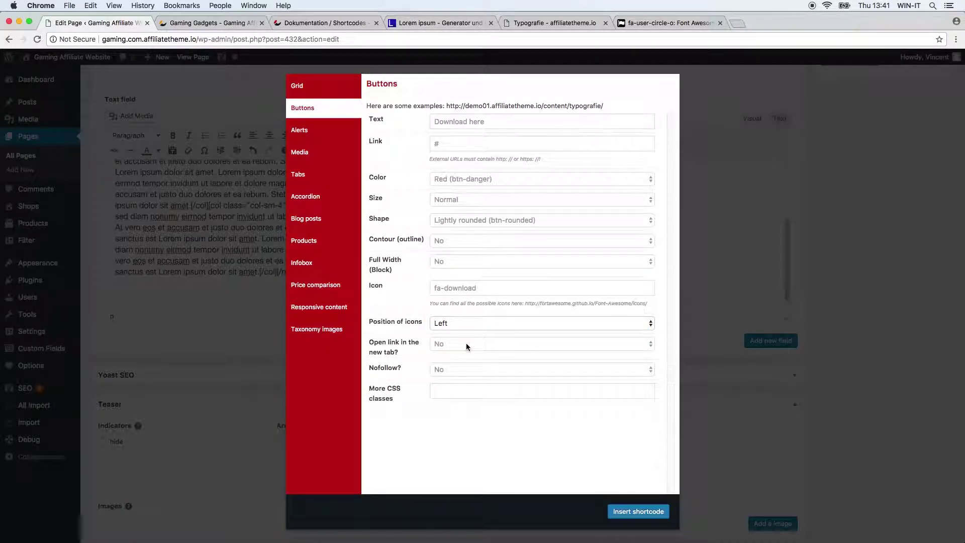
click(466, 346)
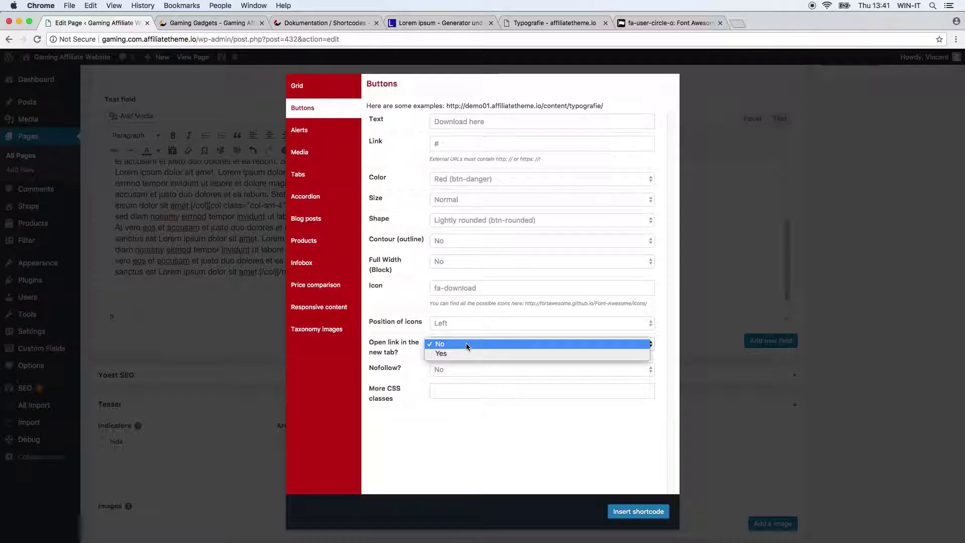
click(466, 342)
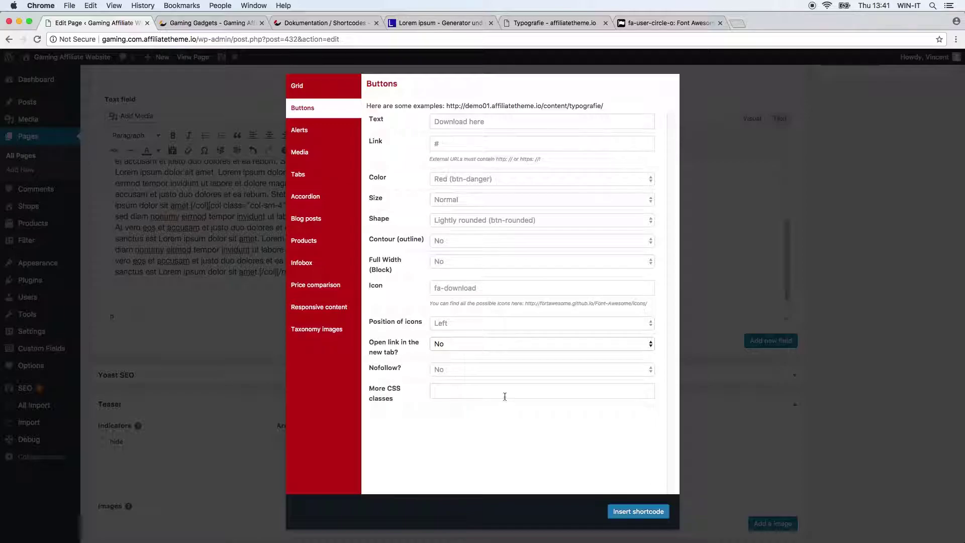
Keep Nofollow at No with no extra CSS classes, and insert the button shortcode into the text area
click(451, 139)
click(461, 369)
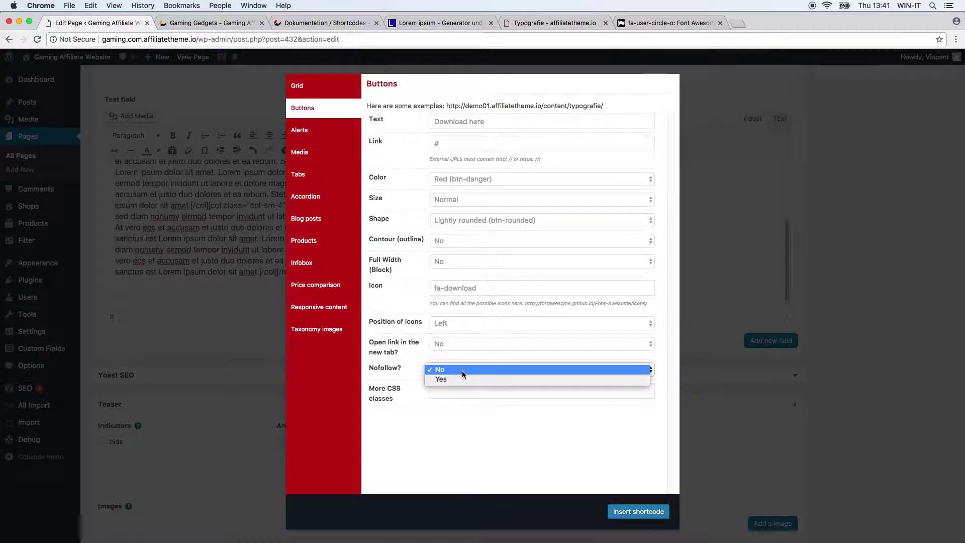
click(463, 370)
click(444, 392)
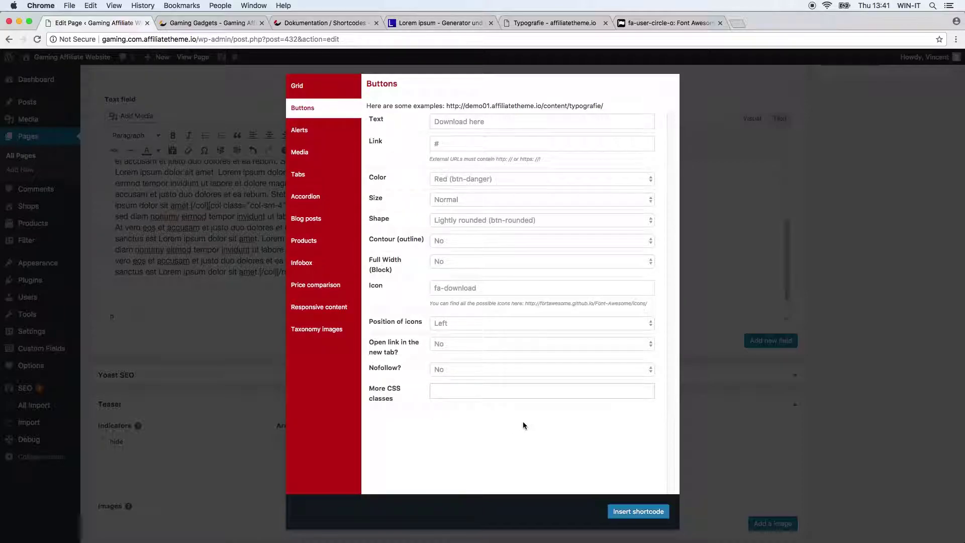
click(636, 511)
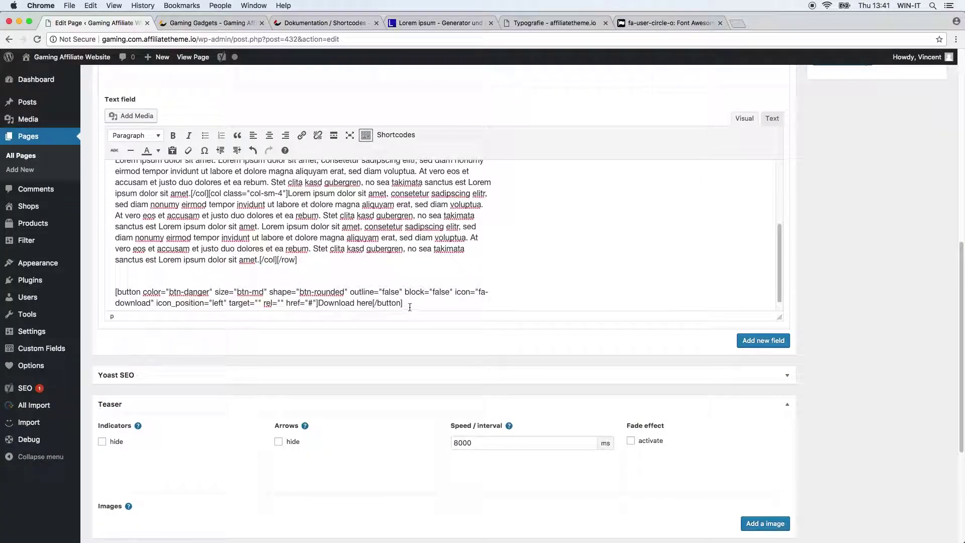
Move the button shortcode from below the grid to the end of the first column's text, just before its closing [/col]
drag(413, 303, 112, 280)
key(ctrl+x)
scroll(157, 282, down, 3)
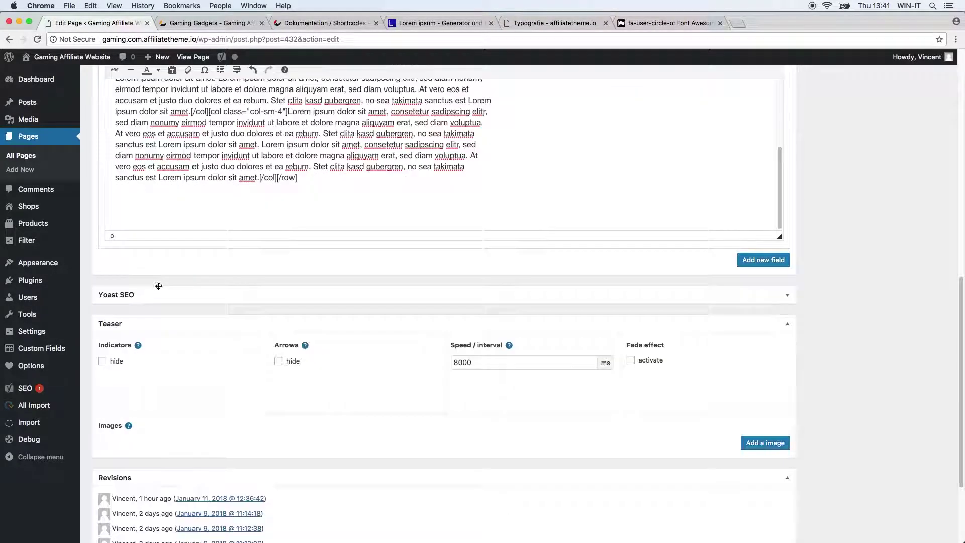
scroll(155, 245, up, 5)
scroll(155, 245, up, 3)
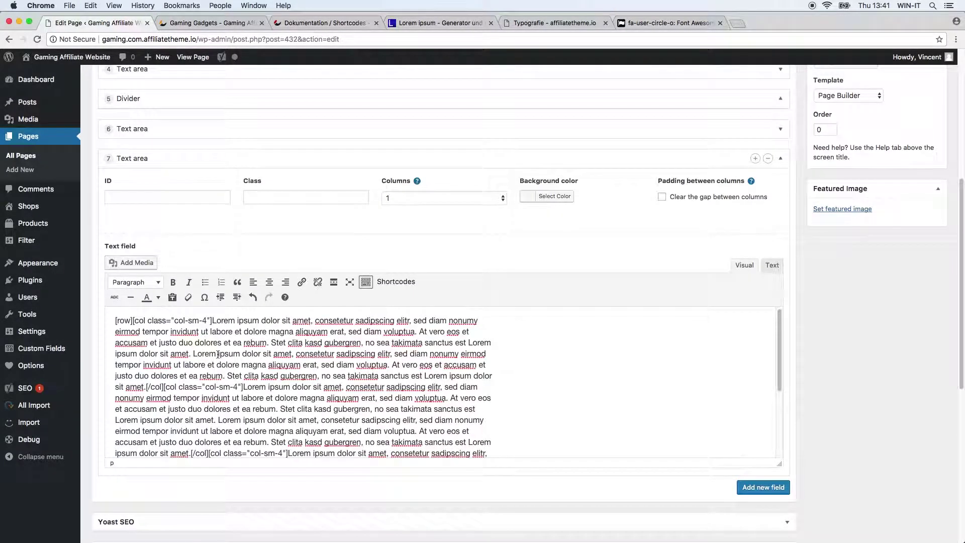
scroll(218, 347, down, 1)
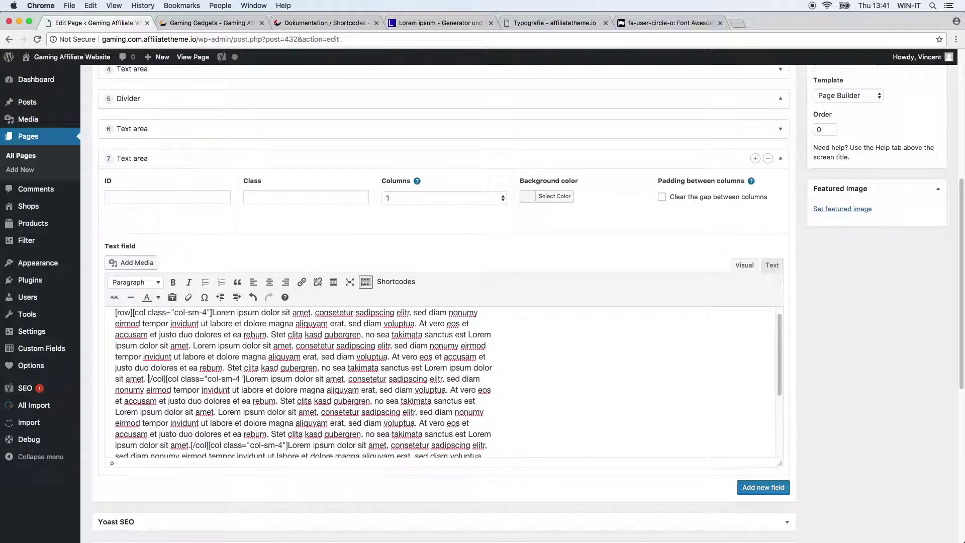
key(BackSpace)
key(ctrl+v)
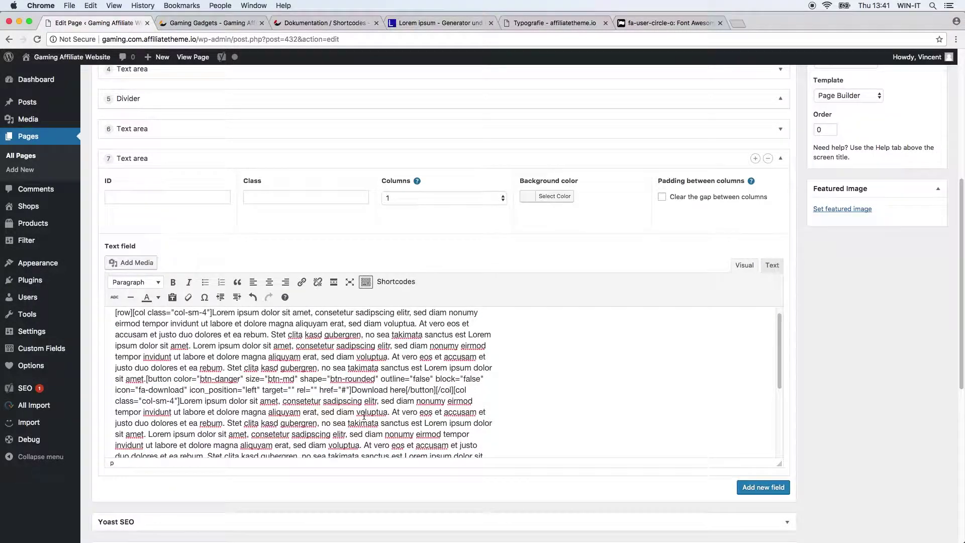
Paste a copy of the button shortcode at the end of the second column's text, before its closing [/col]
scroll(364, 419, down, 1)
scroll(312, 386, down, 2)
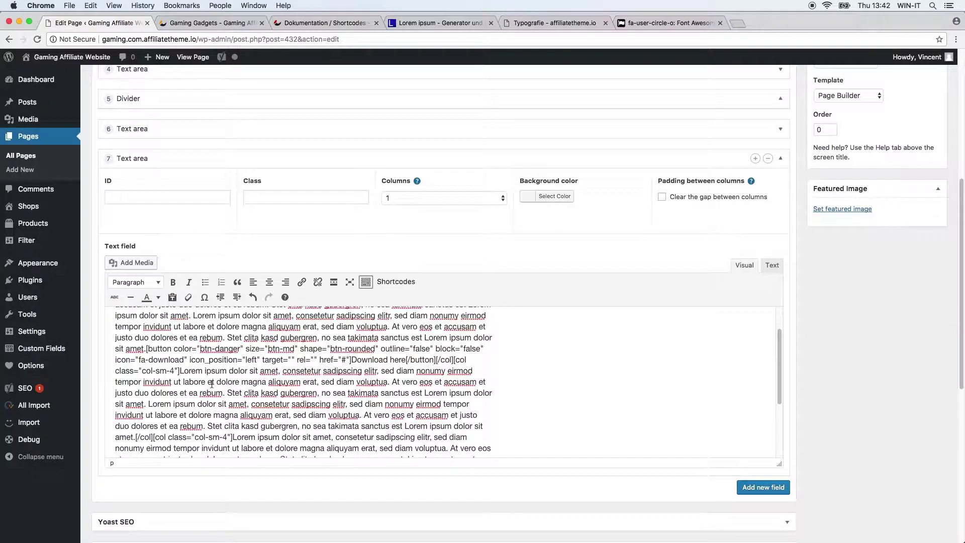
click(135, 416)
key(super+v)
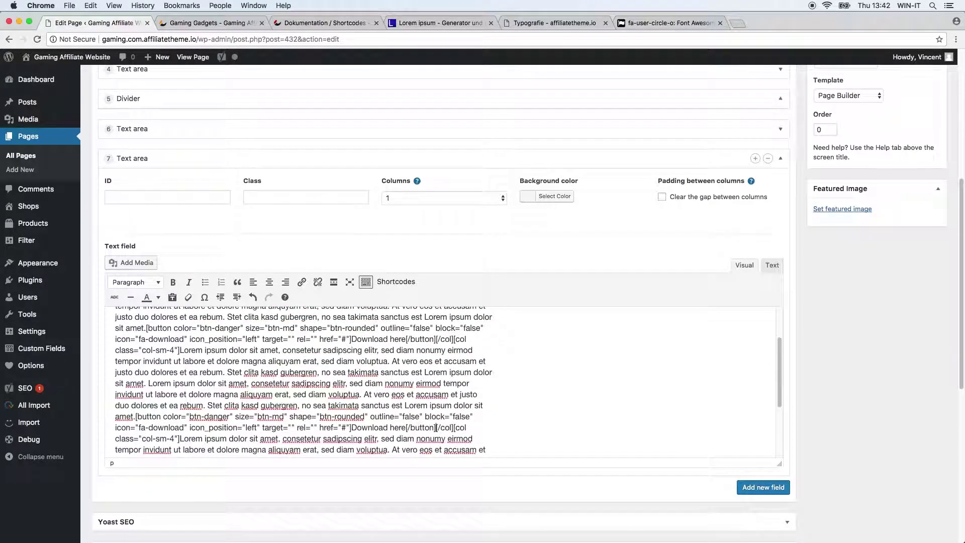
Paste a copy of the button shortcode at the end of the third column's text, before its closing [/col]
scroll(267, 423, down, 4)
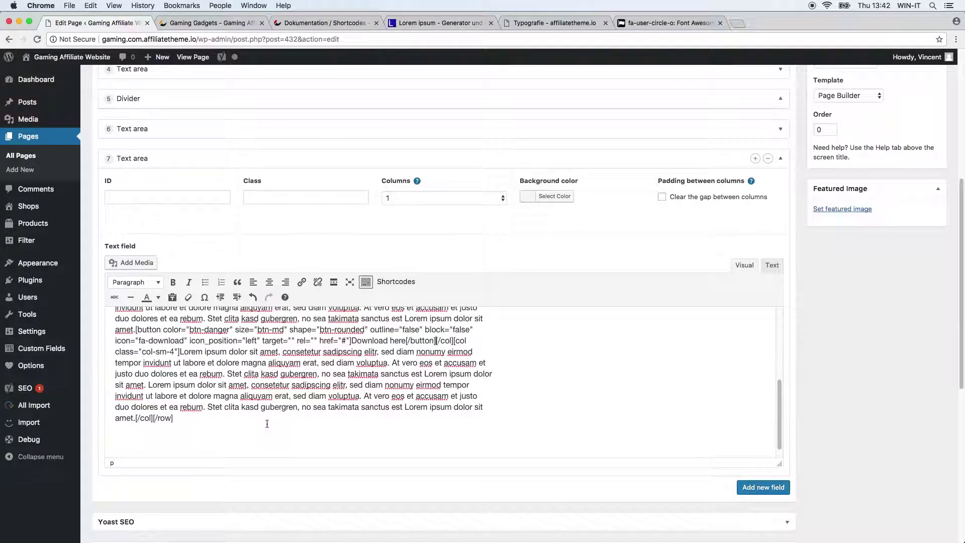
click(134, 419)
key(super+v)
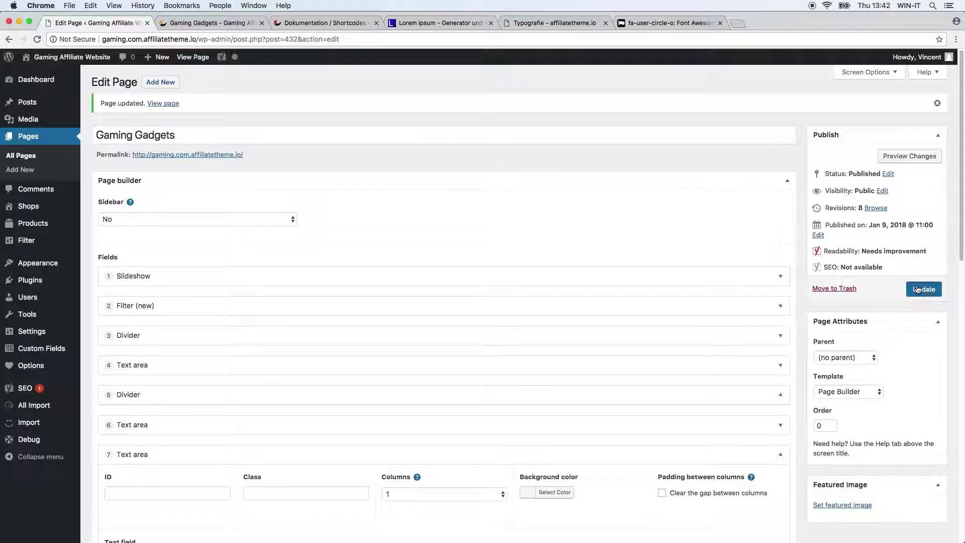
Update the Gaming Gadgets page and reload the live page to view the buttons in the three columns
click(924, 289)
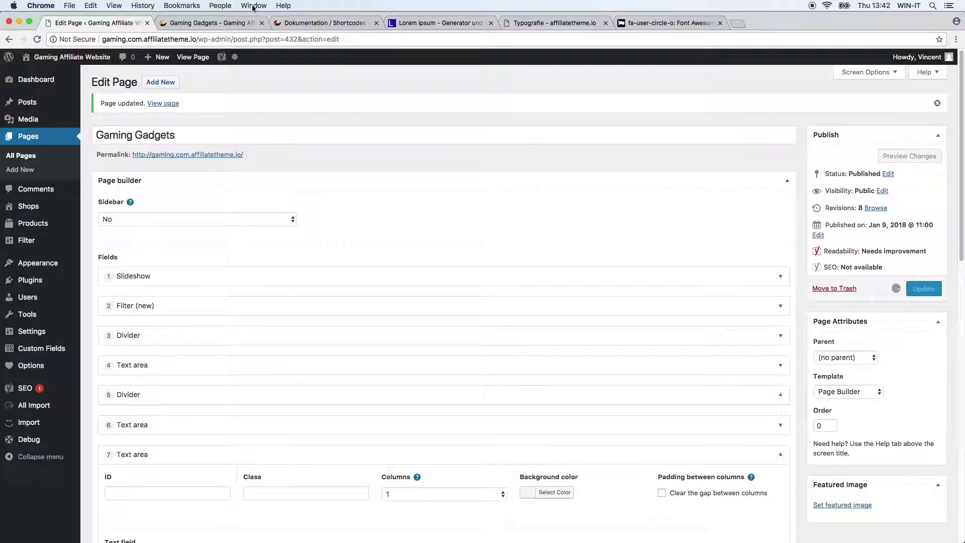
click(209, 24)
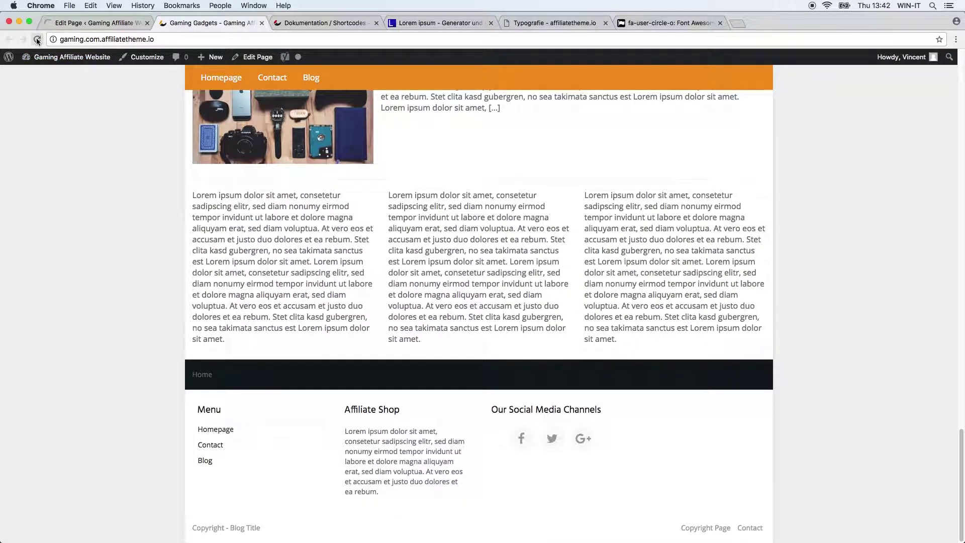
click(37, 41)
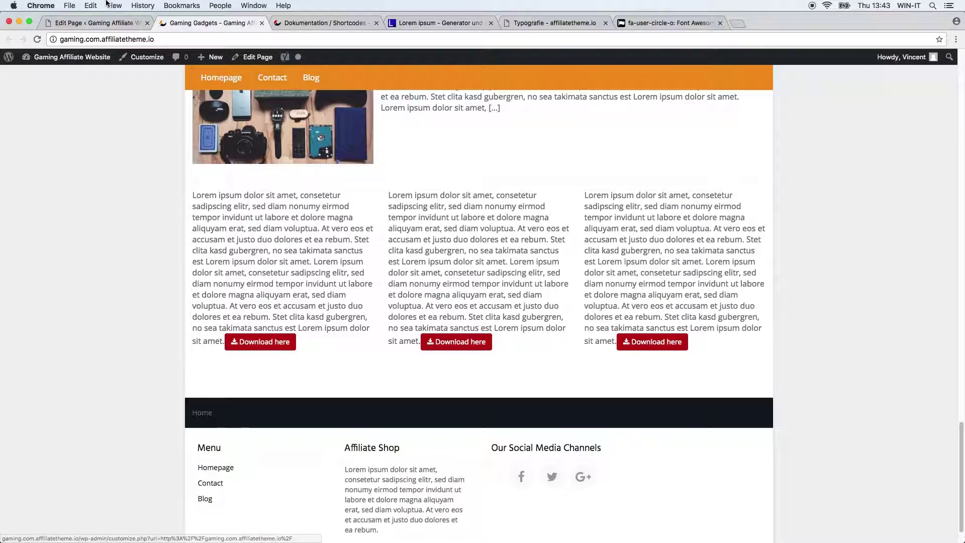
Insert a paragraph break before the button shortcode in each of the three columns so each button starts on its own line
click(101, 23)
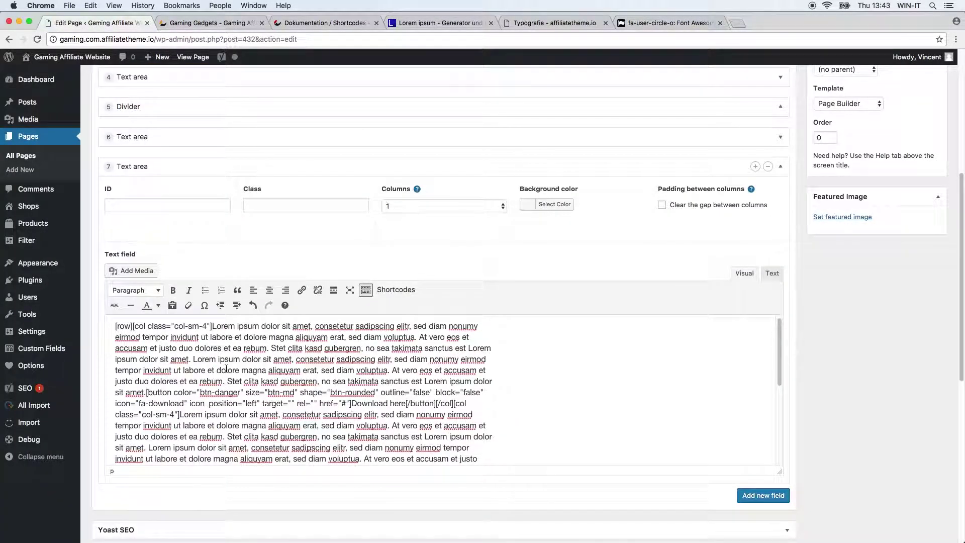
key(Return)
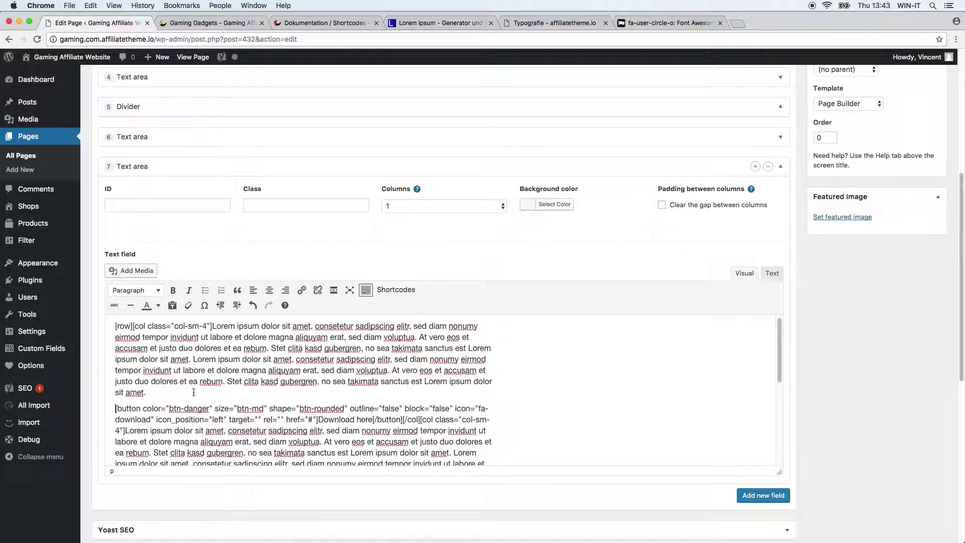
key(super+v)
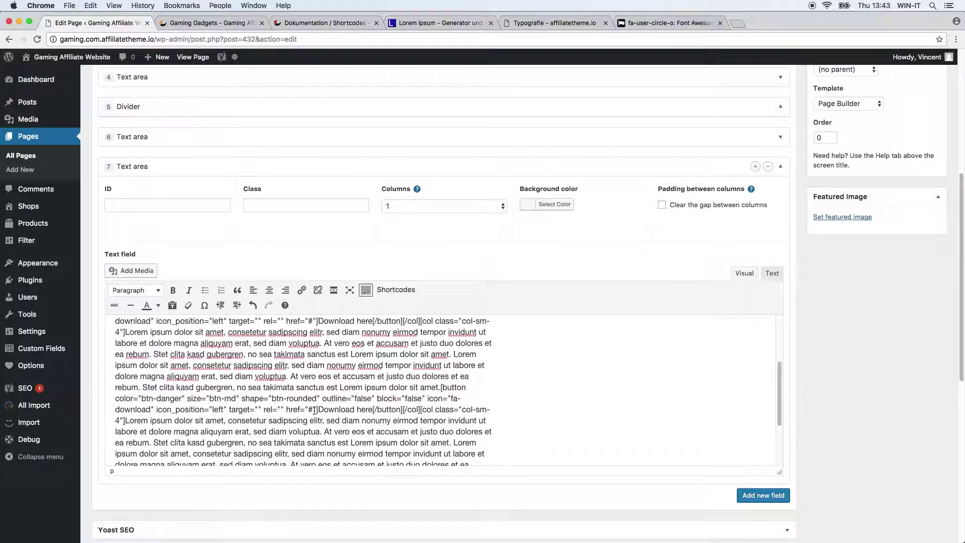
click(161, 398)
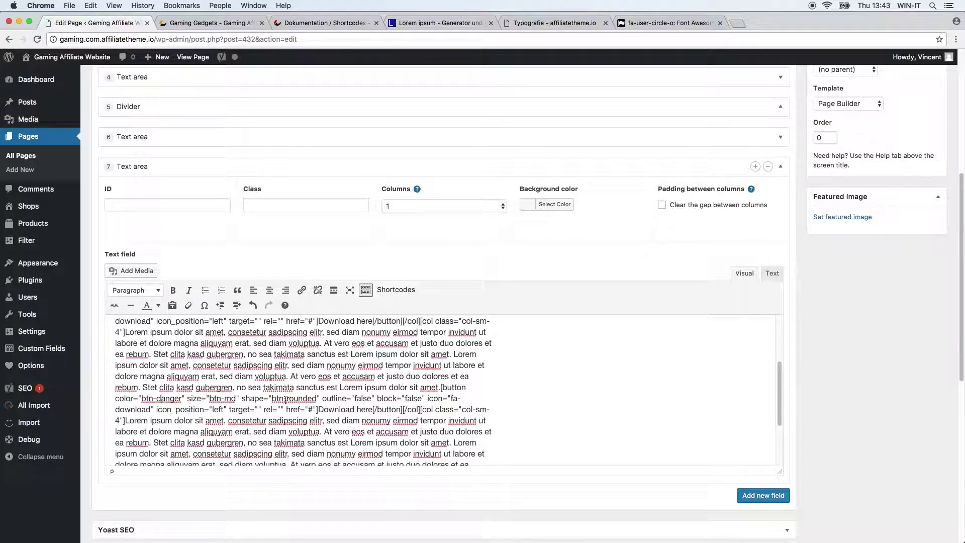
click(442, 387)
key(Return)
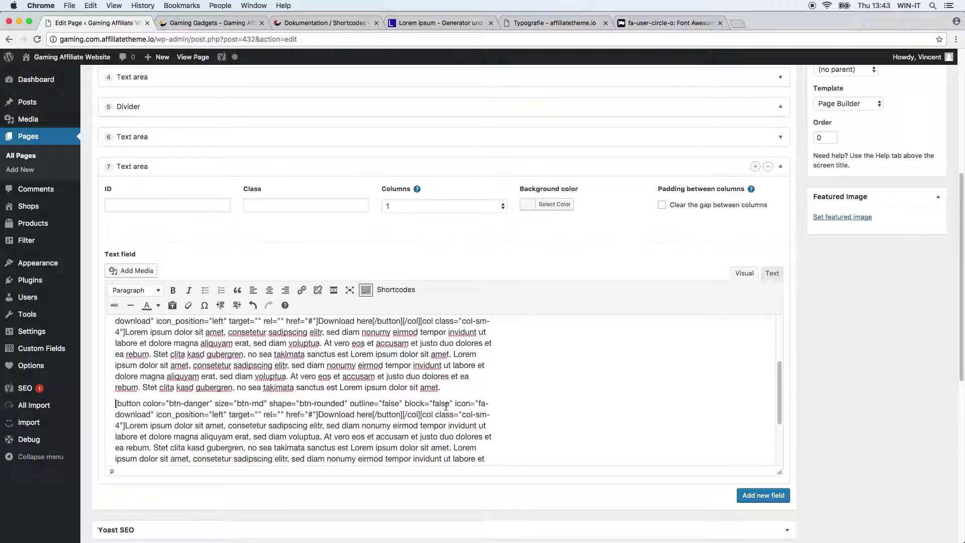
scroll(352, 402, down, 5)
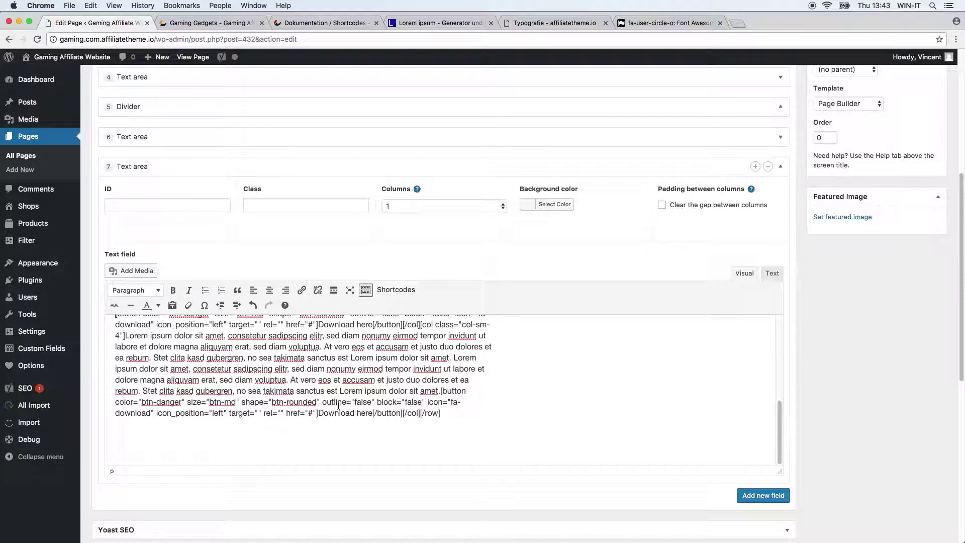
click(441, 390)
key(Return)
Update the page again and reload the live page to check the buttons' placement below the column texts
scroll(931, 377, up, 3)
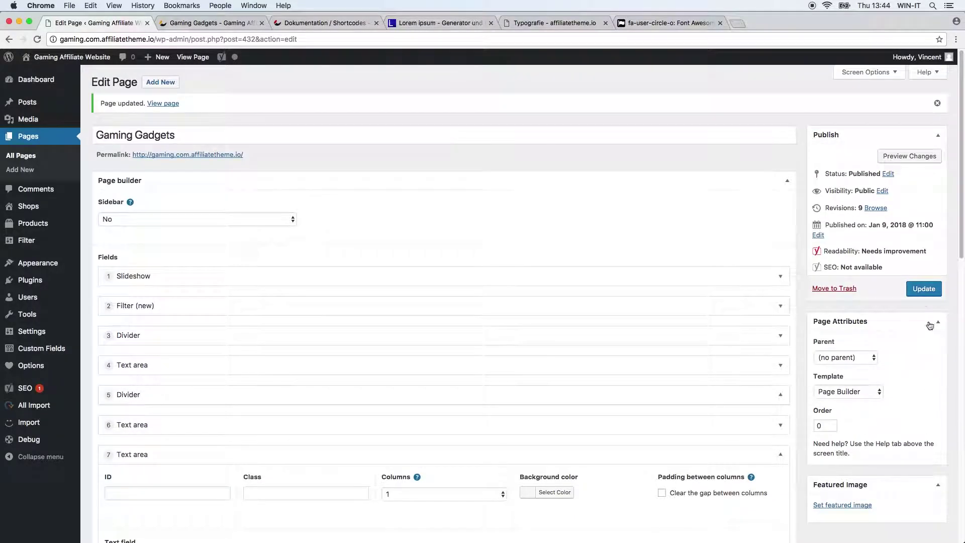
click(924, 289)
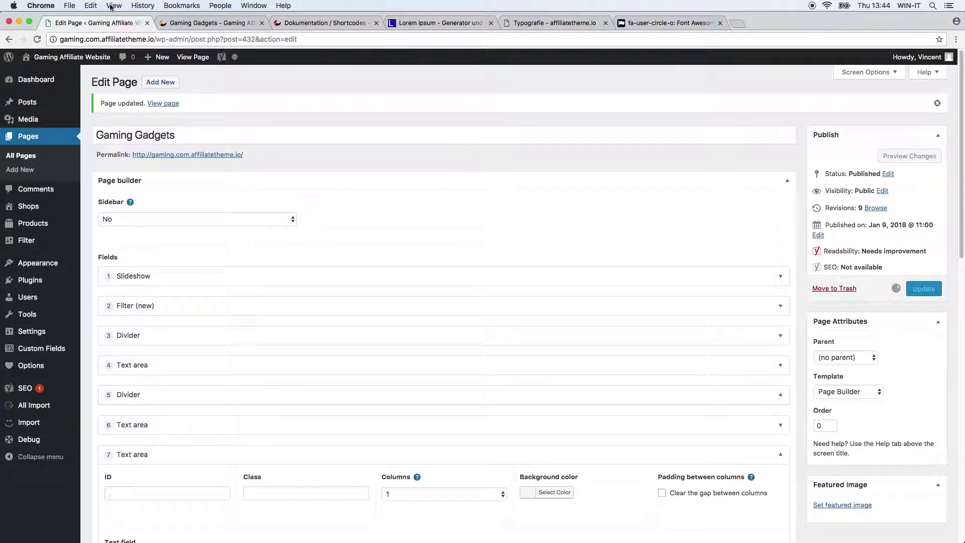
click(207, 23)
click(37, 39)
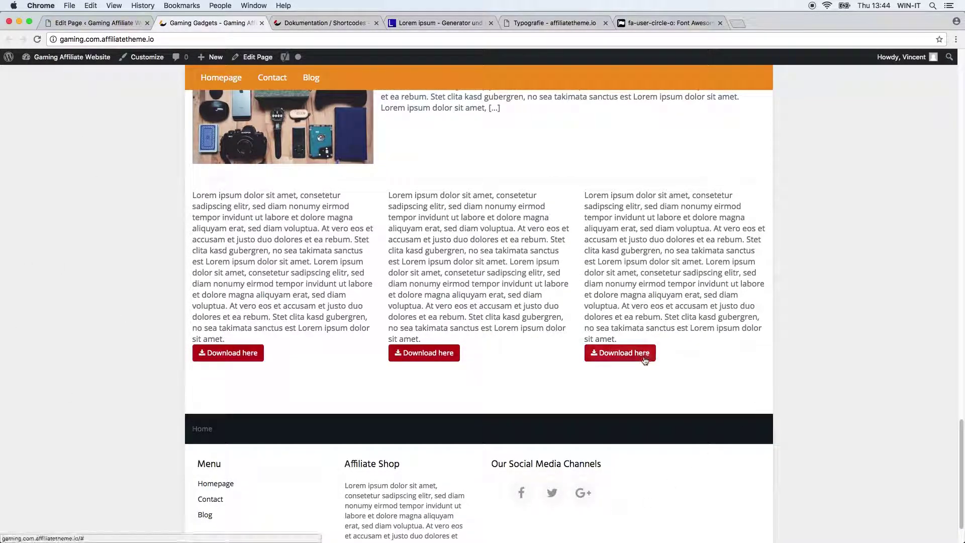
Test the link of the second column's Download here button on the live page and check the page address
scroll(309, 342, up, 3)
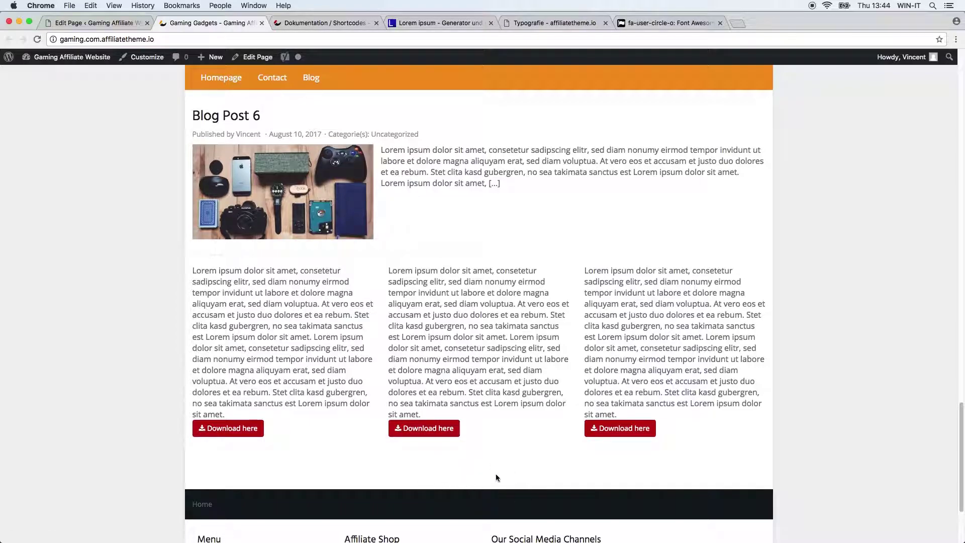
click(453, 433)
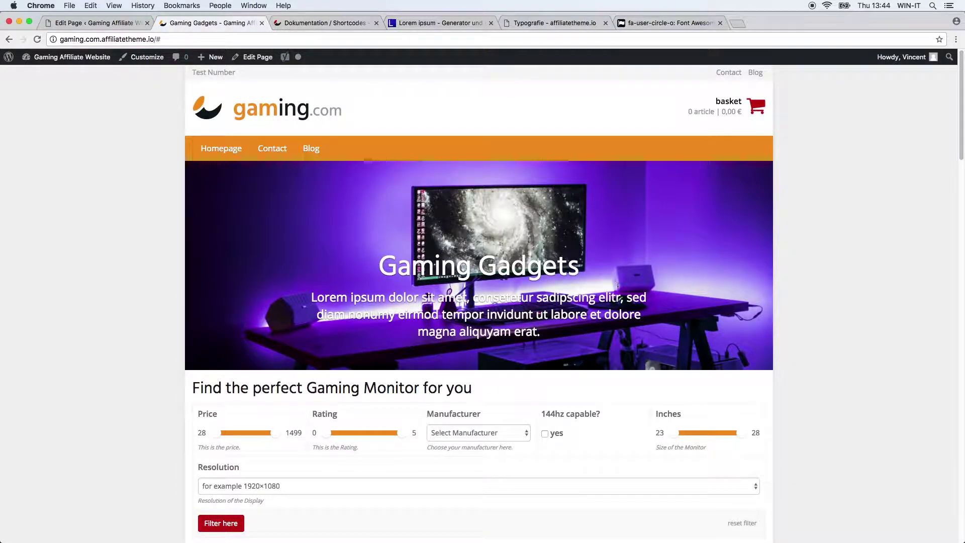
click(191, 39)
click(191, 39)
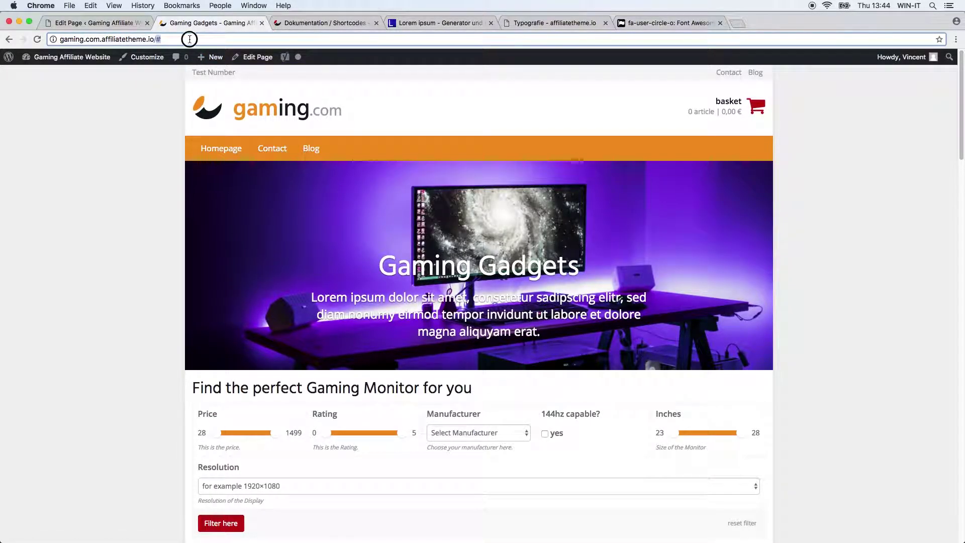
scroll(162, 373, down, 10)
scroll(161, 373, down, 15)
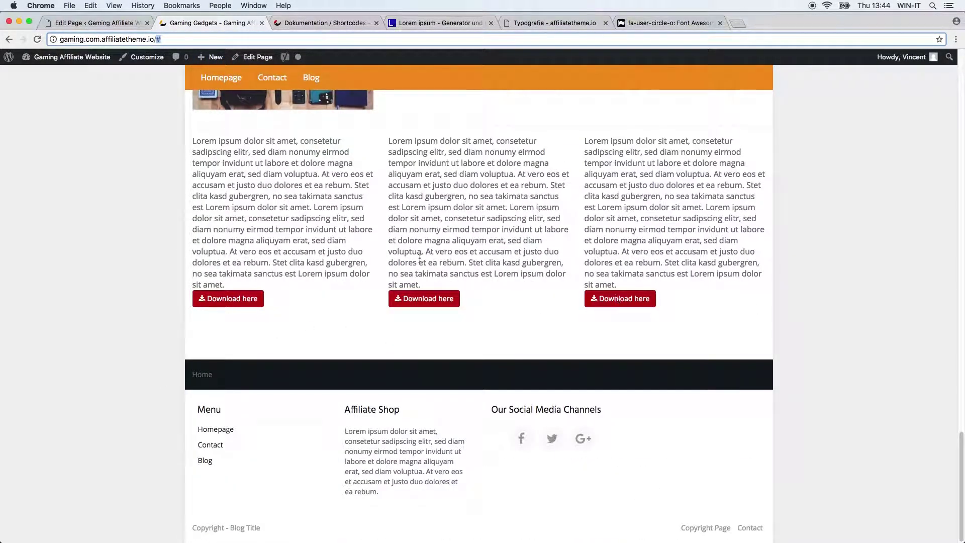
click(435, 299)
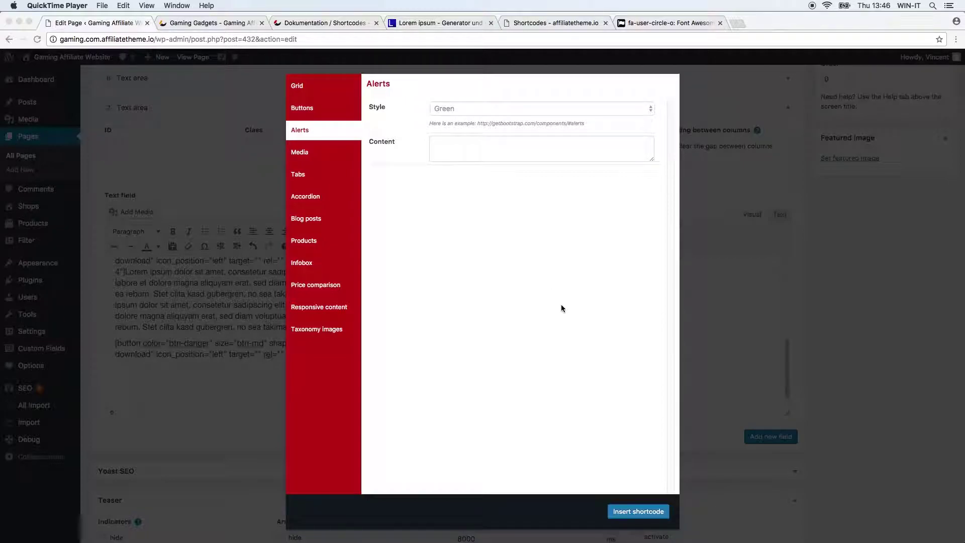
Keep the alert shortcode's style at Green and place the cursor in its content field
click(465, 147)
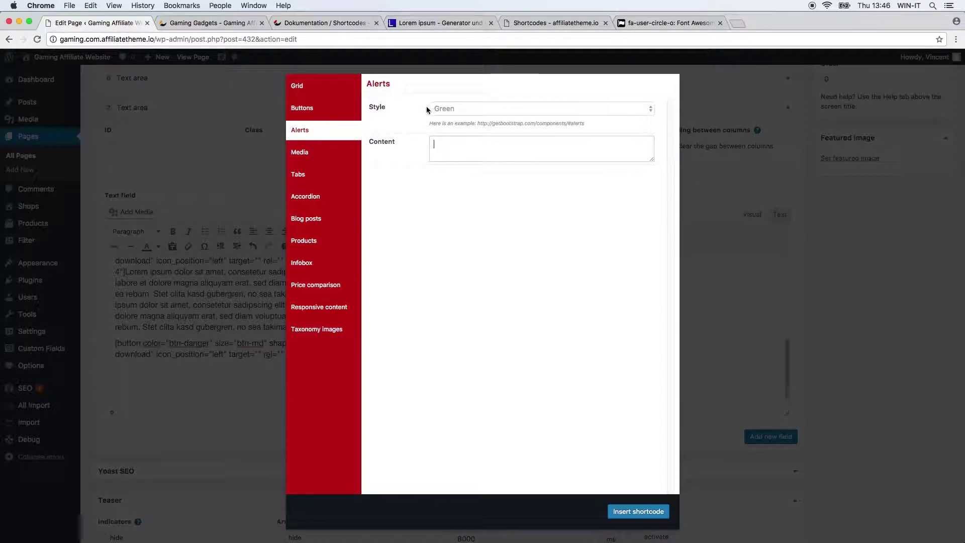
click(481, 109)
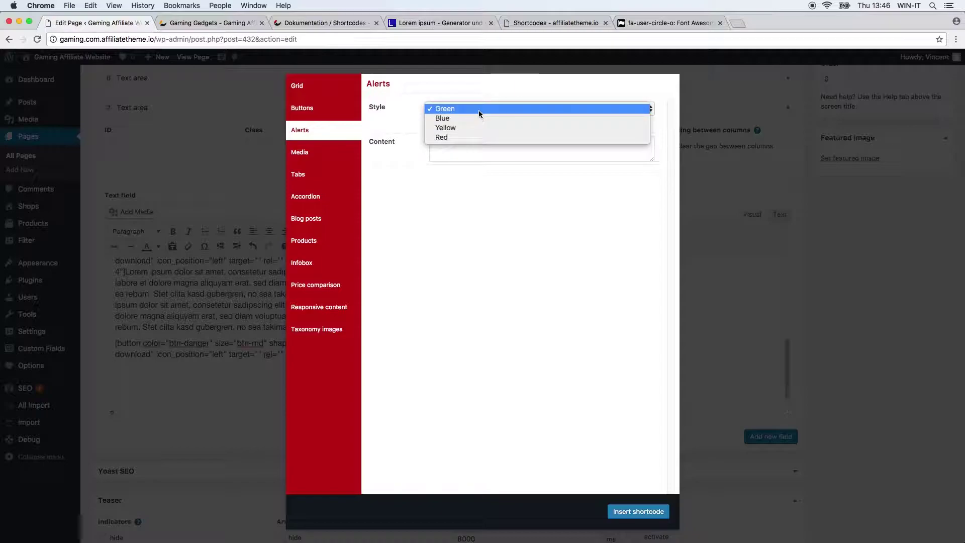
click(478, 110)
click(476, 111)
click(478, 148)
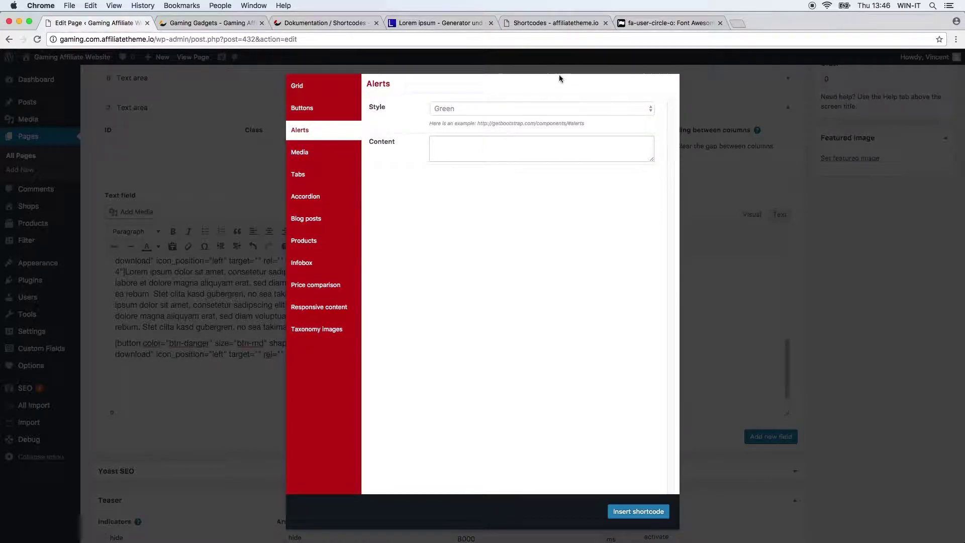
key(super+v)
key(super+a)
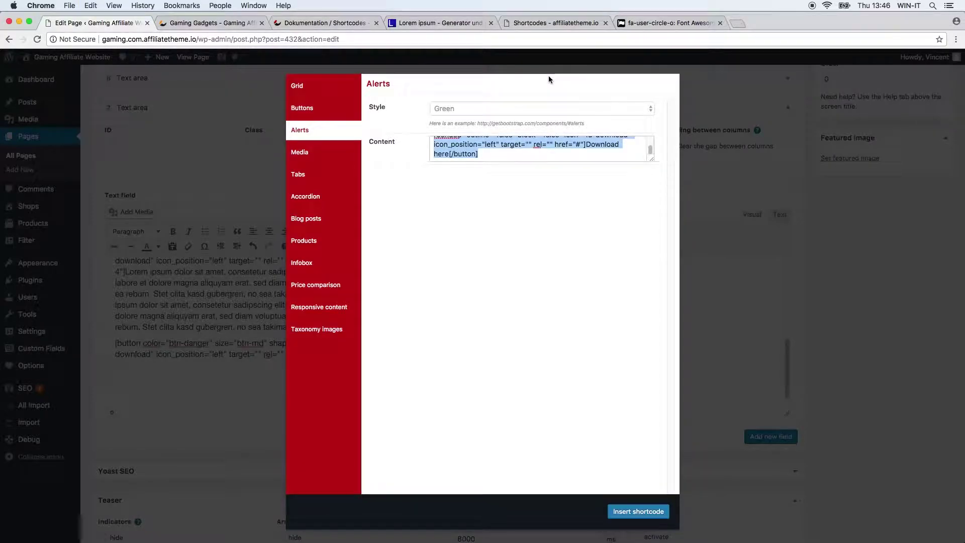
key(BackSpace)
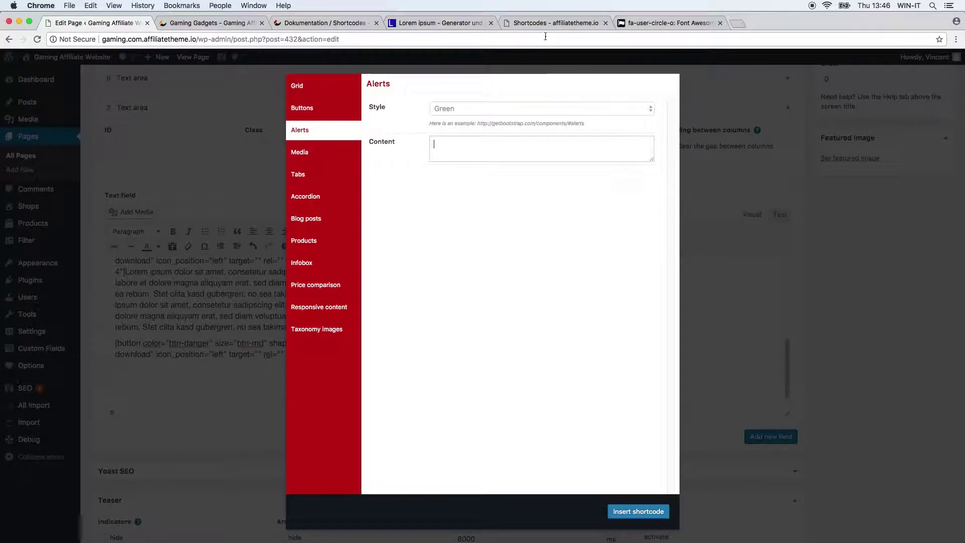
Copy the text from the Lorem ipsum generator into the alert's content and insert the alert shortcode below the grid
click(432, 19)
click(445, 254)
key(super+a)
key(super+c)
click(95, 22)
key(super+v)
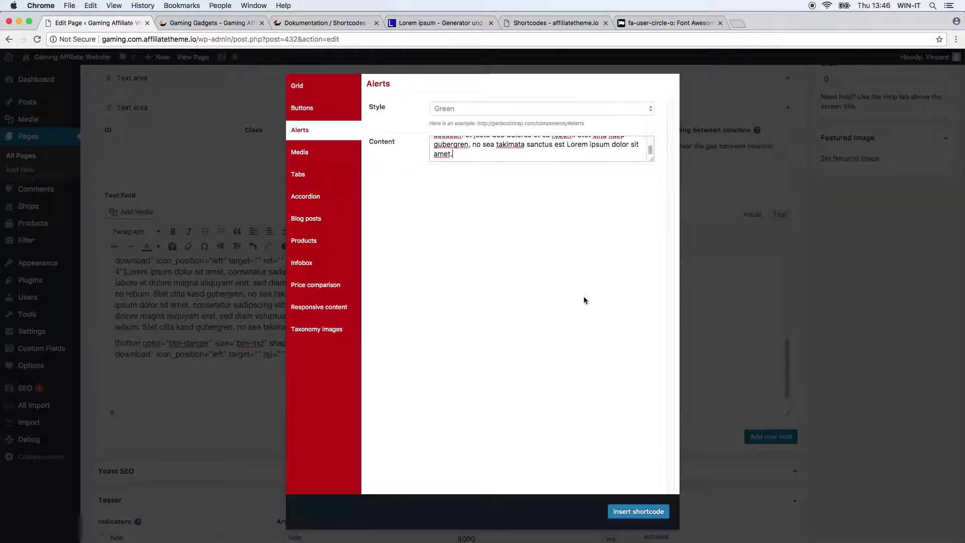
click(637, 511)
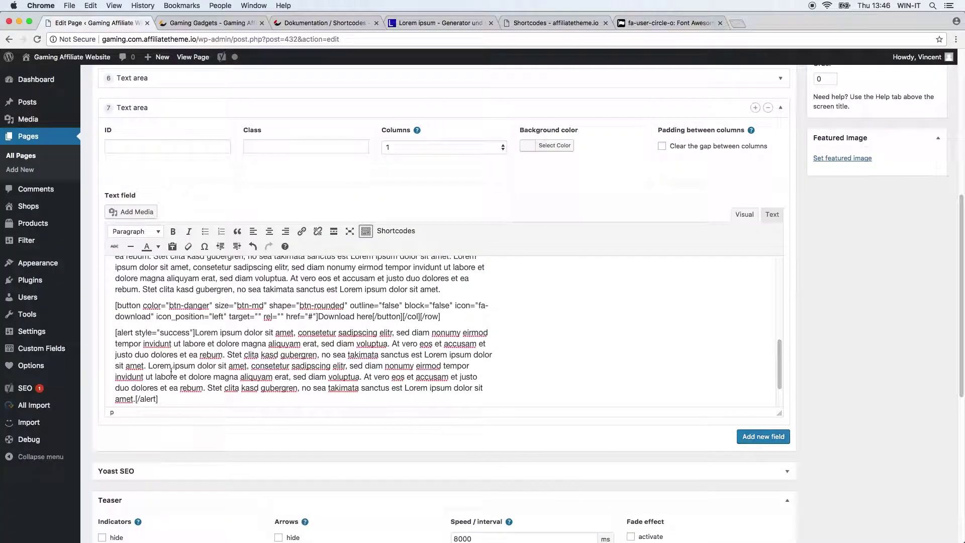
Update the page with the alert shortcode and reload the live page to view the alert below the three columns
scroll(244, 381, up, 7)
click(924, 297)
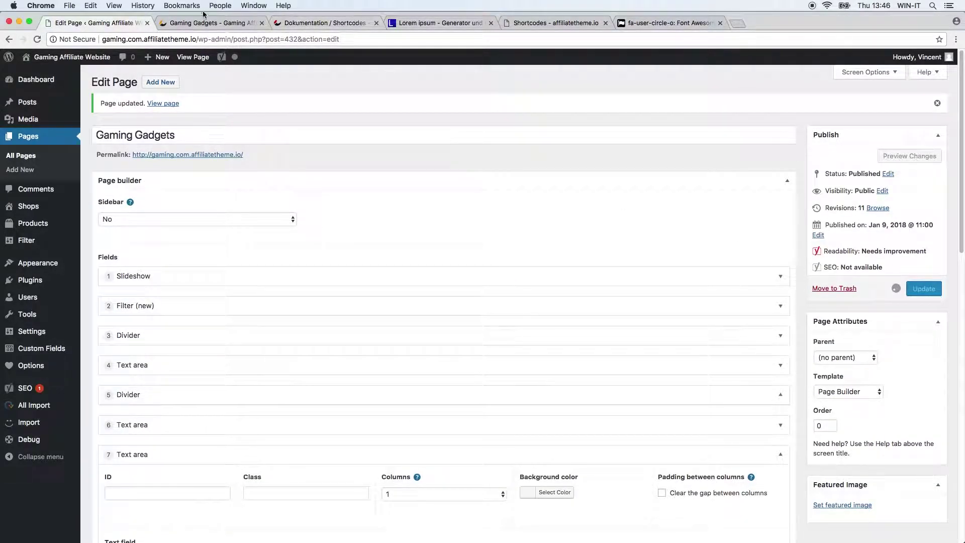
click(194, 22)
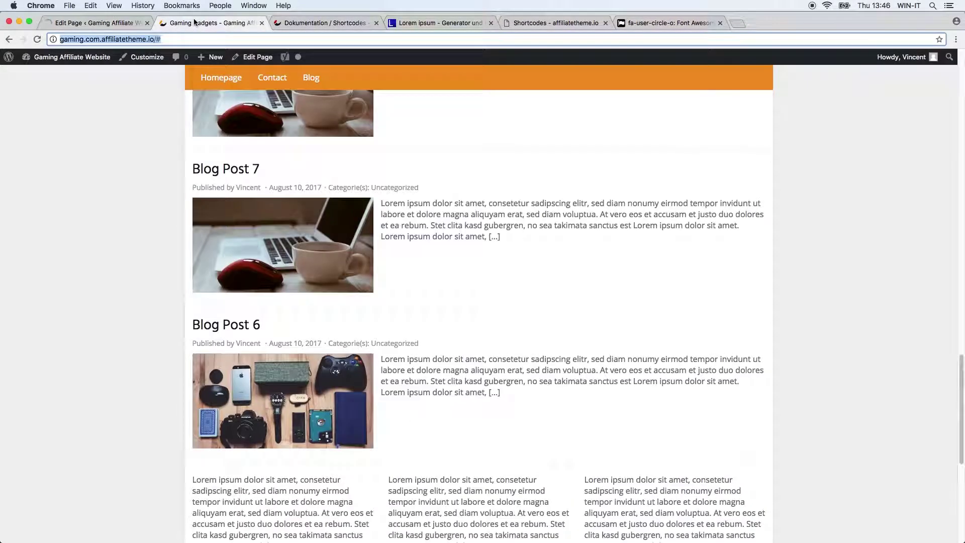
click(37, 40)
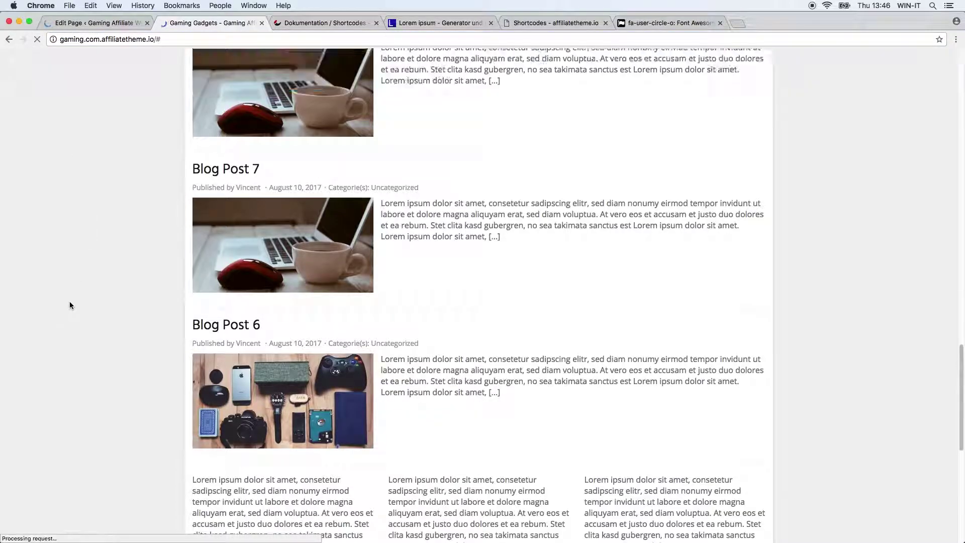
scroll(78, 311, down, 3)
scroll(100, 323, down, 4)
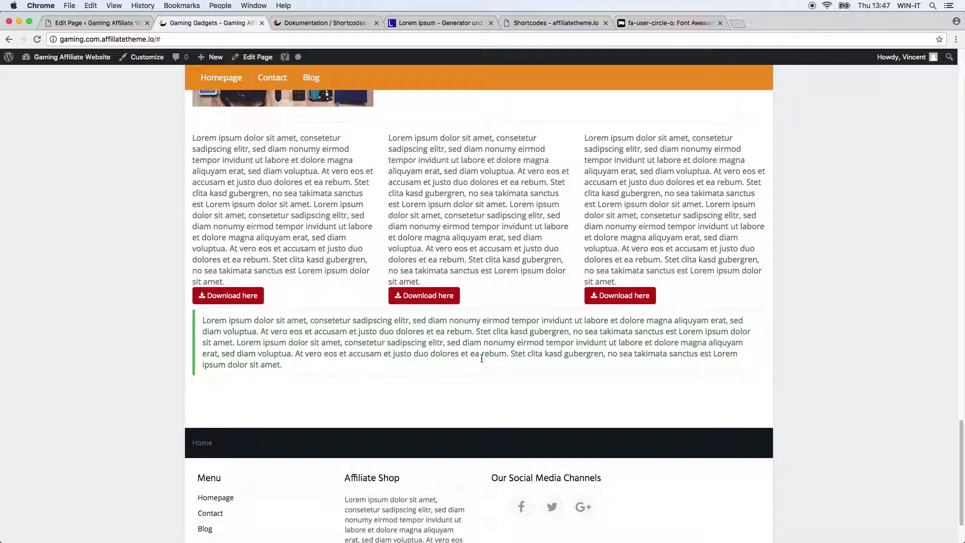
click(521, 25)
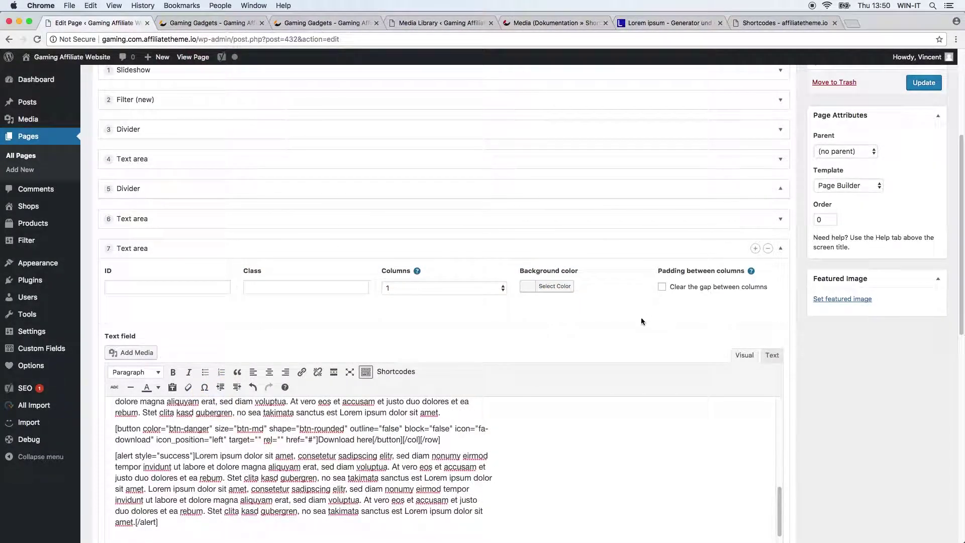
Open the Media shortcode form below the alert and keep the style at Media left and the horizontal orientation at Above
scroll(641, 321, down, 4)
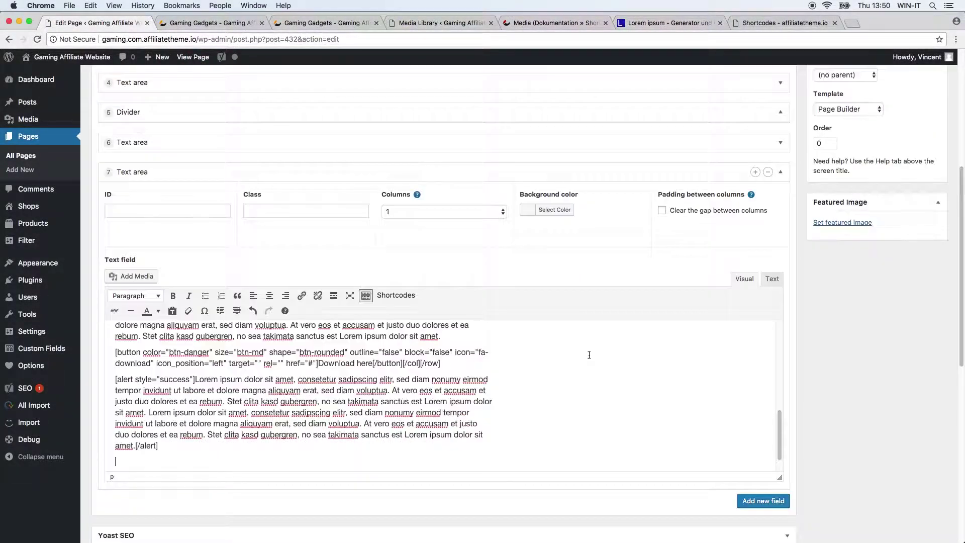
click(400, 302)
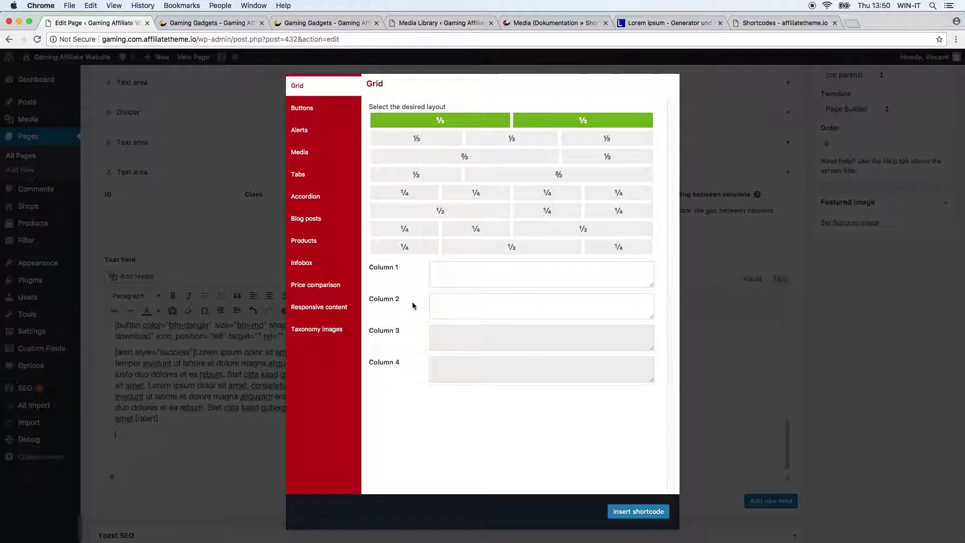
click(302, 152)
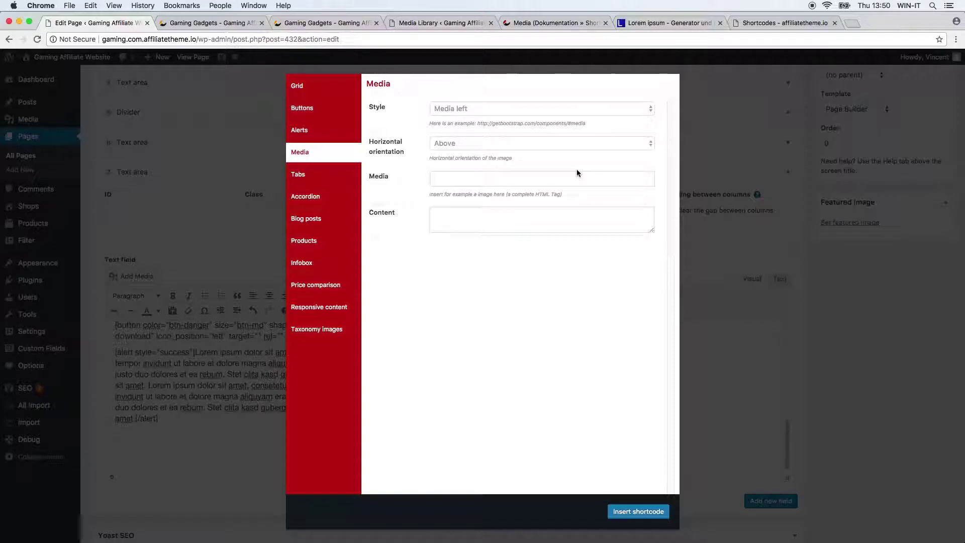
click(557, 110)
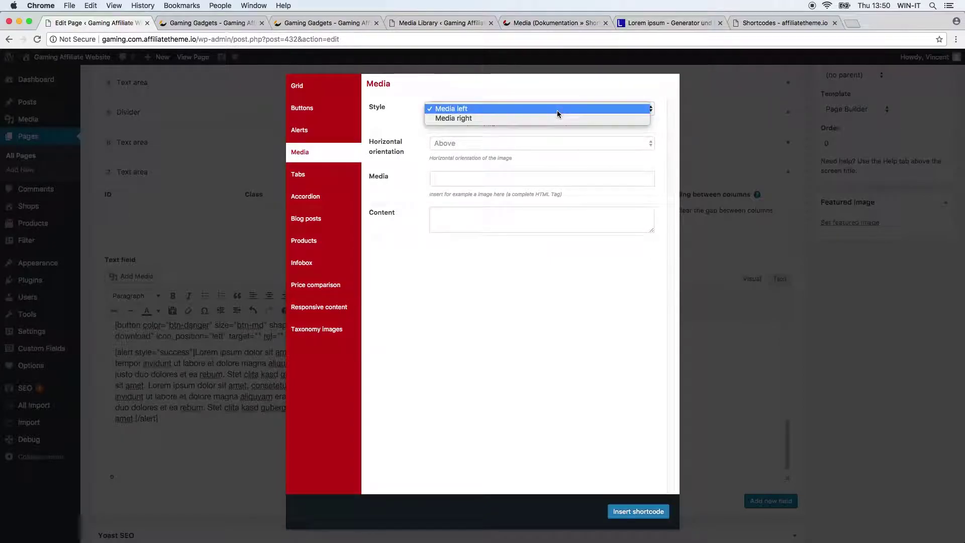
click(484, 111)
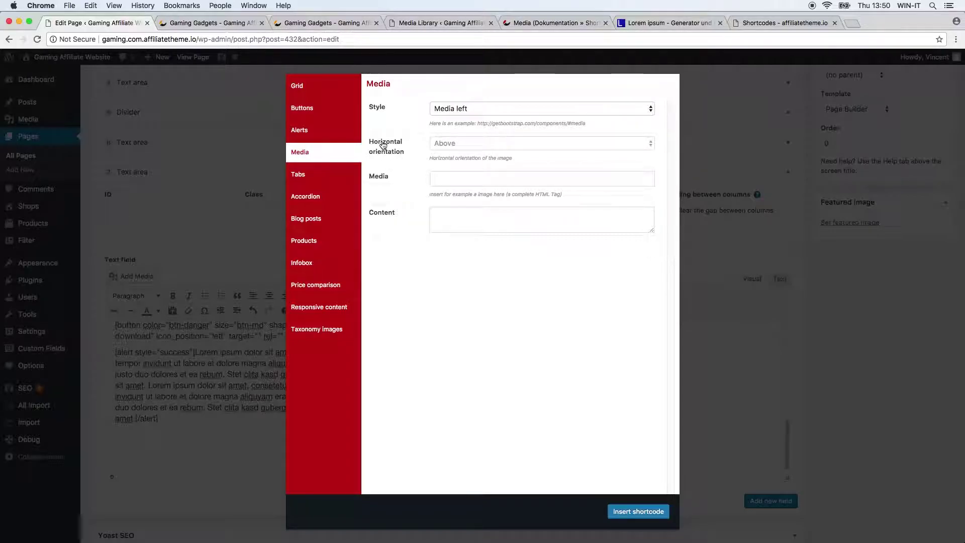
click(458, 144)
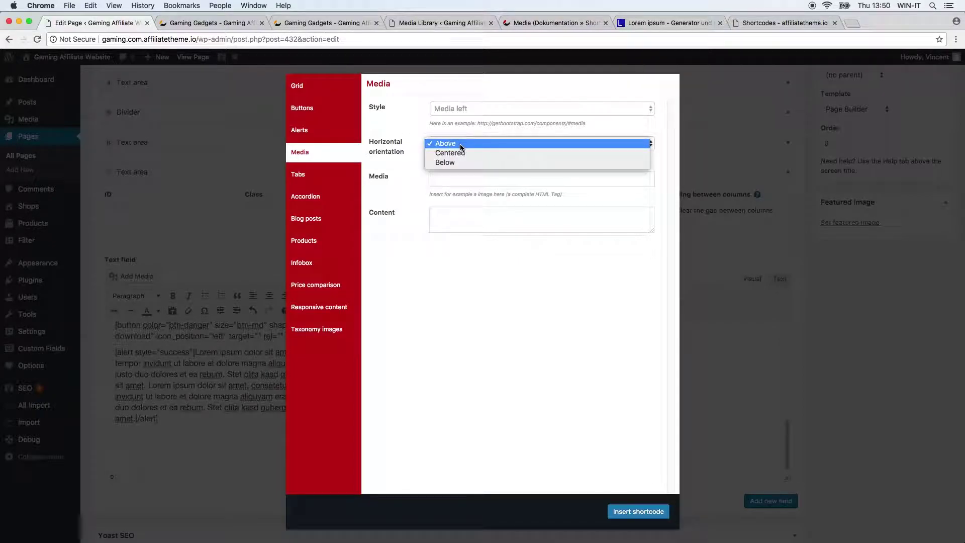
click(467, 142)
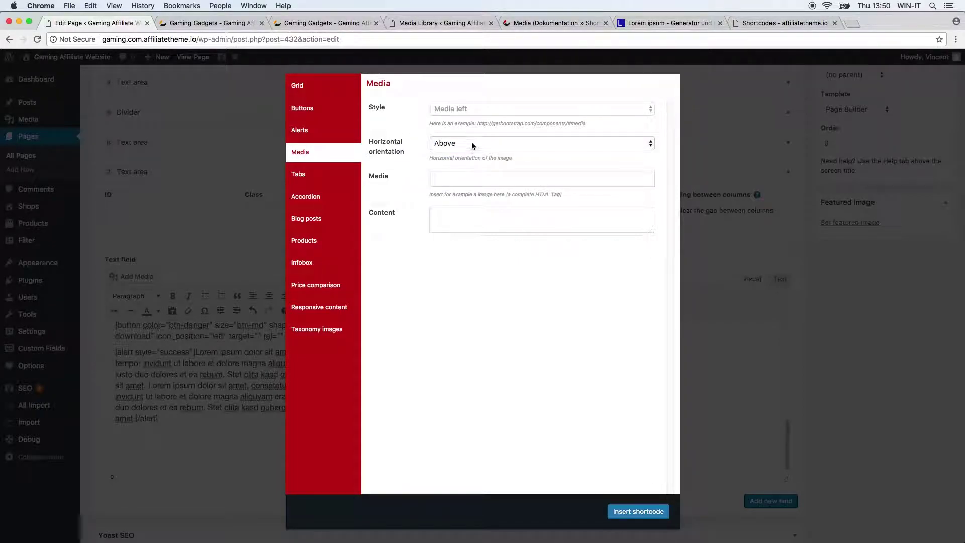
click(467, 149)
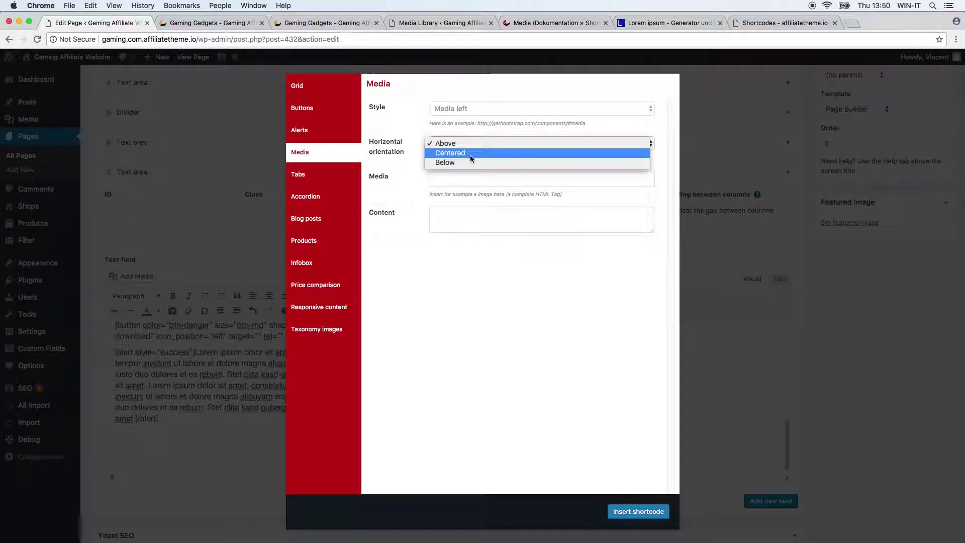
click(469, 185)
click(468, 179)
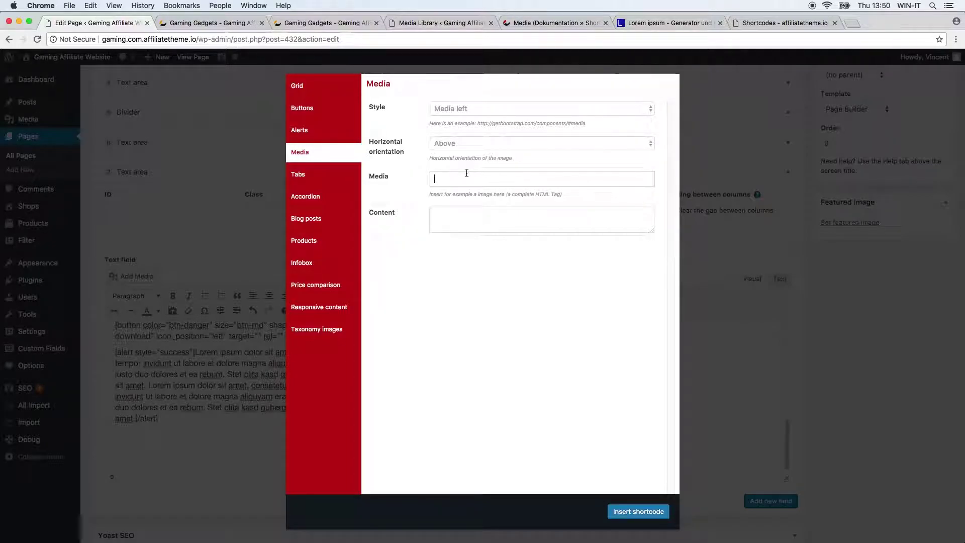
key(super+v)
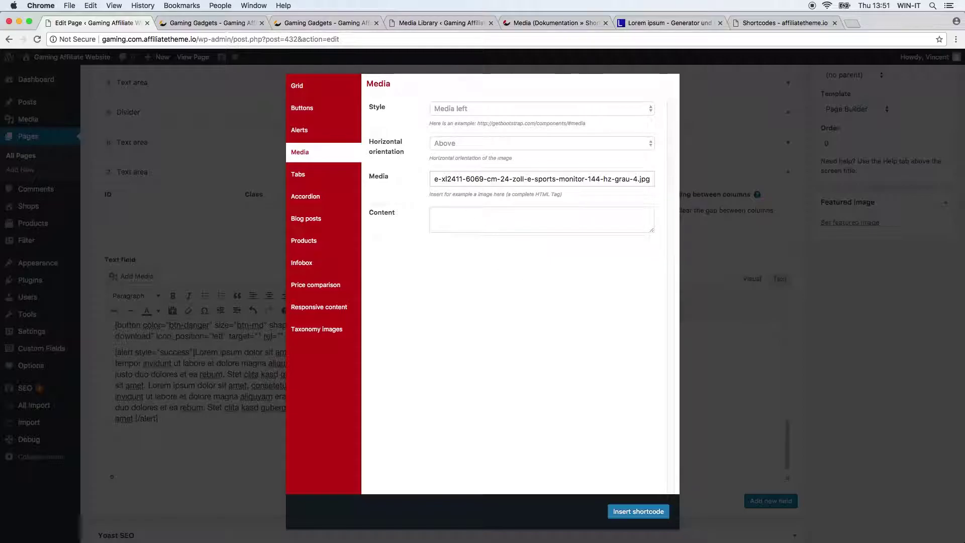
key(super+a)
key(BackSpace)
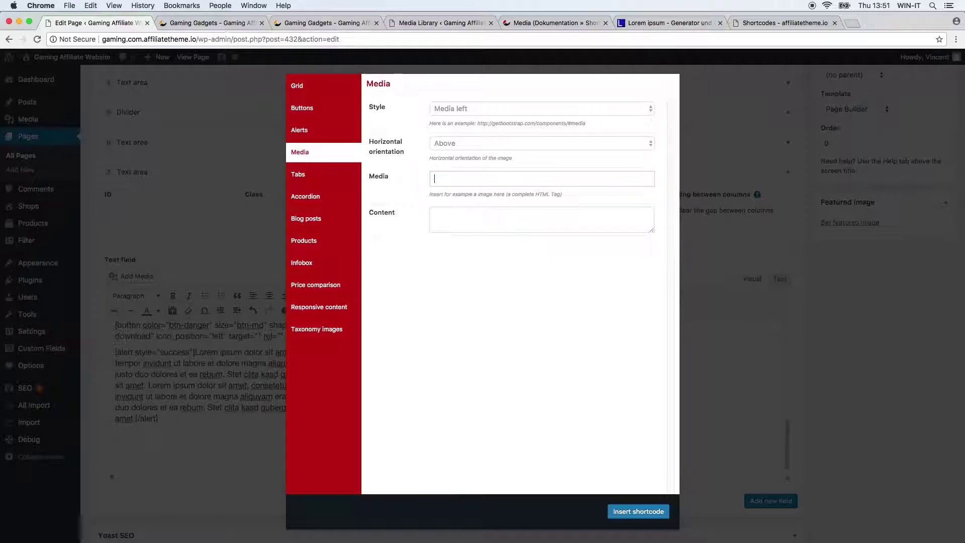
Copy the sample img tag from the Media documentation's code example into the shortcode's Media field
click(553, 23)
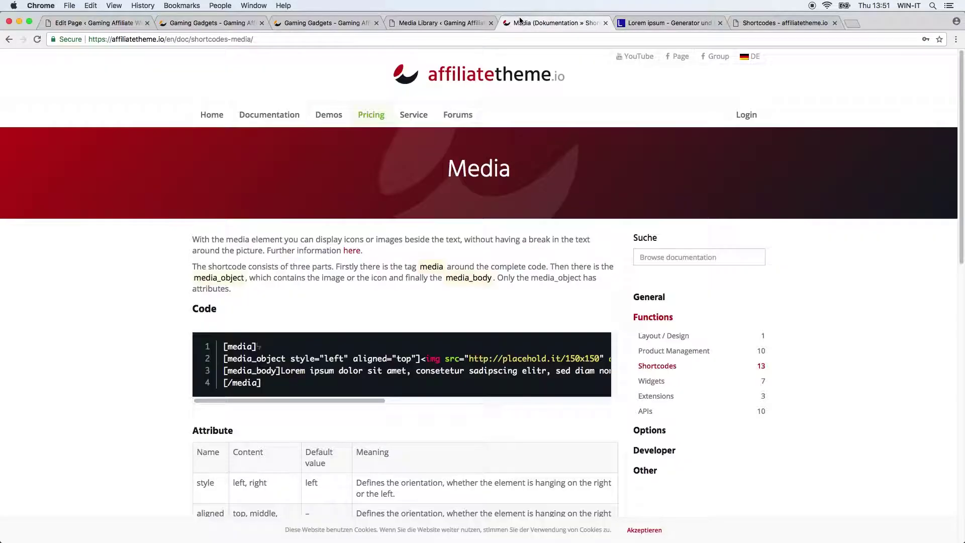
drag(427, 359, 516, 357)
mouse_move(421, 358)
mouse_down()
mouse_move(603, 358)
mouse_move(417, 359)
mouse_up()
key(super+c)
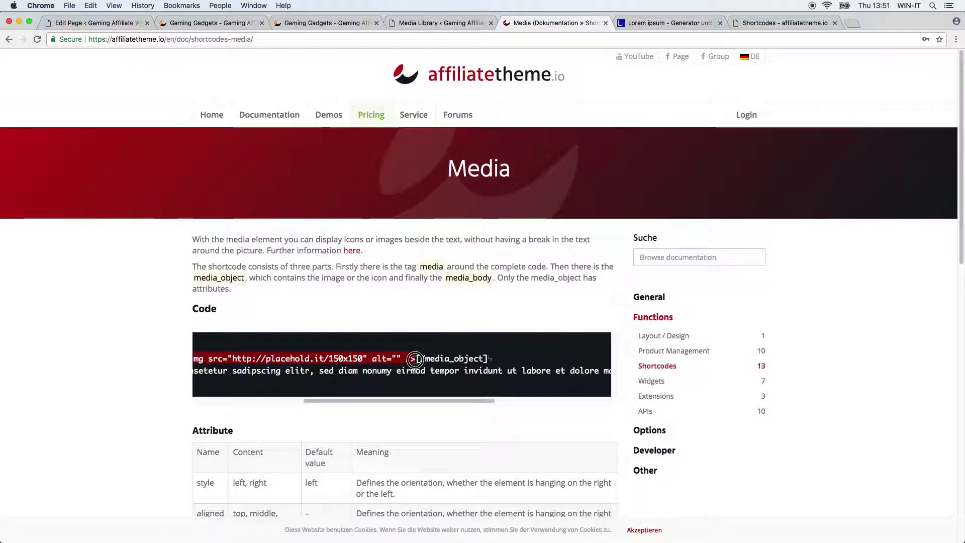
click(60, 23)
click(456, 179)
key(super+v)
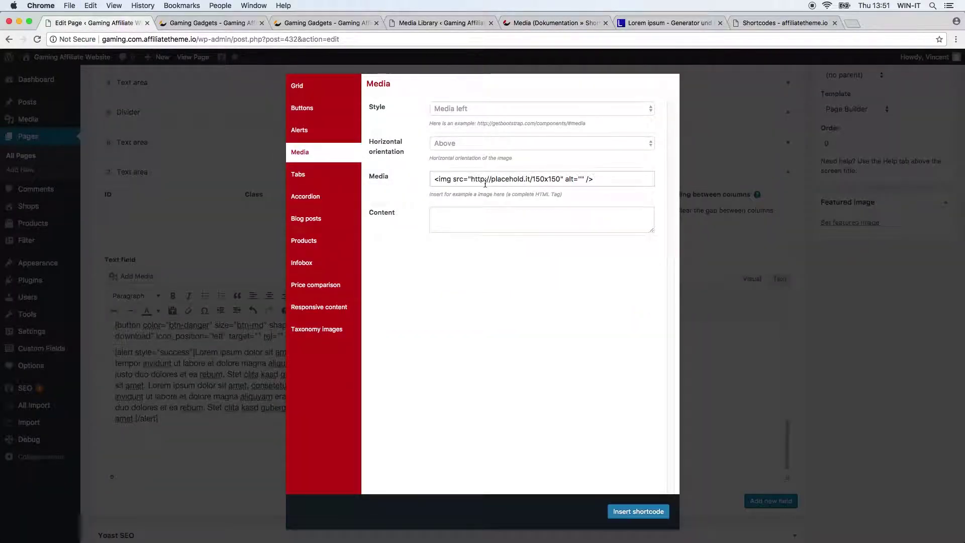
key(Left)
key(Left)
key(Left)
key(Left)
key(Left)
key(Left)
key(Left)
key(Left)
key(Left)
key(Left)
key(Left)
key(Left)
key(Left)
key(Left)
key(Left)
key(Left)
key(Left)
key(Left)
key(Left)
key(shift+Right)
key(shift+Right)
key(shift+Right)
key(shift+Right)
key(shift+Right)
key(shift+Right)
key(shift+Right)
key(shift+Right)
key(shift+Right)
key(shift+Right)
key(shift+Right)
key(shift+Right)
key(shift+Right)
key(shift+Right)
key(shift+Right)
key(shift+Right)
key(shift+Right)
key(shift+Right)
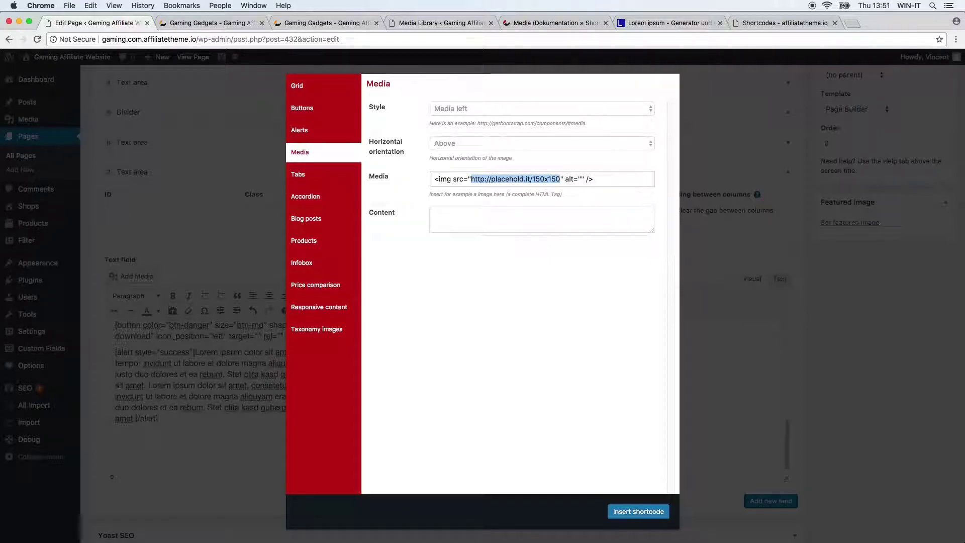
key(BackSpace)
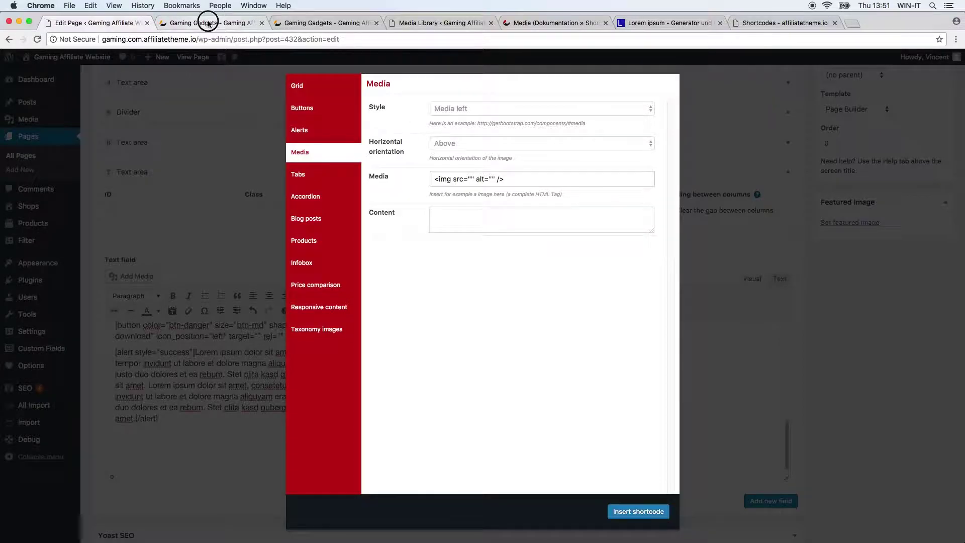
Copy the URL of the tilted BenQ Zowie monitor image from the Media Library into the image tag's empty src attribute
click(207, 23)
click(438, 23)
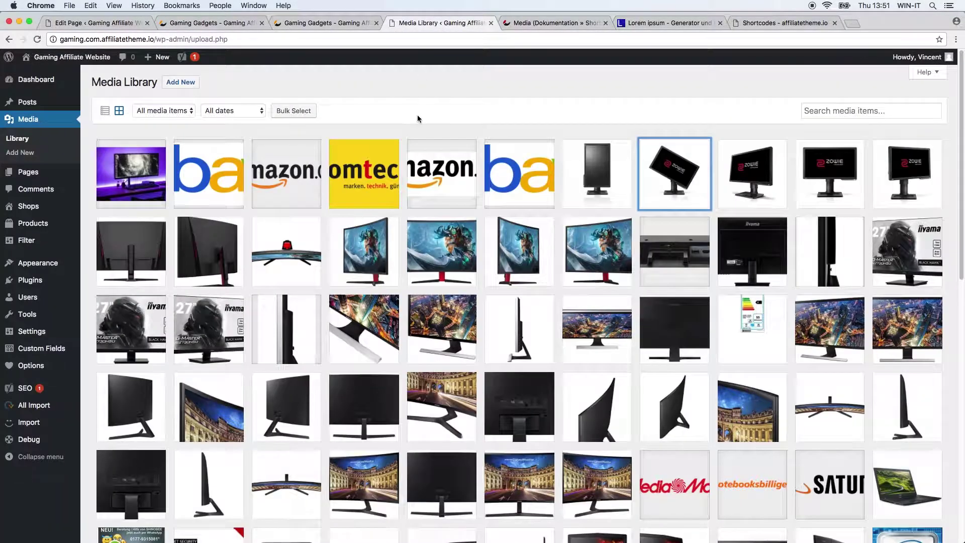
click(696, 172)
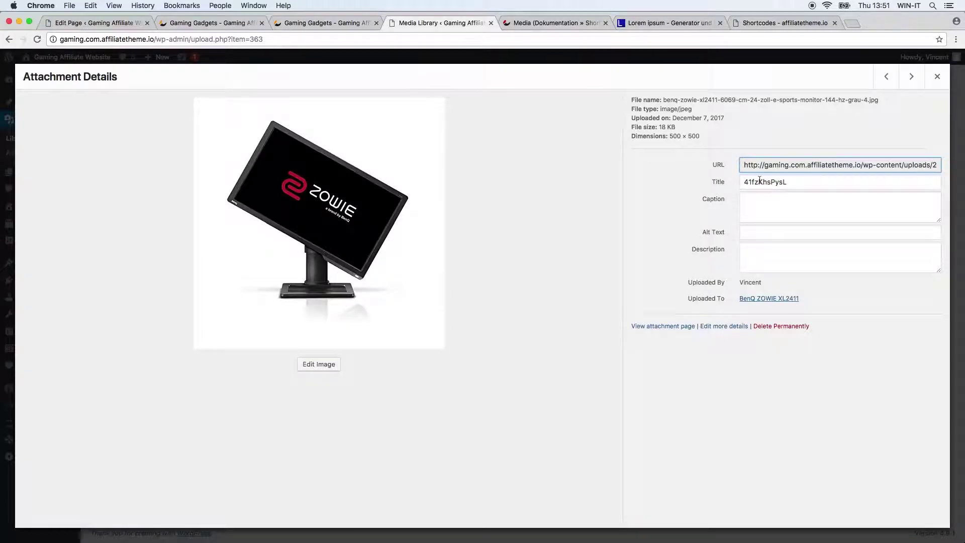
click(777, 167)
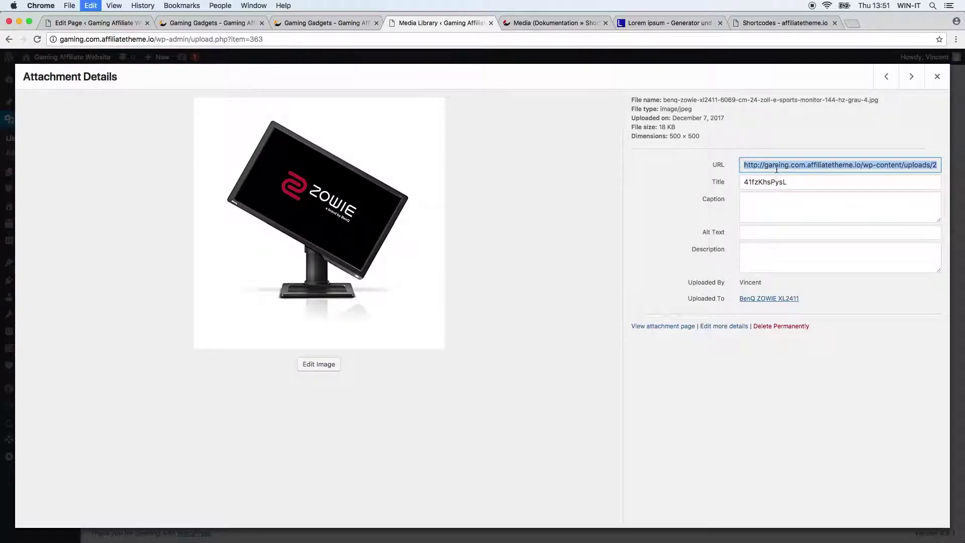
click(76, 23)
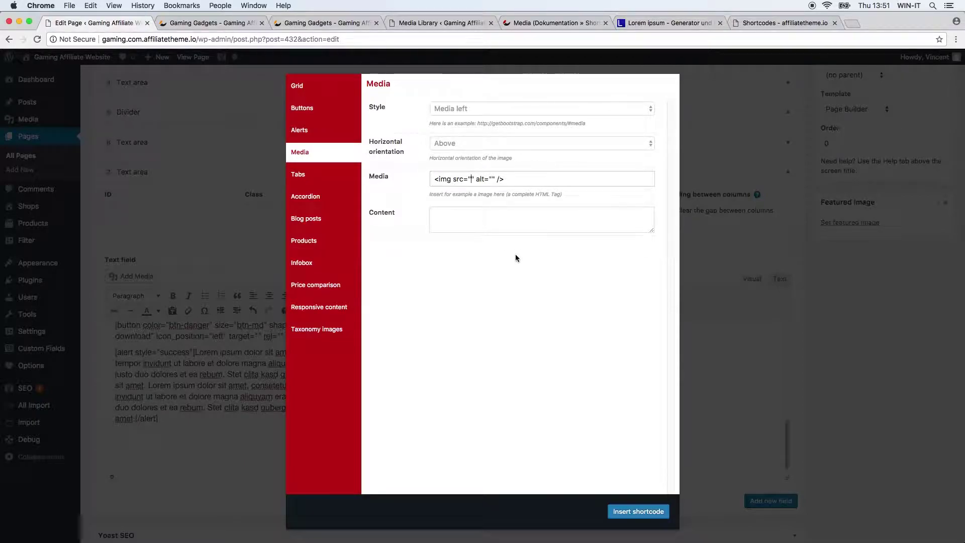
key(super+v)
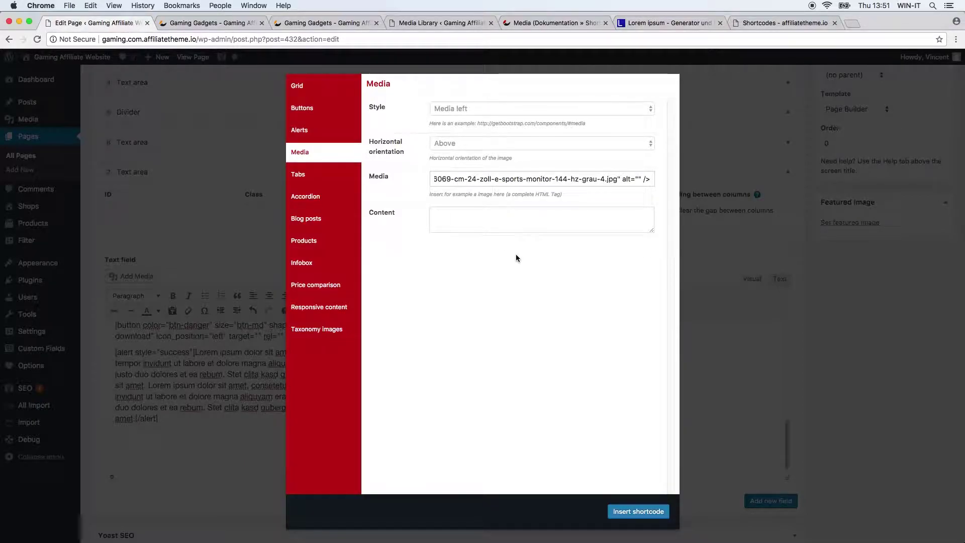
Copy the full text from the Lorem ipsum generator into the media element's content and insert the media shortcode
click(505, 225)
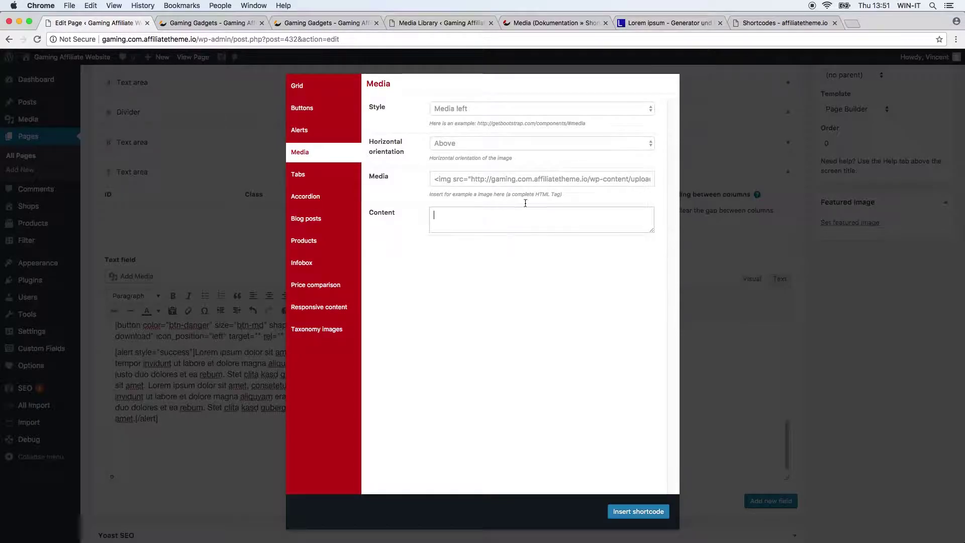
click(669, 23)
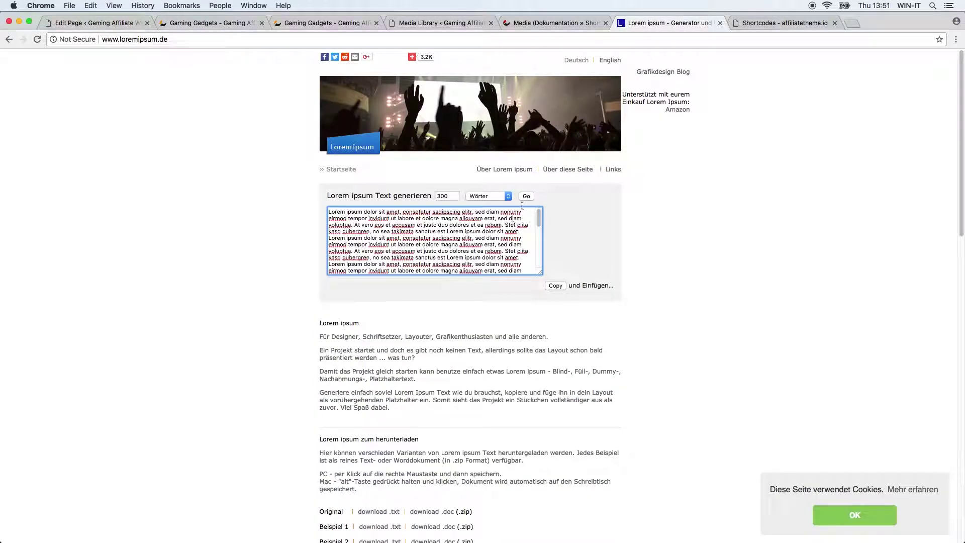
key(super+a)
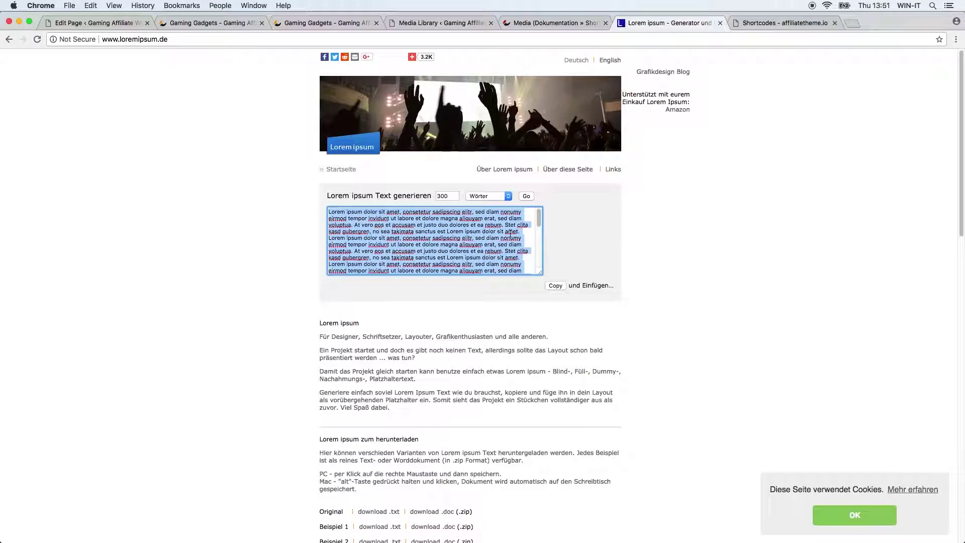
click(96, 23)
key(super+v)
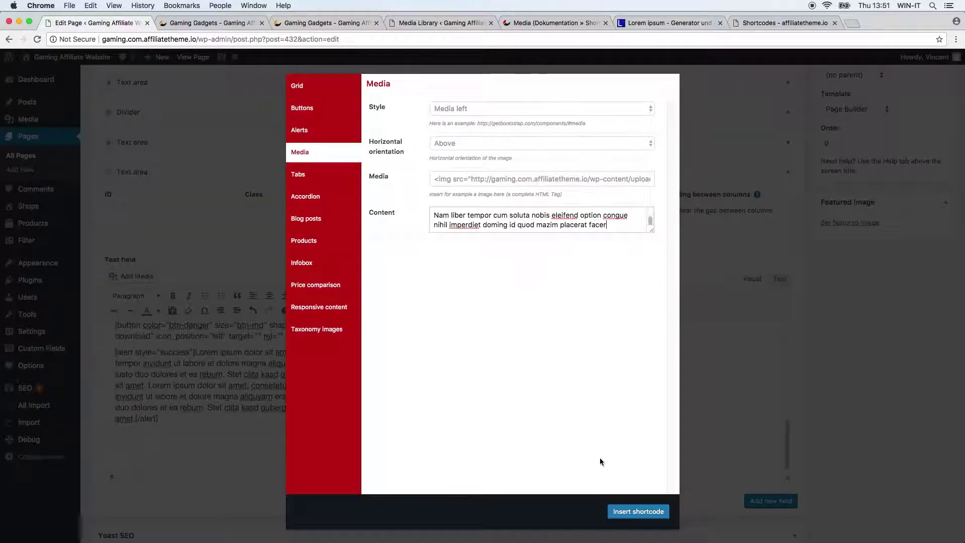
click(638, 511)
Update the page, close the duplicate Gaming Gadgets tab and reload the live page to view the media element
scroll(855, 352, up, 10)
click(913, 296)
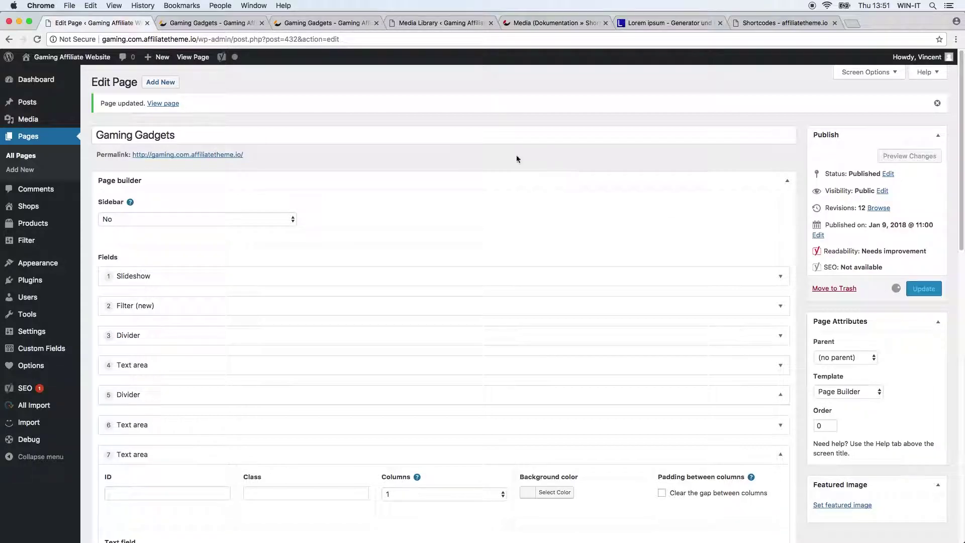
click(262, 22)
click(211, 23)
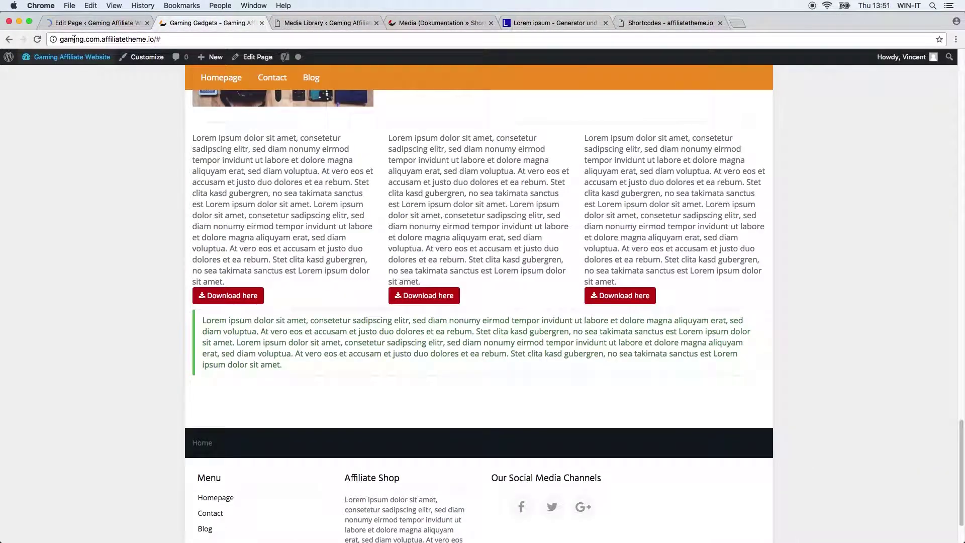
click(36, 44)
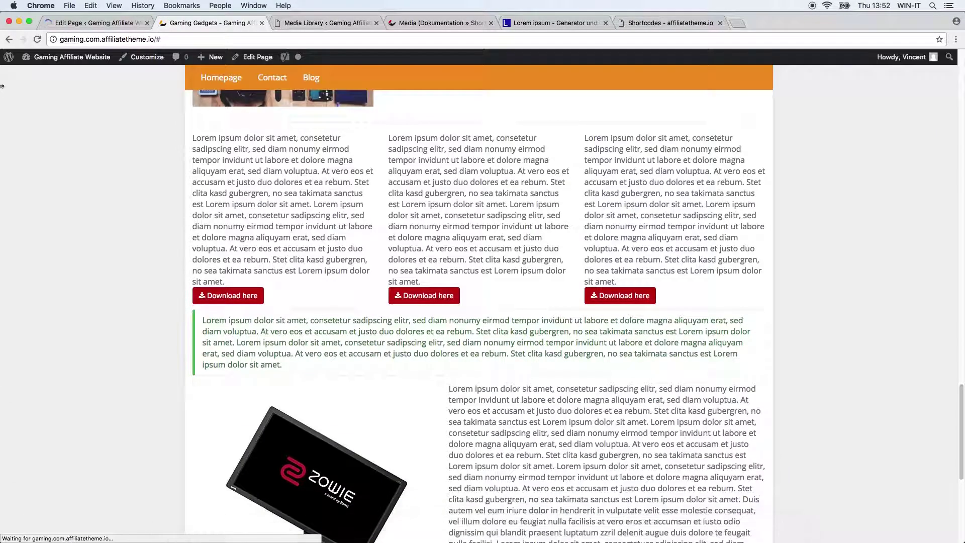
scroll(83, 302, down, 2)
scroll(85, 304, down, 6)
scroll(86, 301, up, 4)
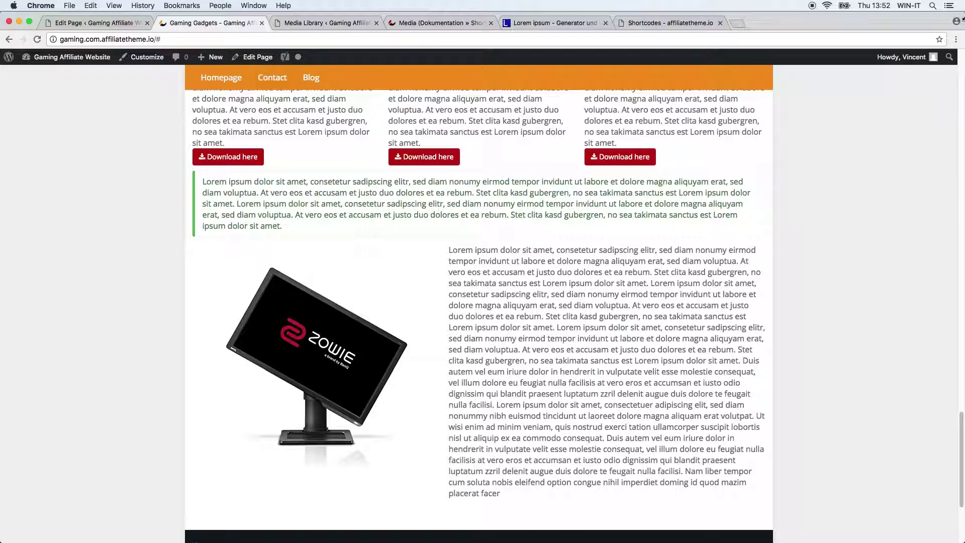
Shrink the browser window to phone width and check how the columns, alert and media element are laid out
drag(960, 14, 484, 67)
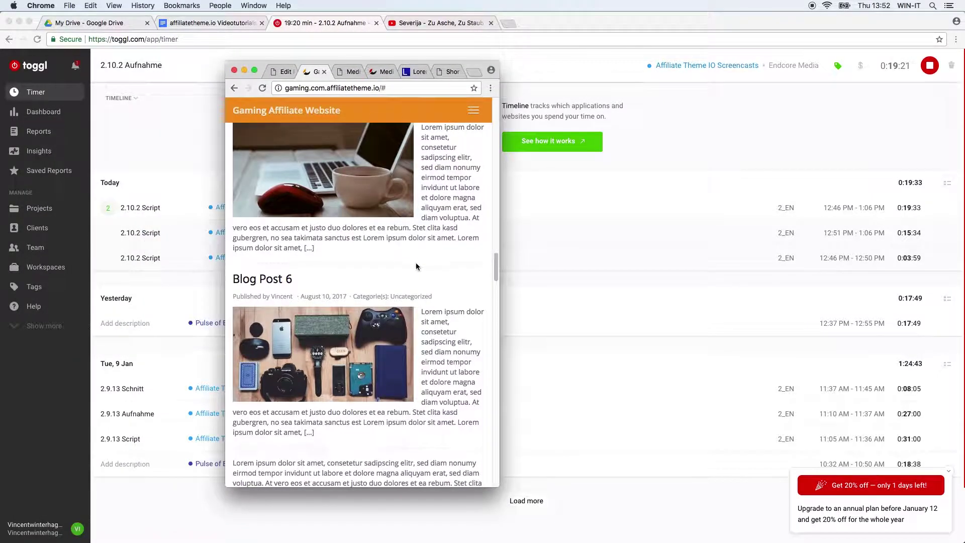
scroll(429, 286, down, 10)
scroll(428, 286, down, 5)
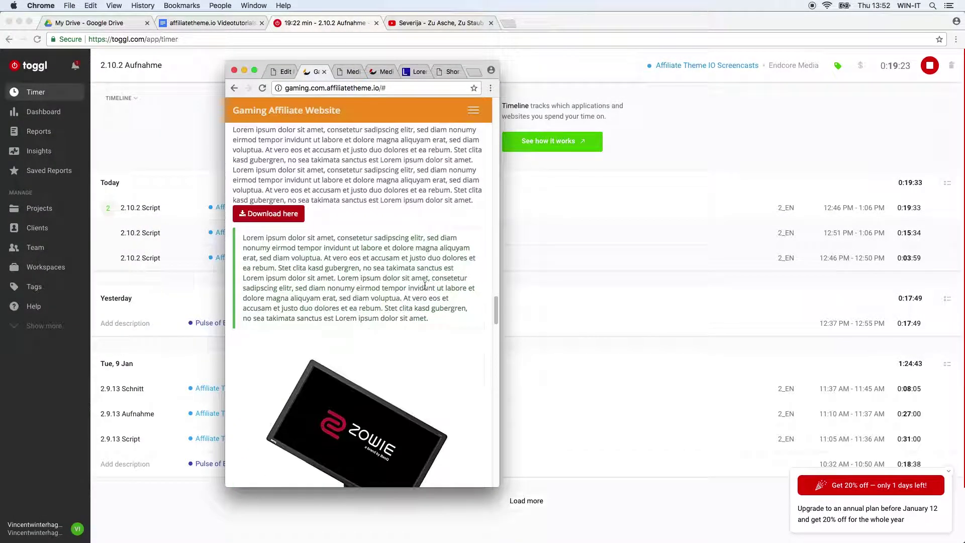
scroll(423, 291, down, 5)
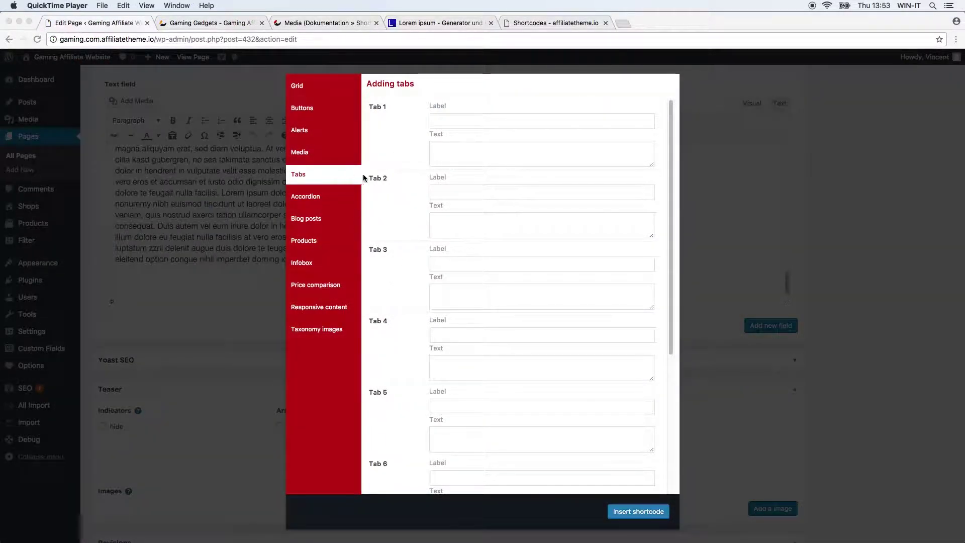
Examine the Tabs example on the shortcodes demo page by switching to Tab Two and Tab Three
click(388, 181)
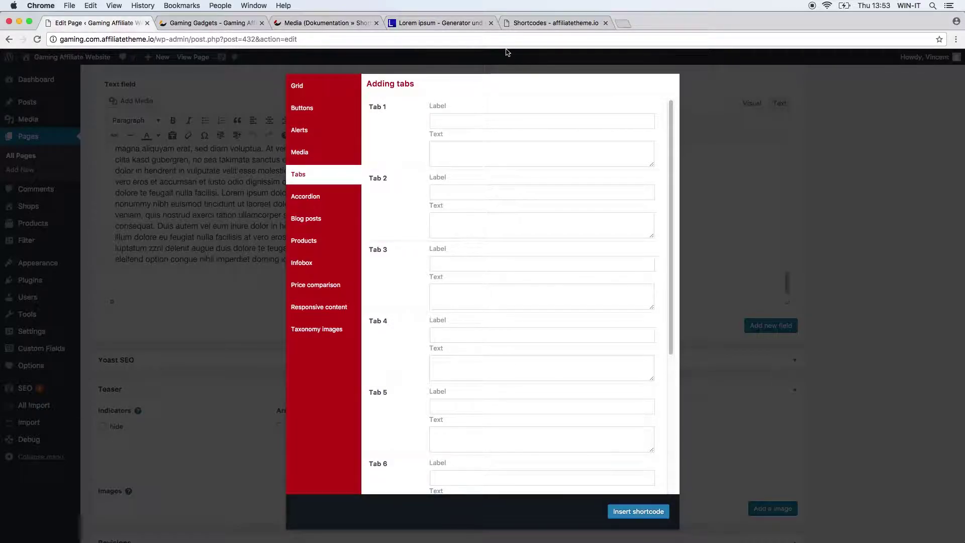
click(532, 24)
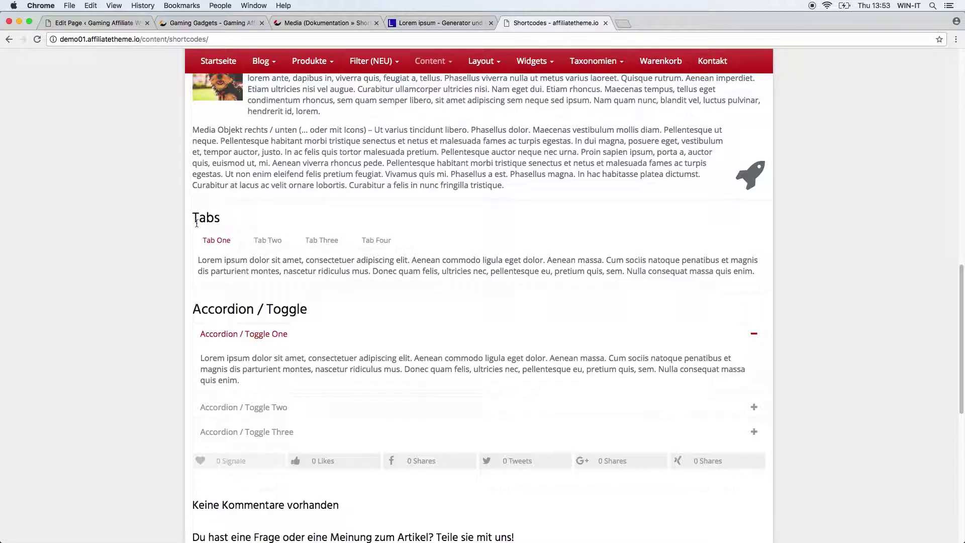
click(271, 242)
click(317, 242)
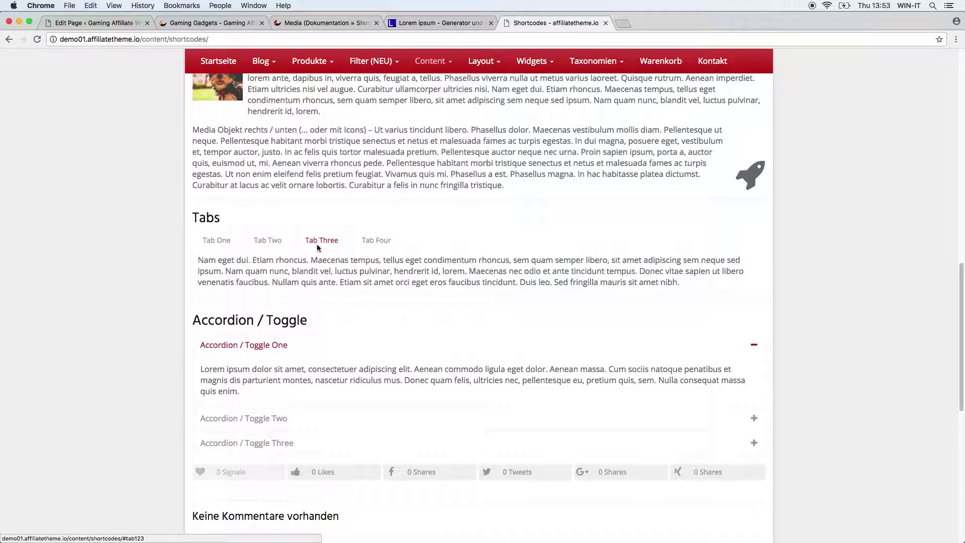
Examine the Tabs example on the demo page by switching between its four tabs and returning to Tab One
click(378, 244)
click(228, 244)
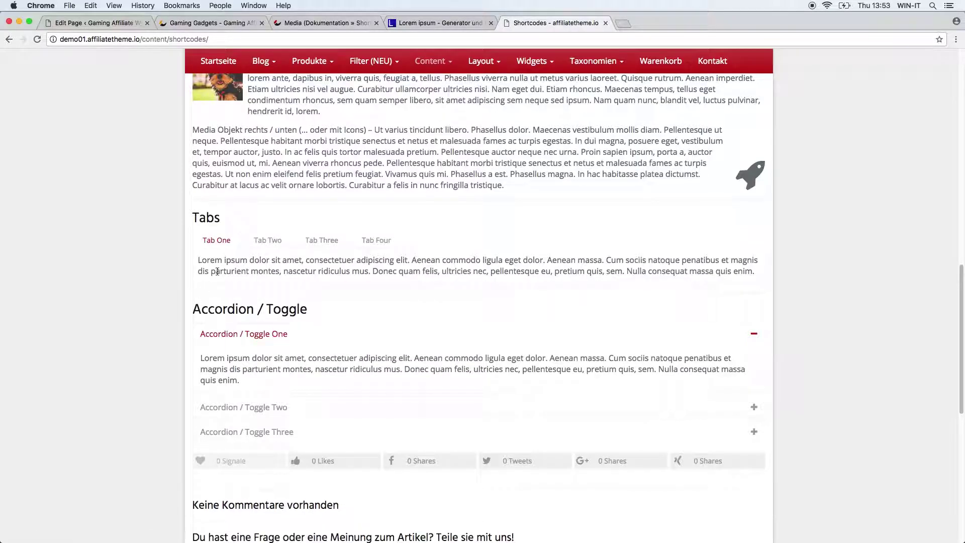
click(274, 244)
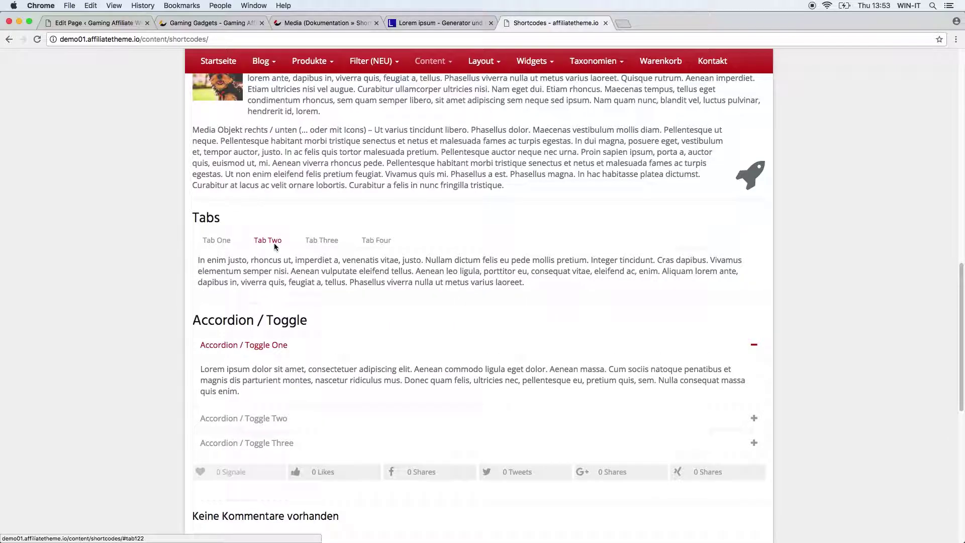
click(227, 244)
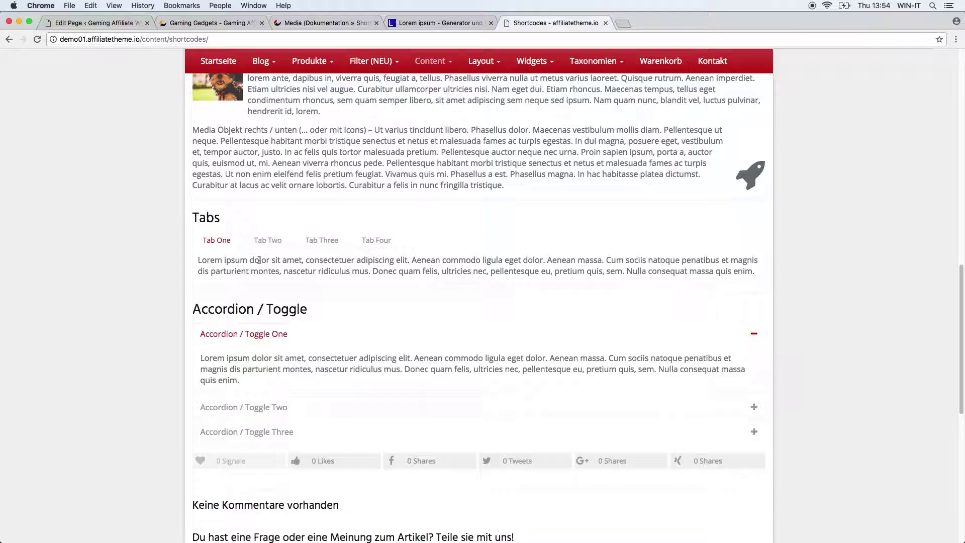
click(309, 243)
click(261, 244)
click(232, 242)
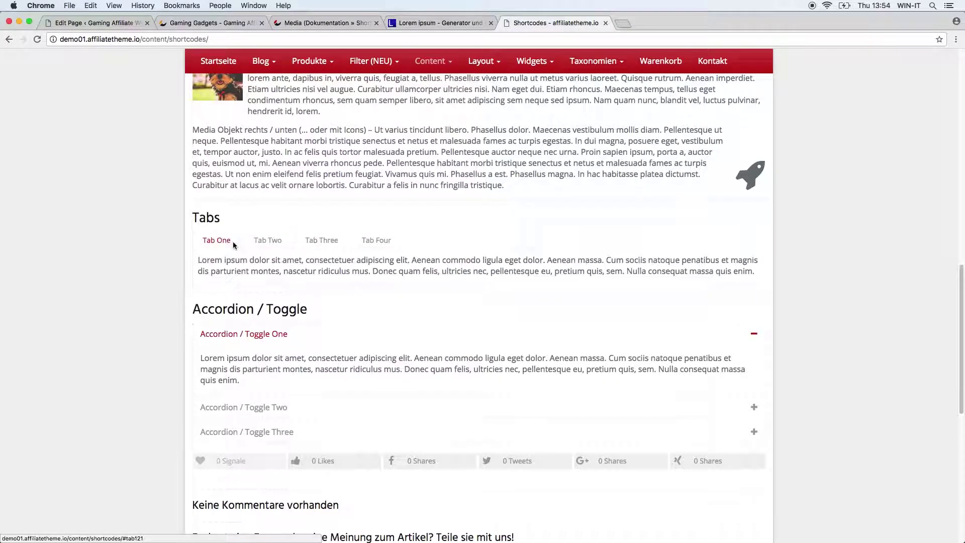
Return to the page editor's tabs shortcode form and fill in Tab 1 with the label "Example 1" and the copied Lorem ipsum text
click(98, 23)
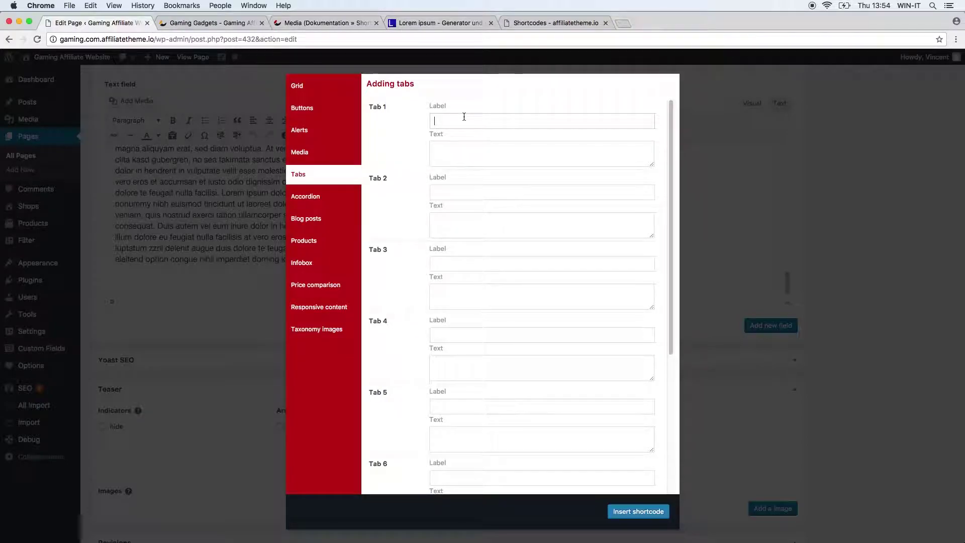
scroll(418, 404, down, 5)
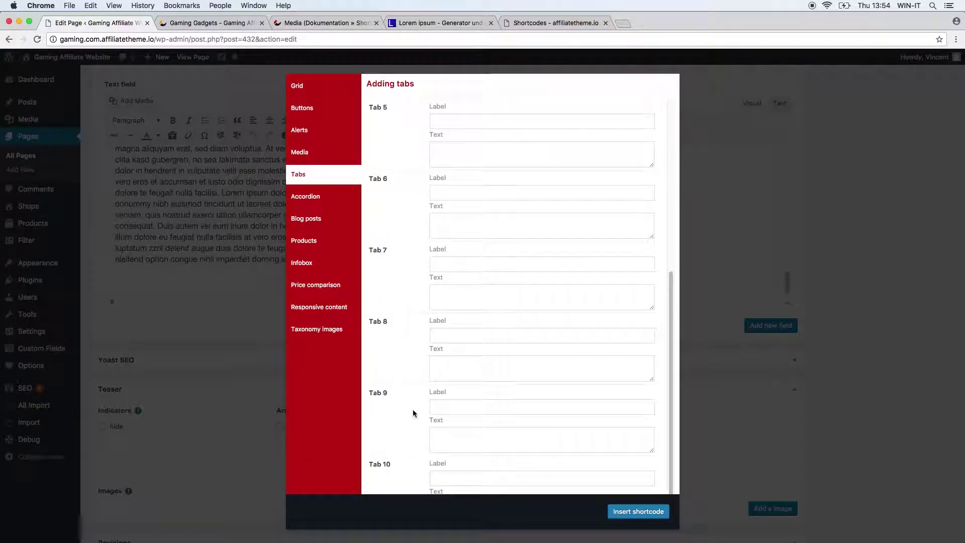
scroll(415, 405, up, 5)
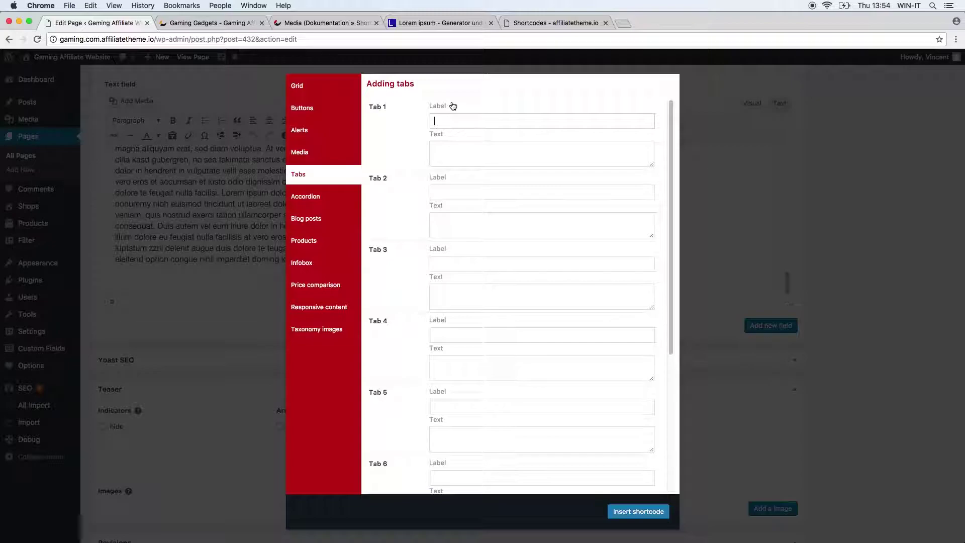
click(453, 120)
text(Example 1)
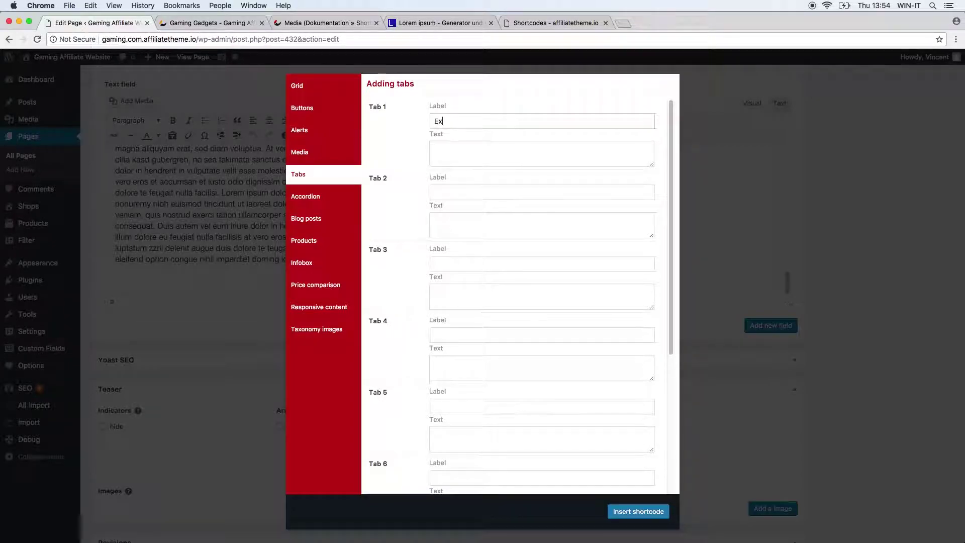
key(Tab)
text(Nam liber tempor cum soluta nobis eleifend option congue nihil imperdiet doming id quod mazim placerat facer)
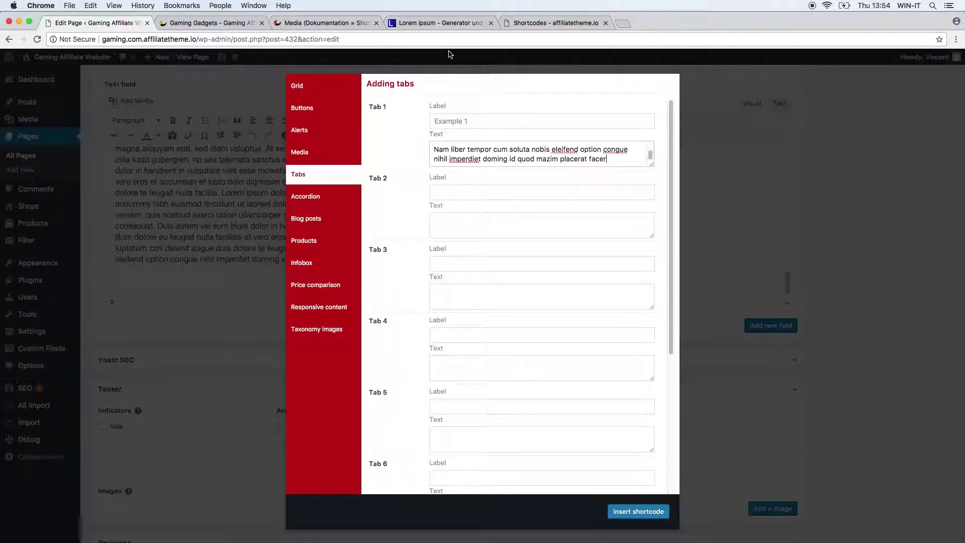
Fill in Tab 2 with the label "Example 2" and the same Lorem ipsum text
click(445, 189)
text(Example 3)
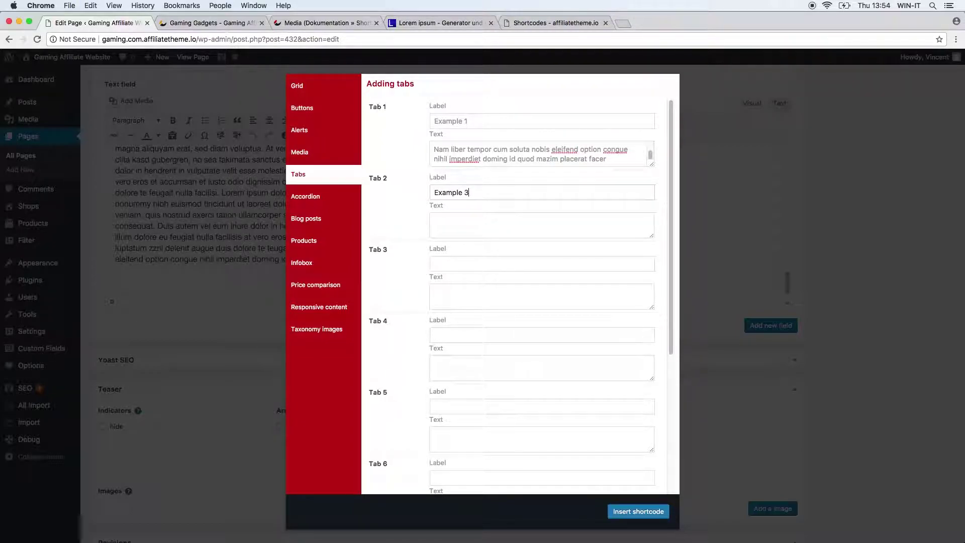
key(Tab)
key(super+v)
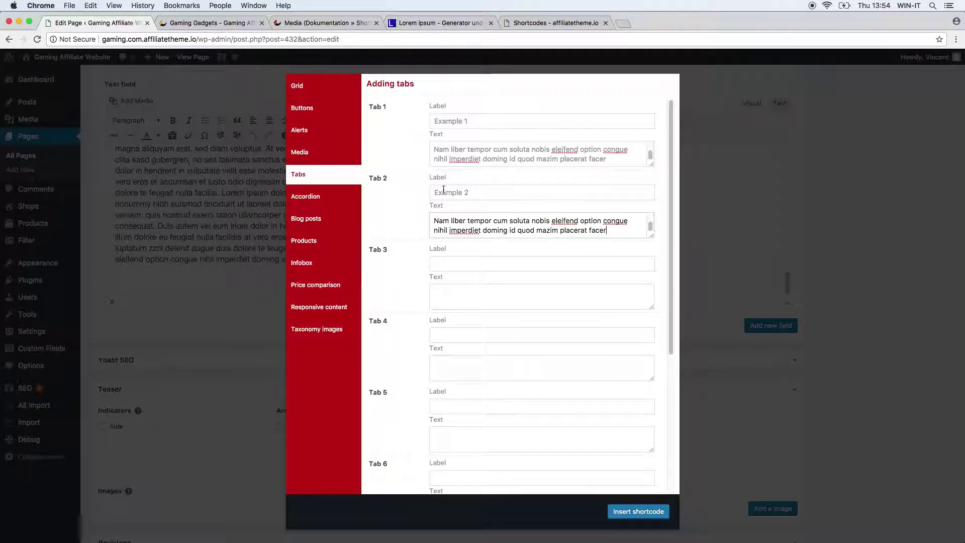
Fill in Tab 3 with the label "Example 3" and the Lorem ipsum text, and insert the tabs shortcode
click(450, 259)
text(Example 4)
key(Tab)
key(ctrl+v)
click(655, 505)
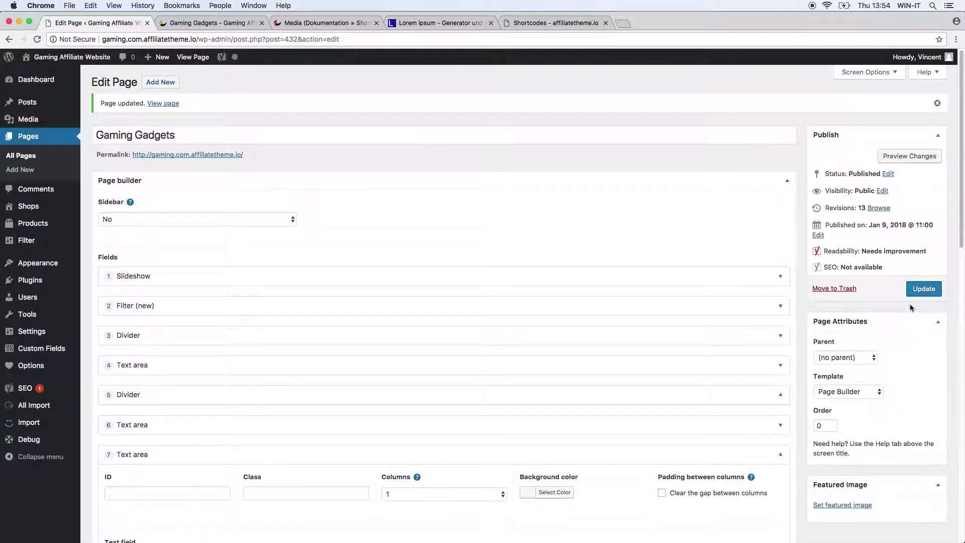
Reload the live Gaming Gadgets page and check the new tabs by switching between Example 1, Example 2 and Example 3
click(191, 23)
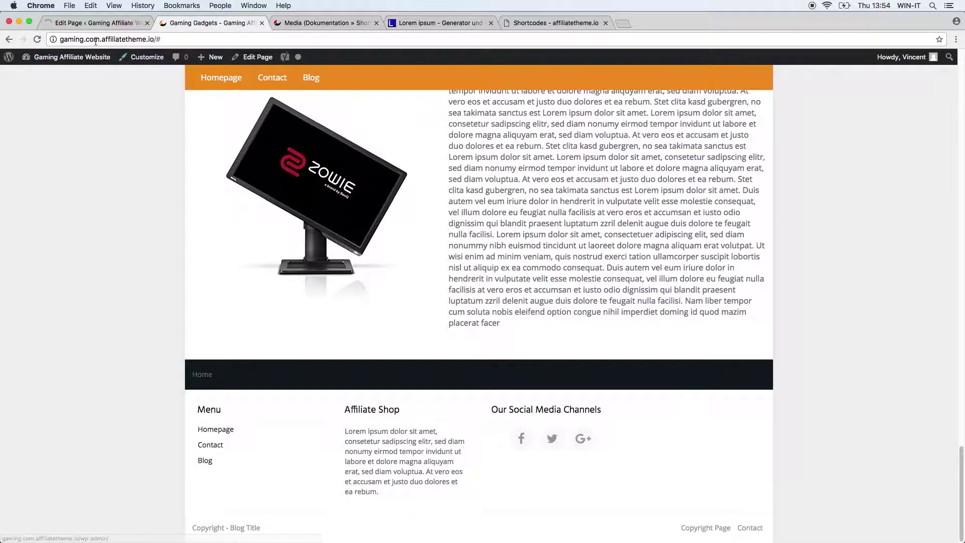
click(37, 40)
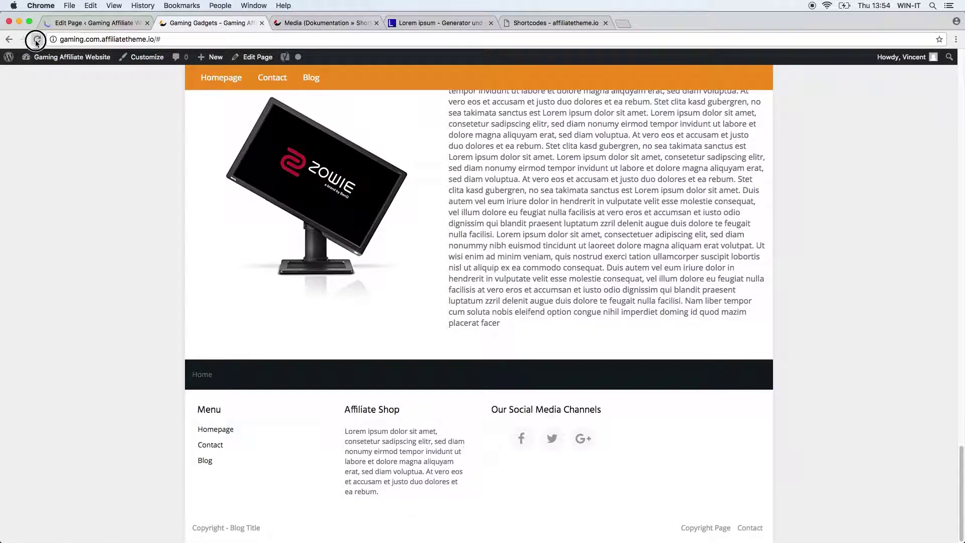
scroll(48, 332, down, 5)
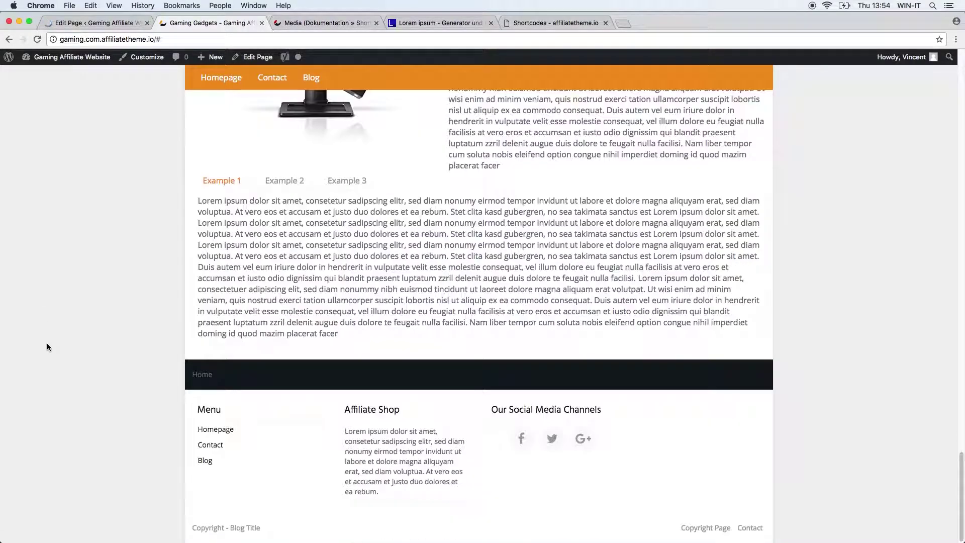
click(281, 182)
click(351, 182)
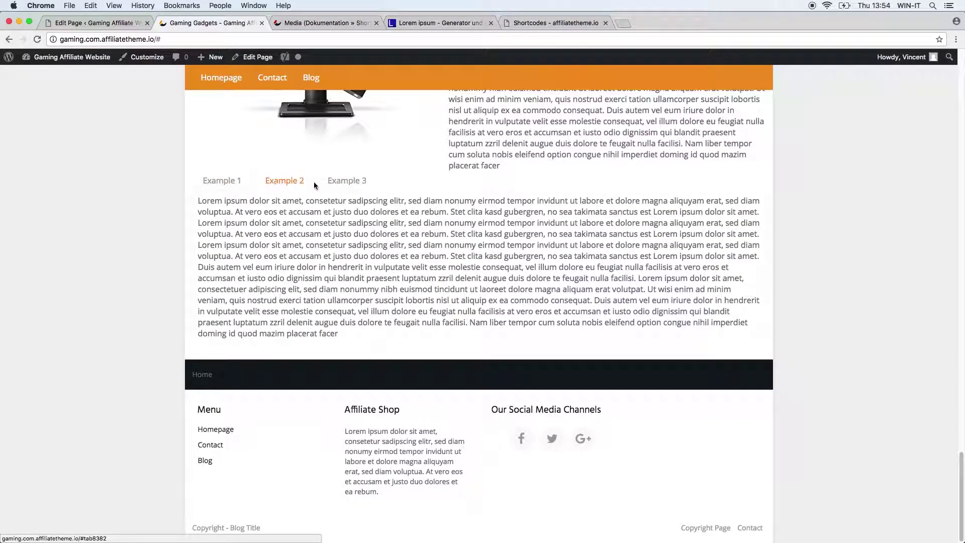
click(247, 187)
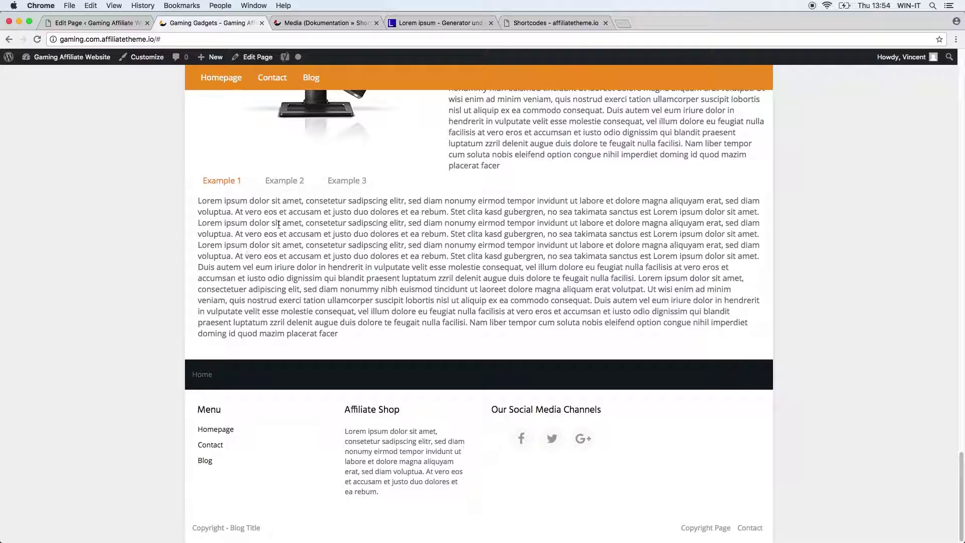
click(337, 186)
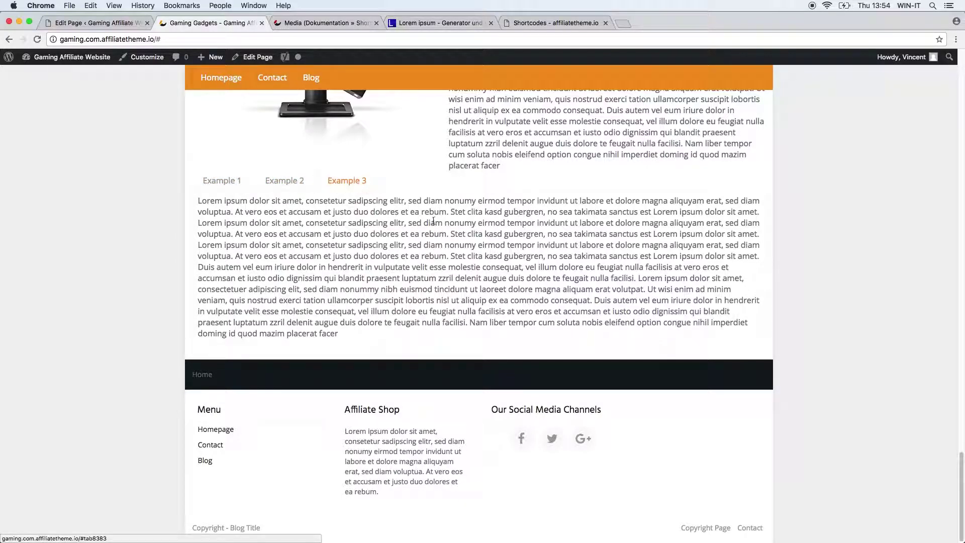
click(224, 180)
click(282, 186)
click(330, 186)
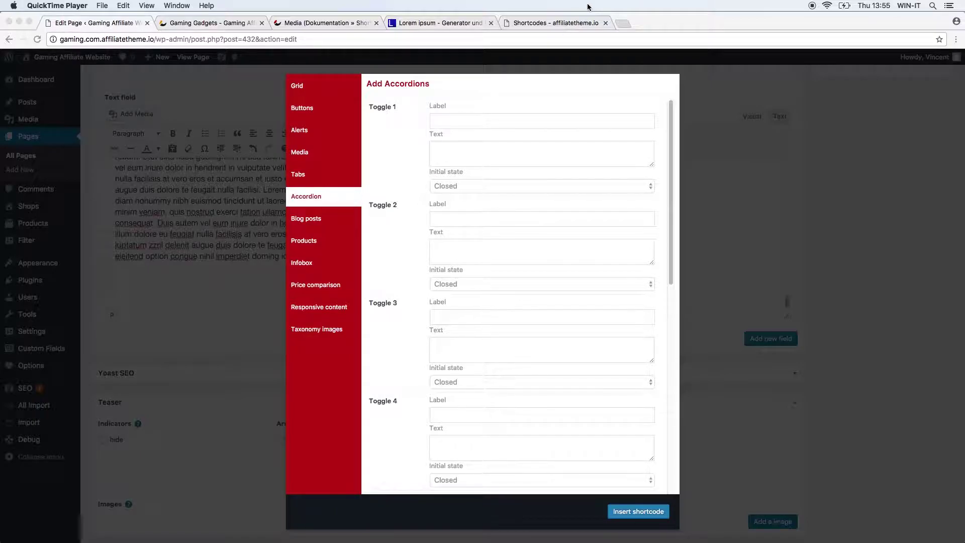
View the Accordion / Toggle example on the shortcodes demo page by expanding Accordion / Toggle Two
click(528, 22)
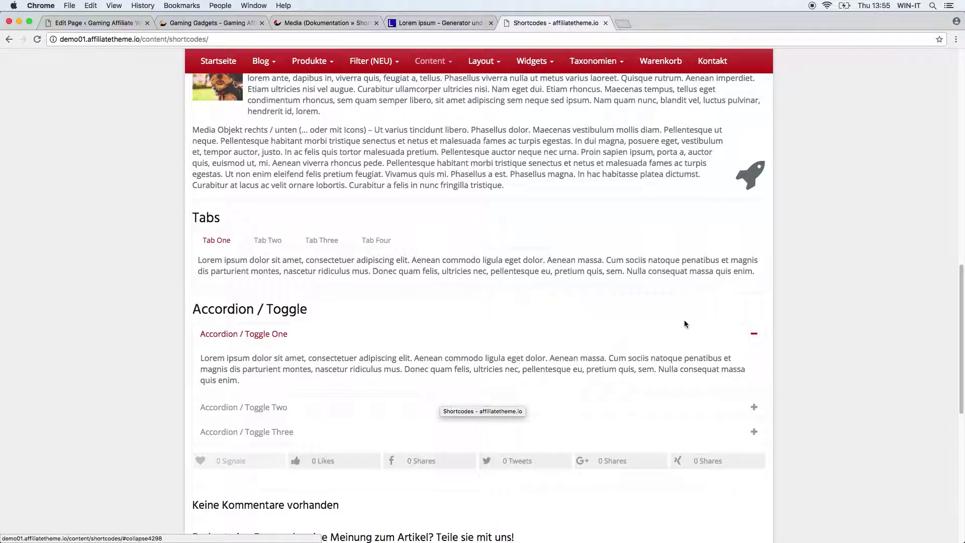
click(754, 407)
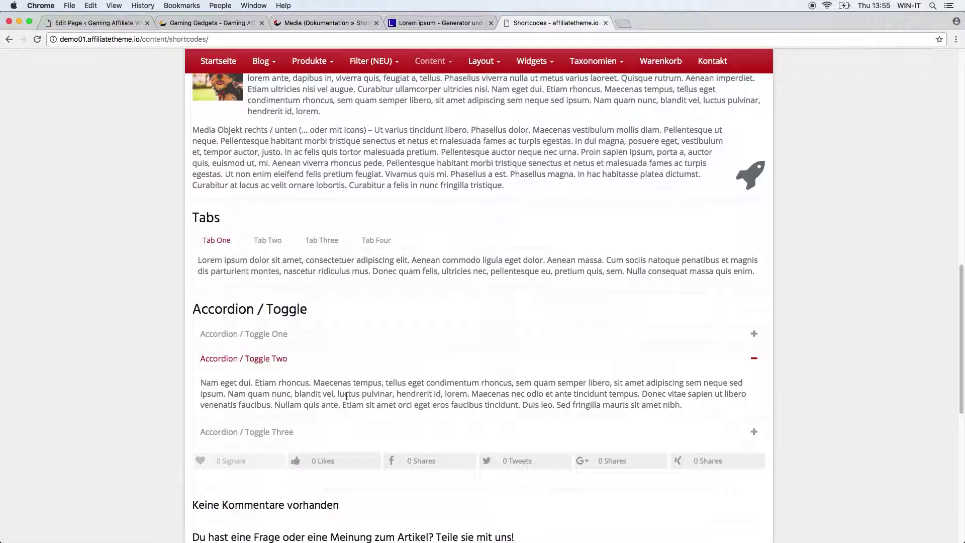
Back in the page editor's accordion form, give Toggle 1 the label "Example 1", the Lorem ipsum text and the initial state Open
click(96, 23)
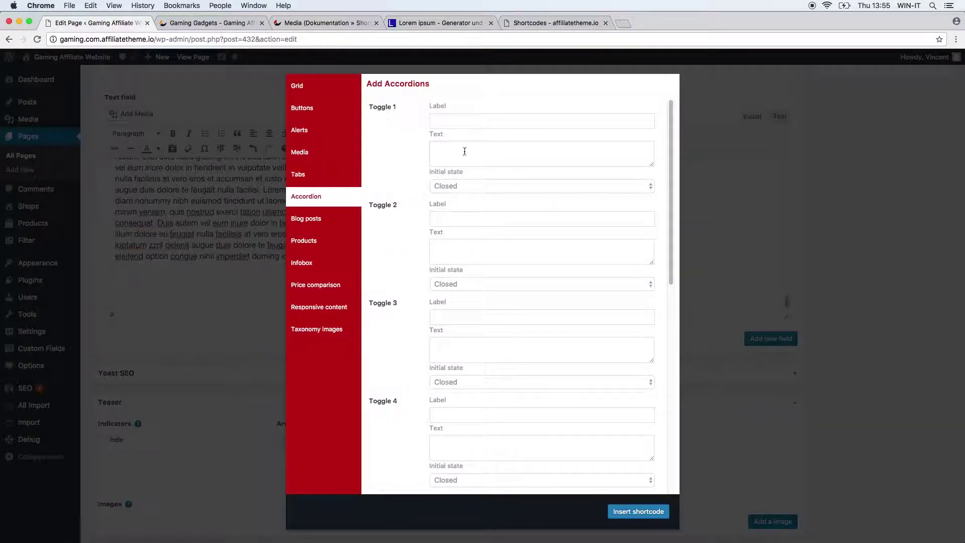
click(466, 121)
text(Exa)
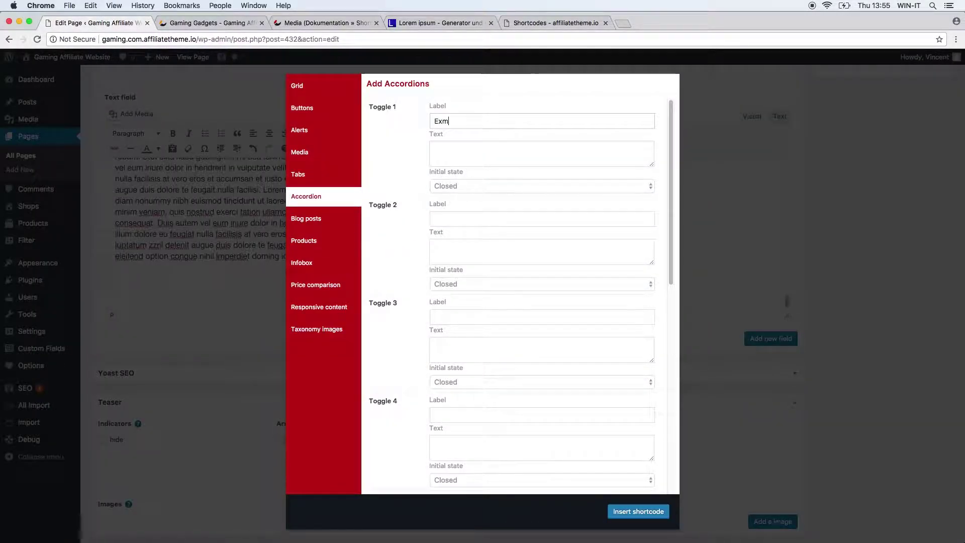
text(mple 1)
key(Tab)
key(super+v)
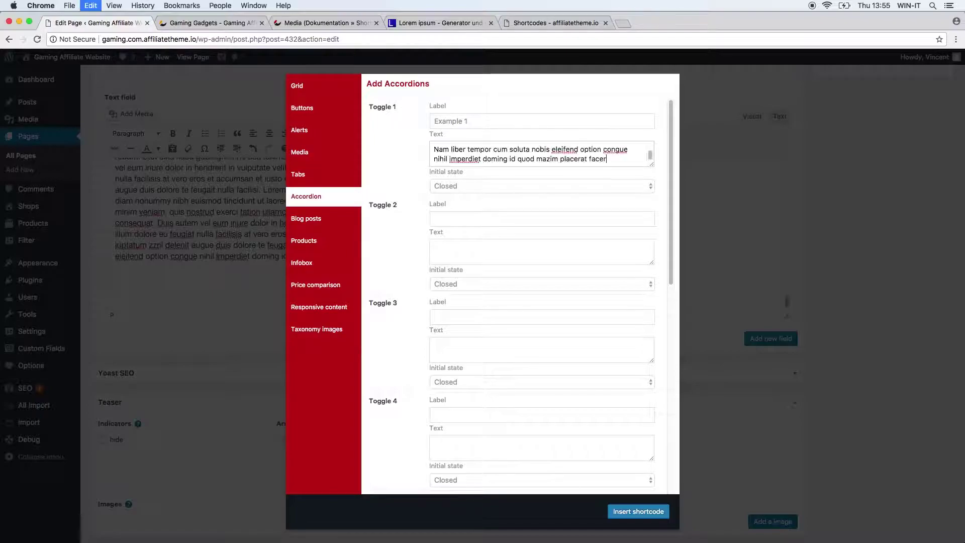
click(539, 186)
click(538, 186)
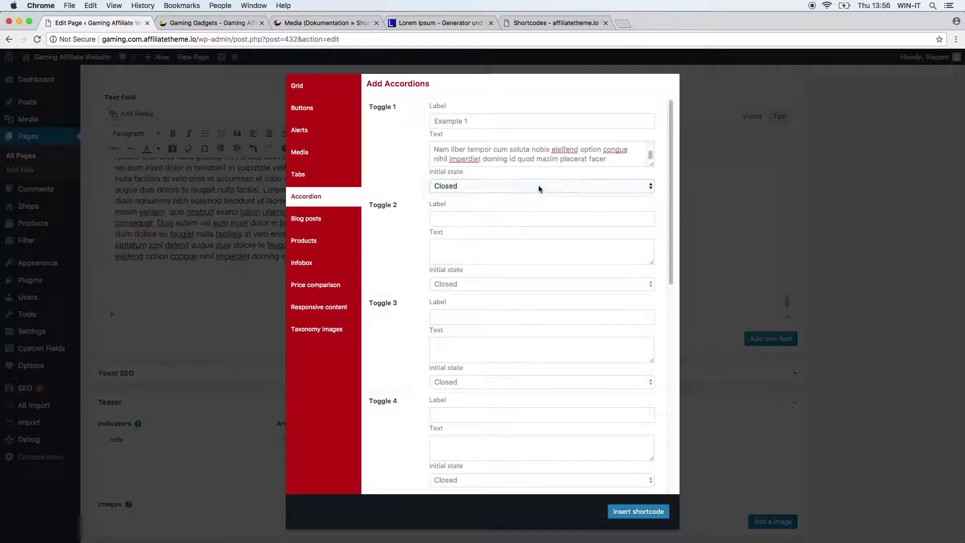
click(539, 186)
click(541, 196)
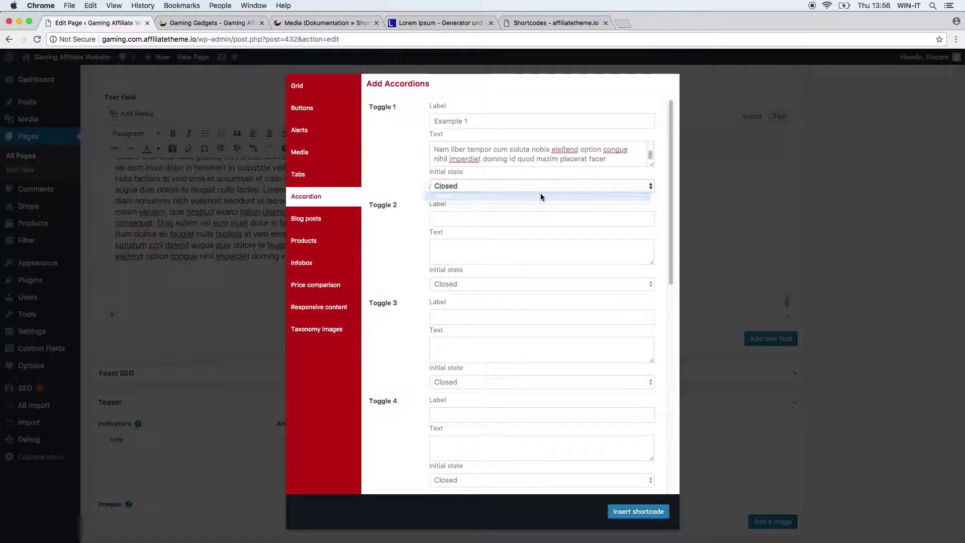
Fill in Toggle 2 with the label "Example 2" and the same Lorem ipsum text
click(525, 215)
text(Example 2)
key(Tab)
key(super+v)
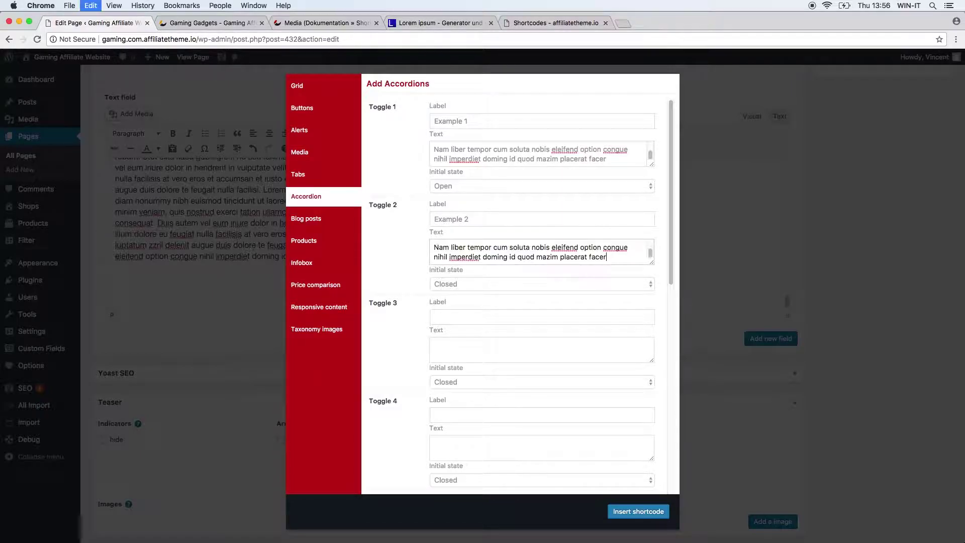
Fill in Toggle 3 with the label "Example 3" and the Lorem ipsum text, and insert the accordion shortcode
click(471, 316)
text(E)
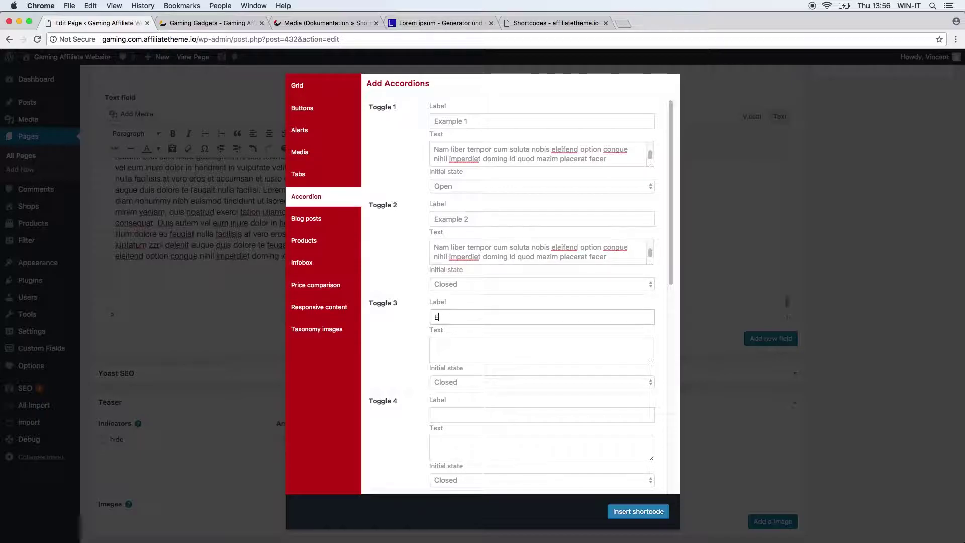
text(xample 3)
key(Tab)
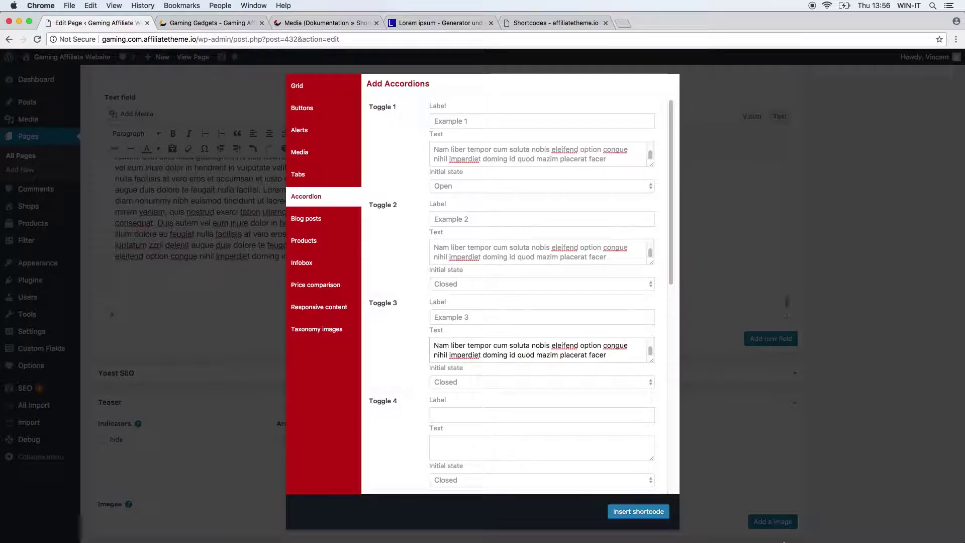
click(649, 510)
Update the page and reload the live Gaming Gadgets page to try the accordion's Example 2 and Example 3 toggles
scroll(848, 233, up, 10)
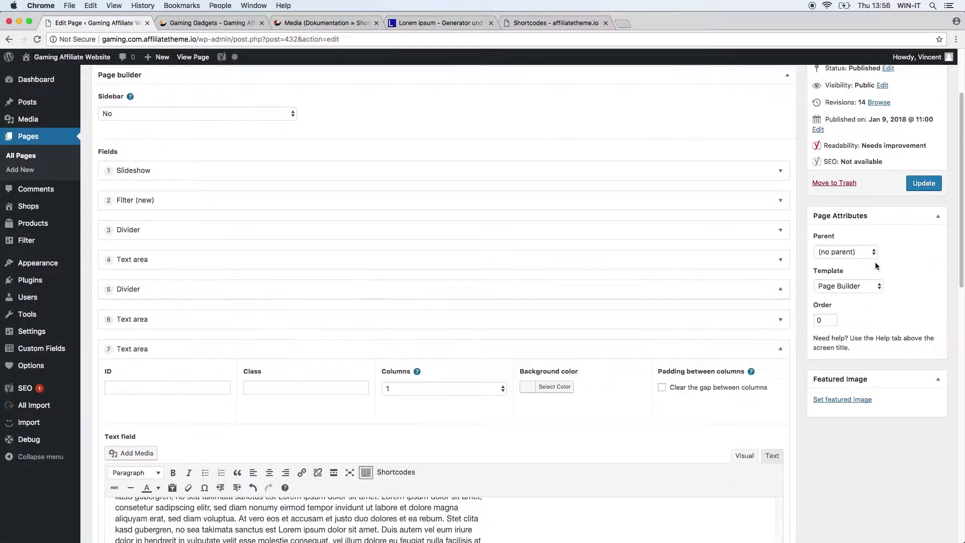
click(916, 283)
click(211, 22)
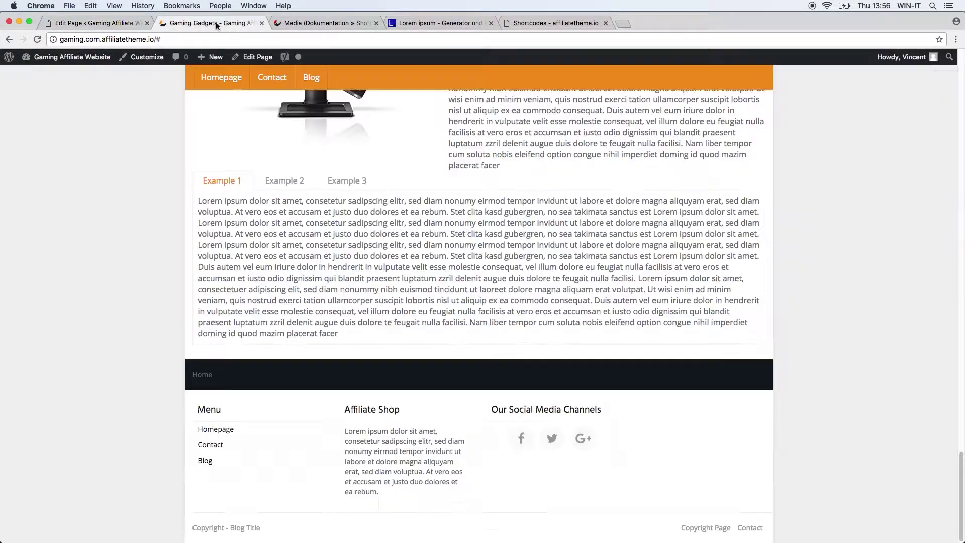
click(37, 40)
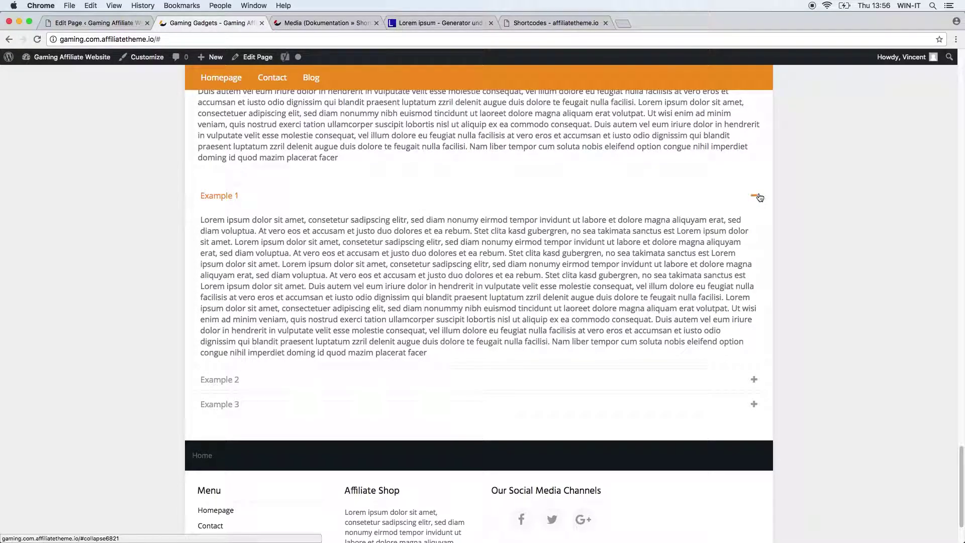
click(754, 379)
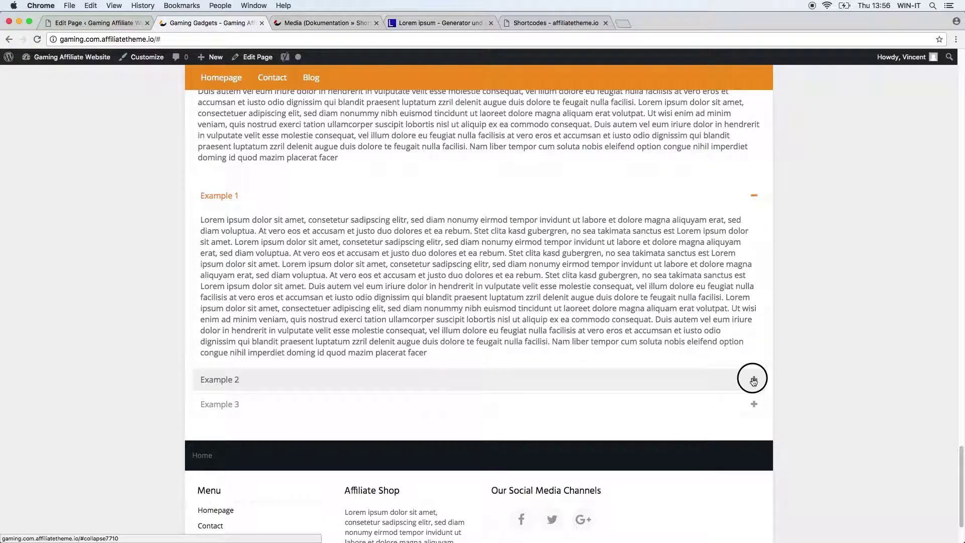
click(760, 406)
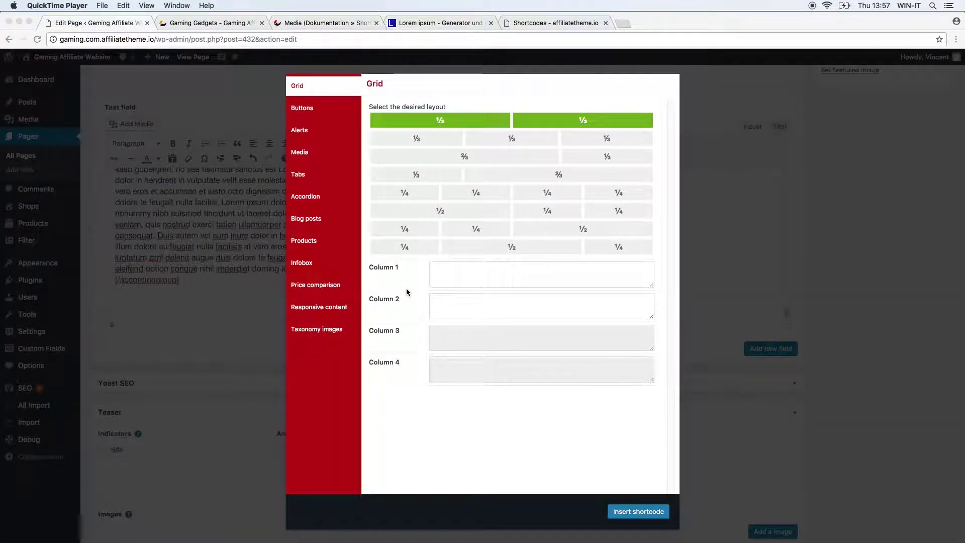
click(400, 286)
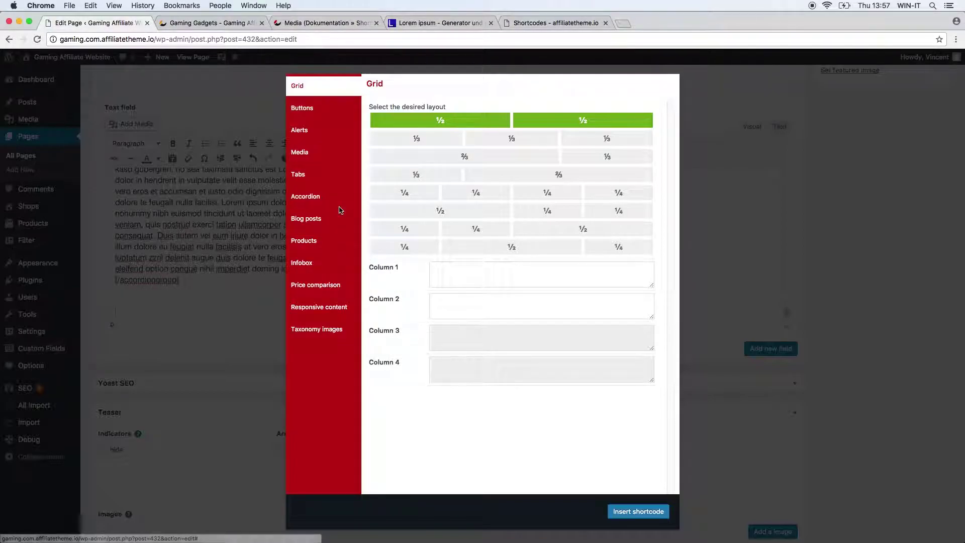
In the shortcode generator's blog posts form, set the number of posts to 10, sorted by Date in Descending order
click(316, 223)
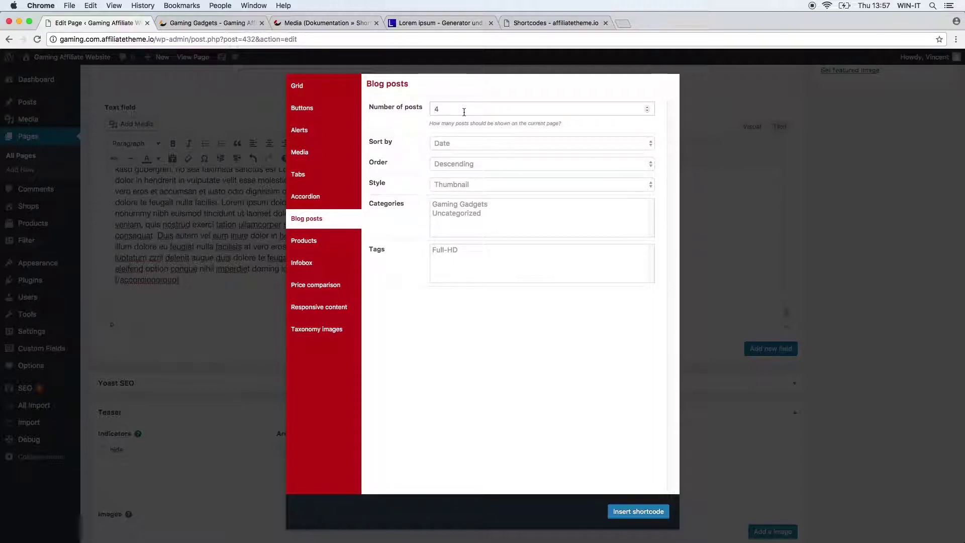
key(Delete)
text(10)
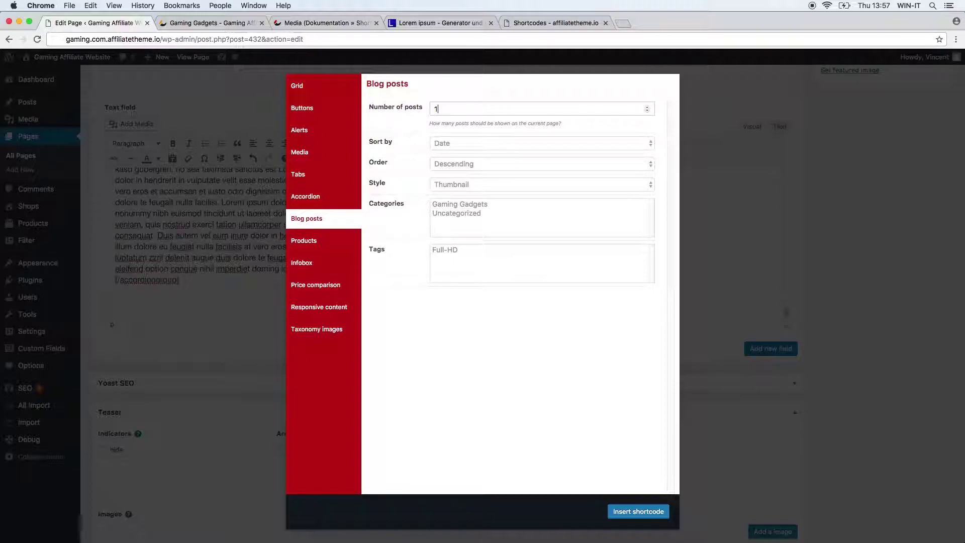
click(479, 143)
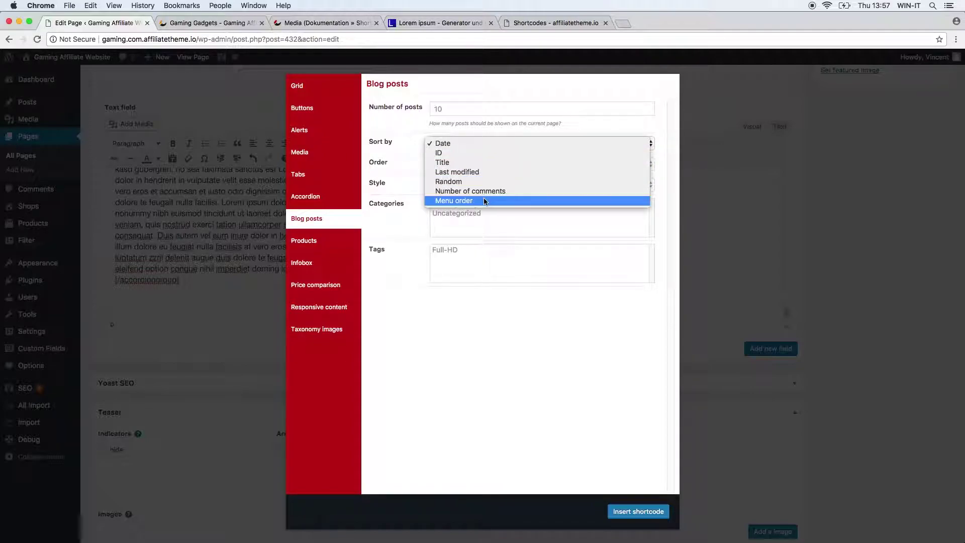
click(475, 143)
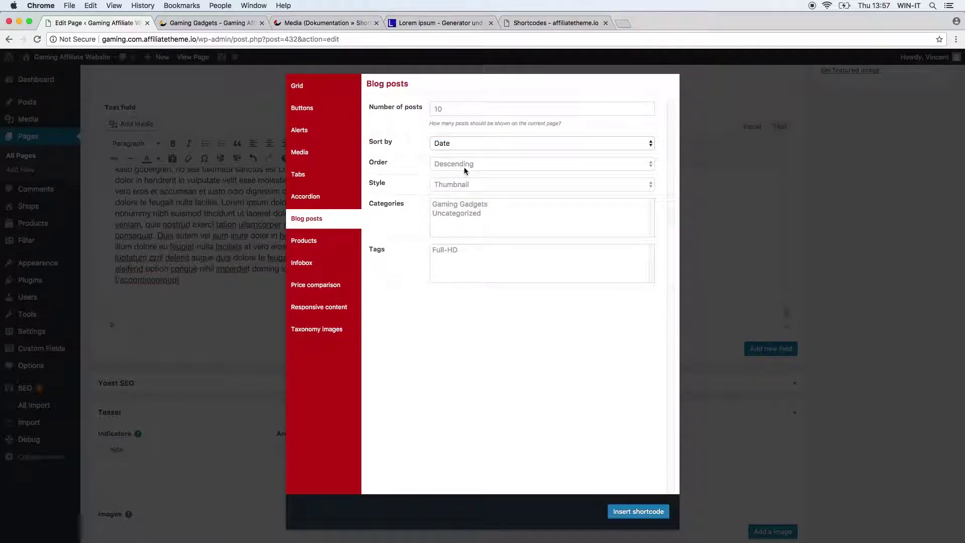
click(463, 166)
click(463, 166)
Set the blog posts style to Grid and insert the shortcode into the text field
click(460, 186)
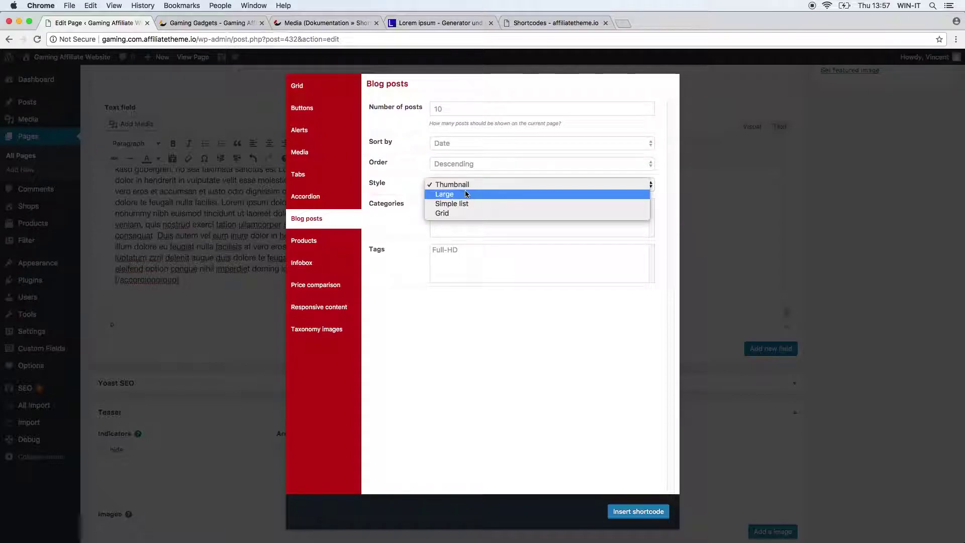
click(464, 212)
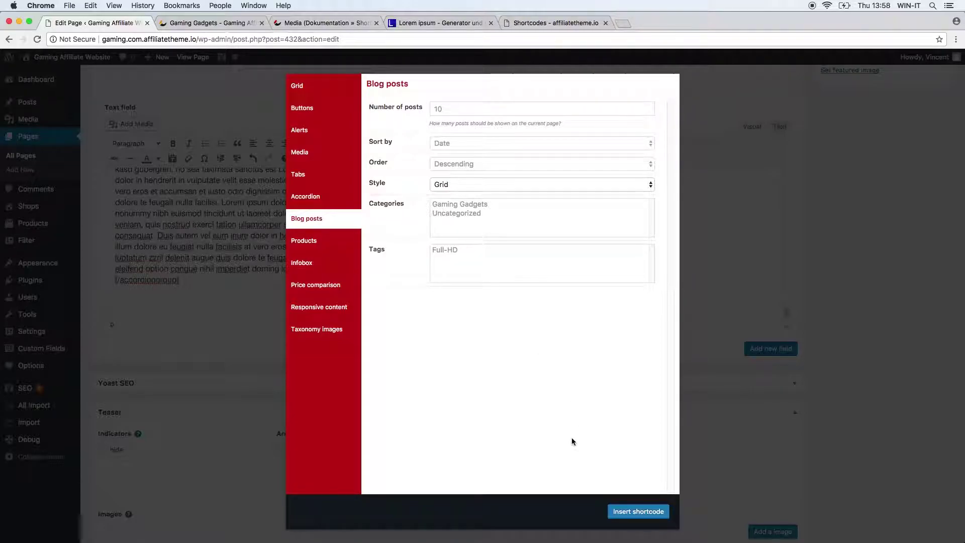
click(639, 514)
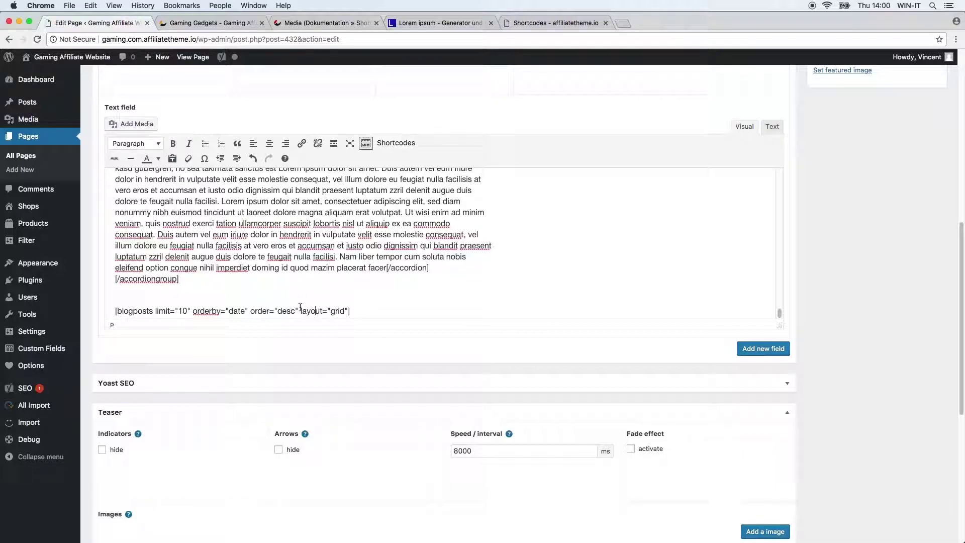
Update the page and reload the live Gaming Gadgets page to check the blog post grid below the accordion
scroll(944, 257, up, 1)
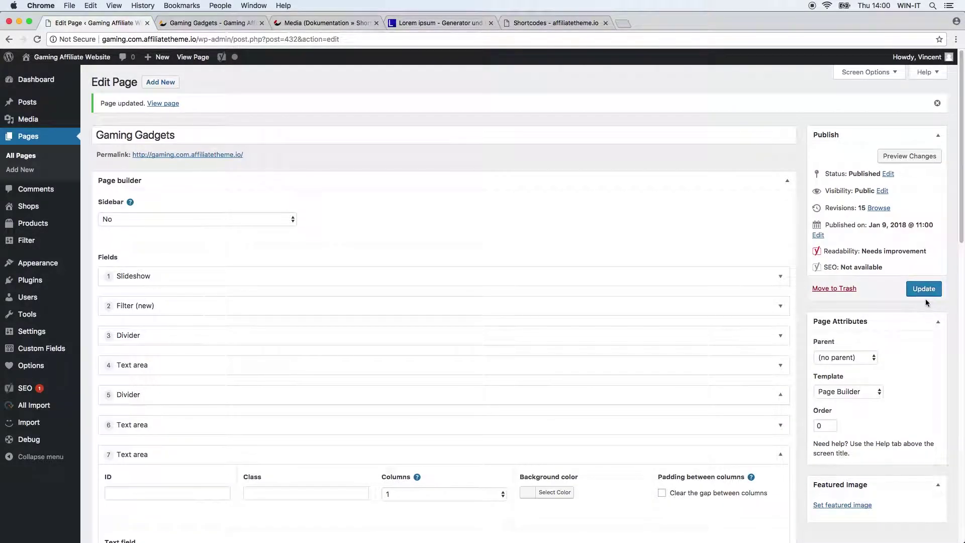
click(924, 290)
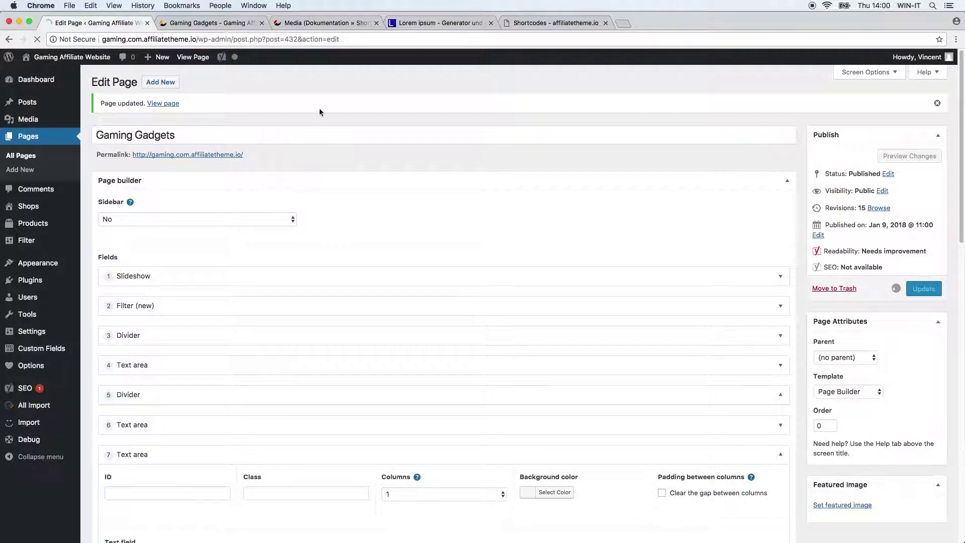
click(211, 23)
click(37, 38)
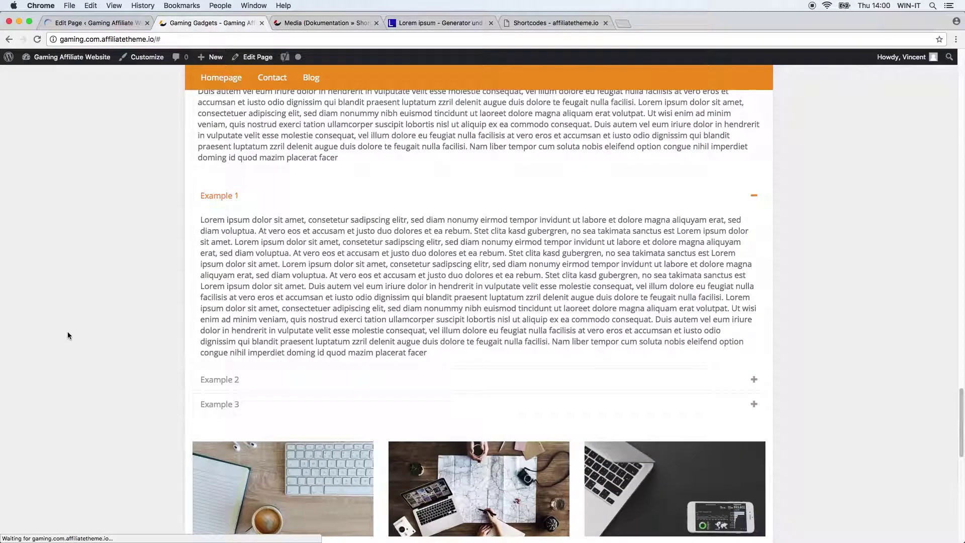
scroll(95, 382, down, 5)
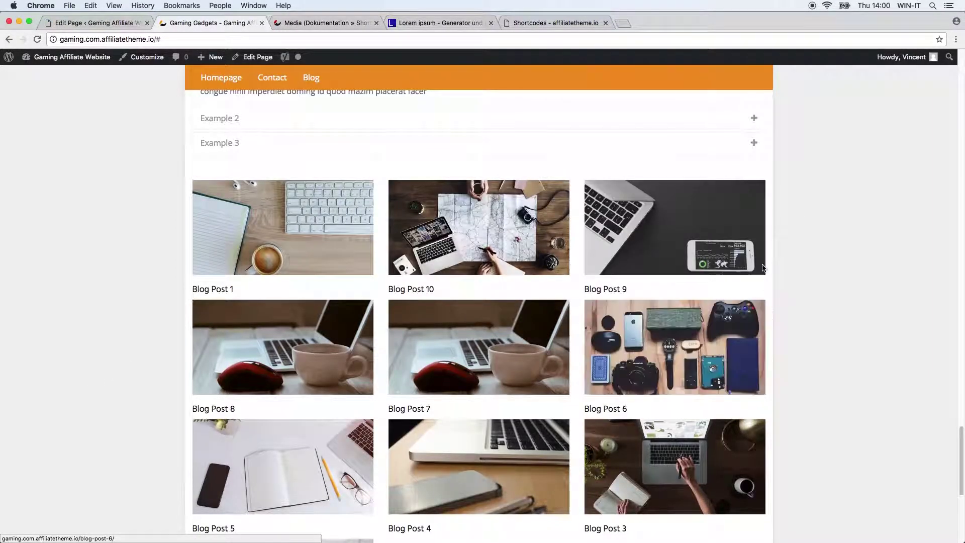
Open Blog Post 1 from the grid, go back, and compare the grid with the thumbnail-style posts under Latest News on Gaming Gadgets
click(341, 249)
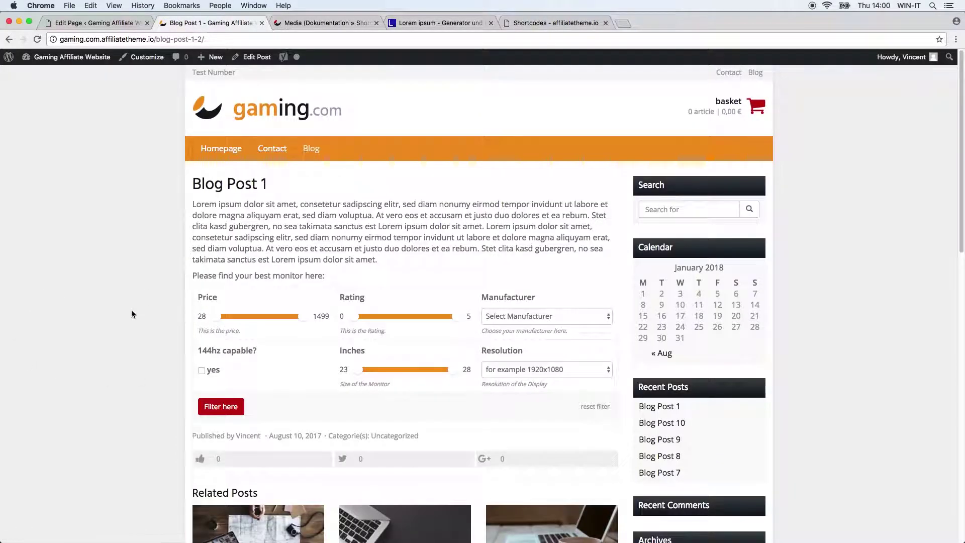
click(9, 39)
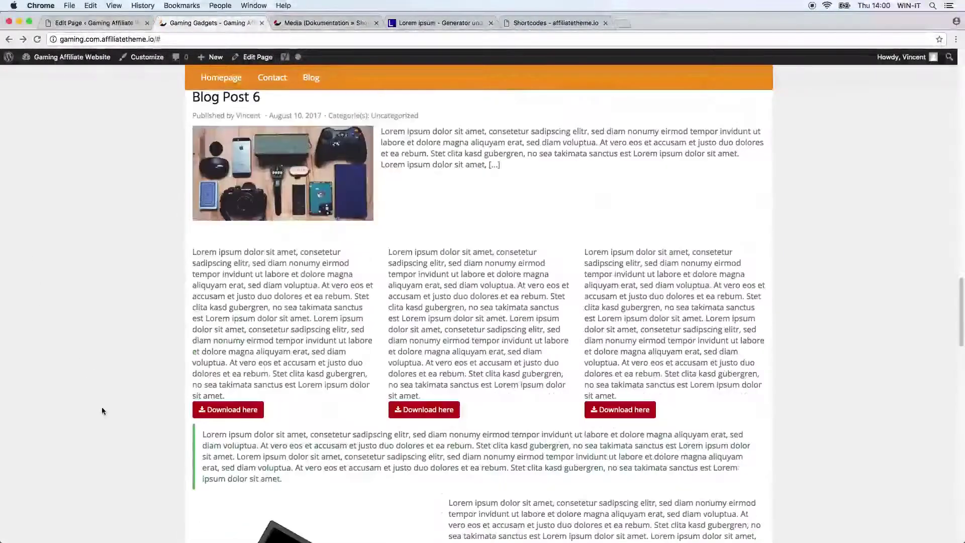
scroll(102, 411, up, 15)
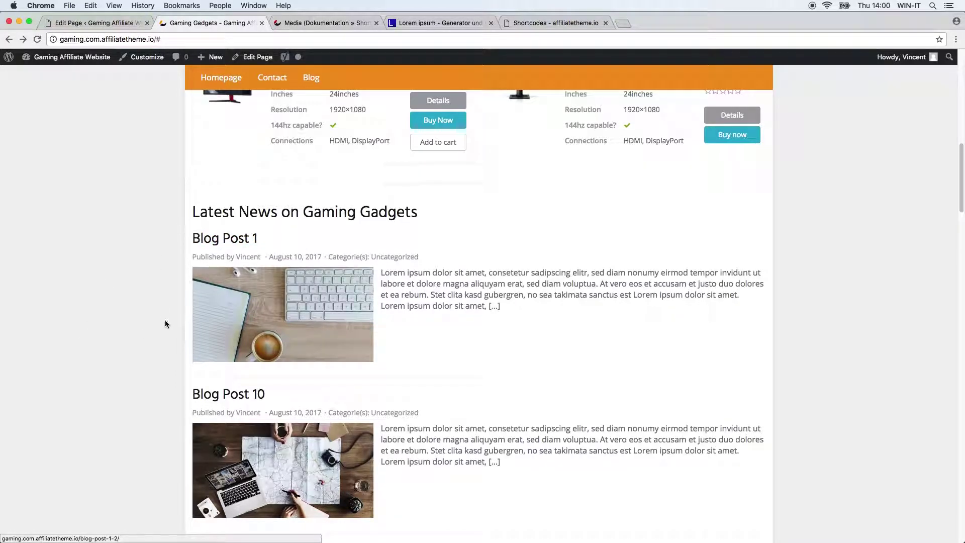
scroll(160, 358, down, 3)
scroll(157, 360, down, 12)
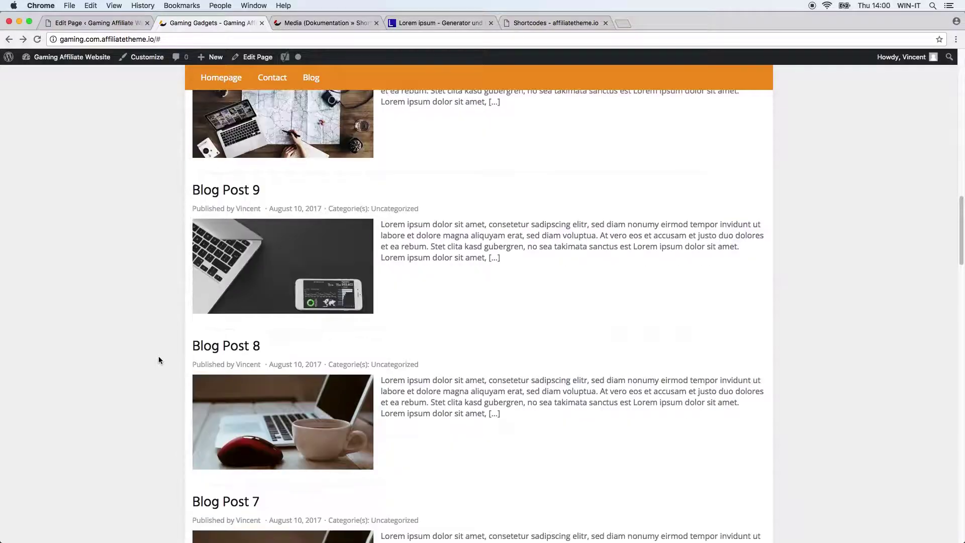
scroll(159, 359, down, 2)
scroll(158, 361, up, 4)
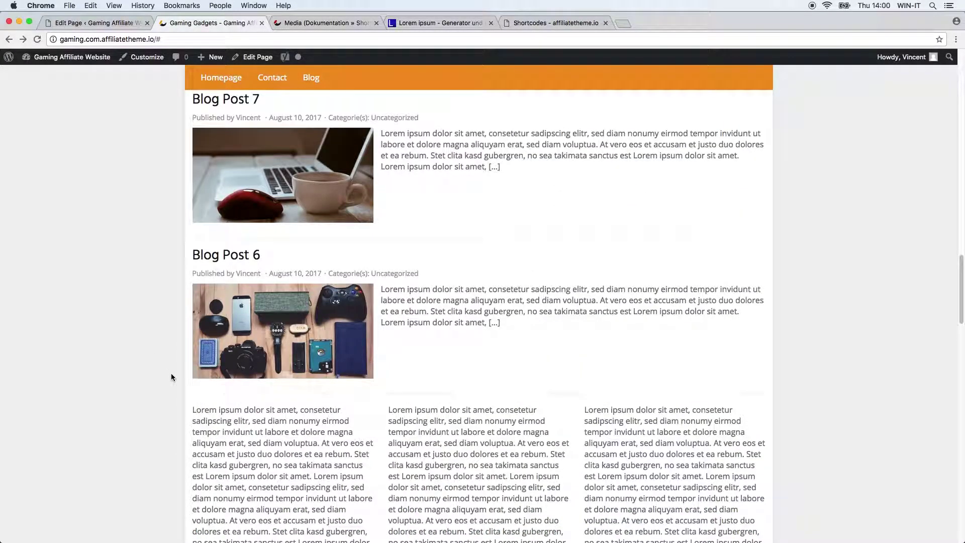
scroll(164, 380, down, 8)
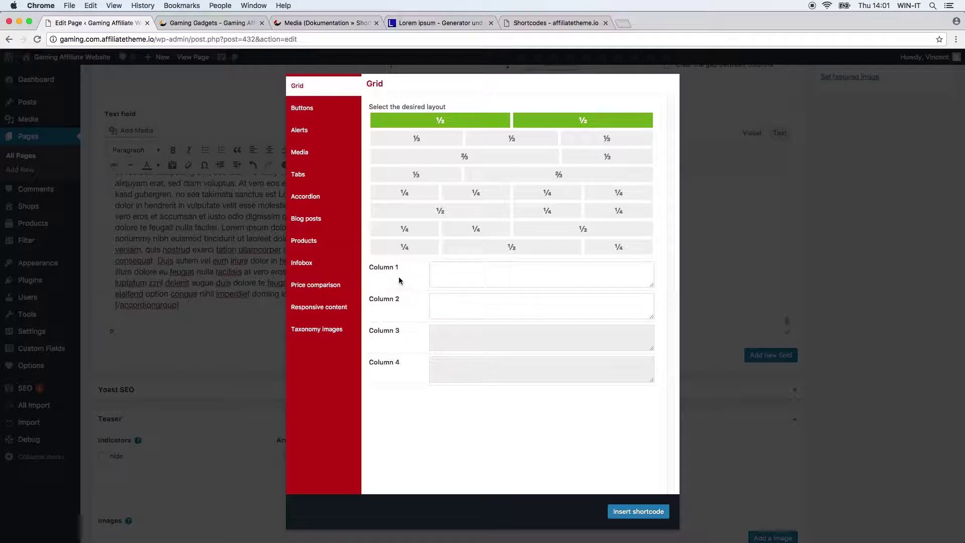
In the page editor's shortcode generator, set the products form to 10 products sorted by Rating in Descending order
click(341, 245)
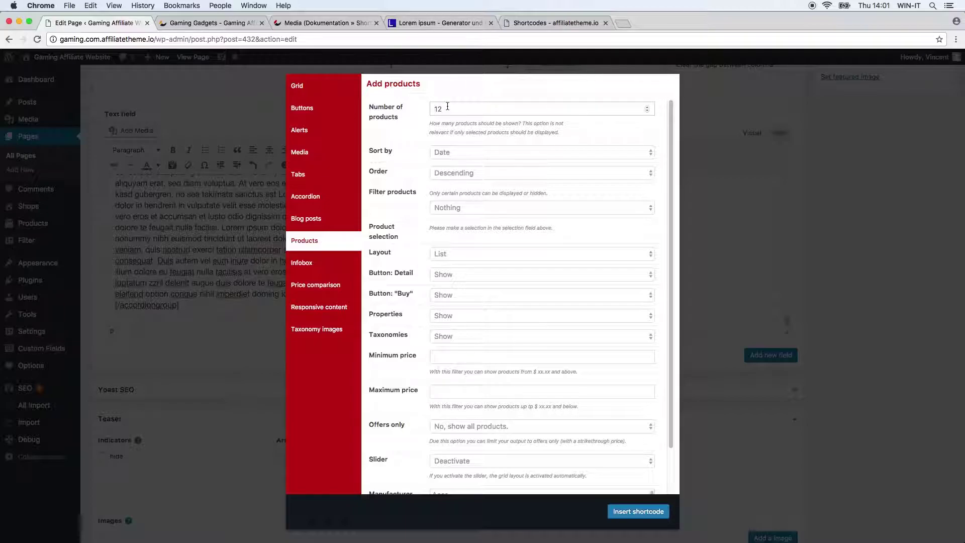
key(BackSpace)
text(0)
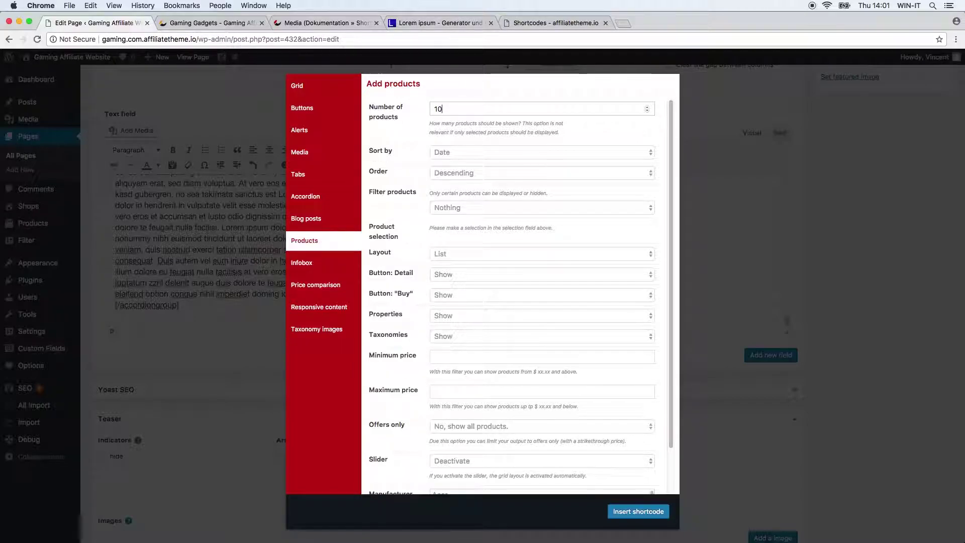
click(477, 153)
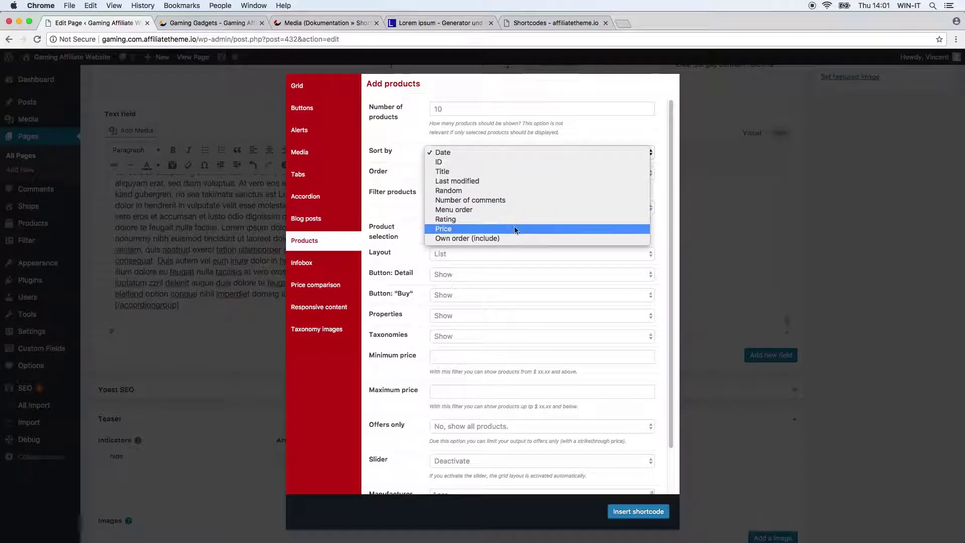
click(472, 221)
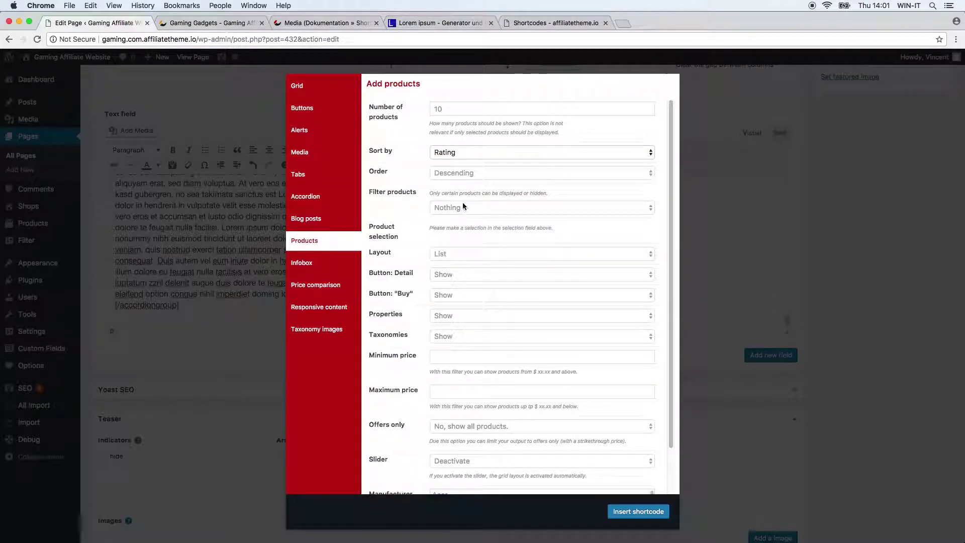
click(464, 172)
click(464, 173)
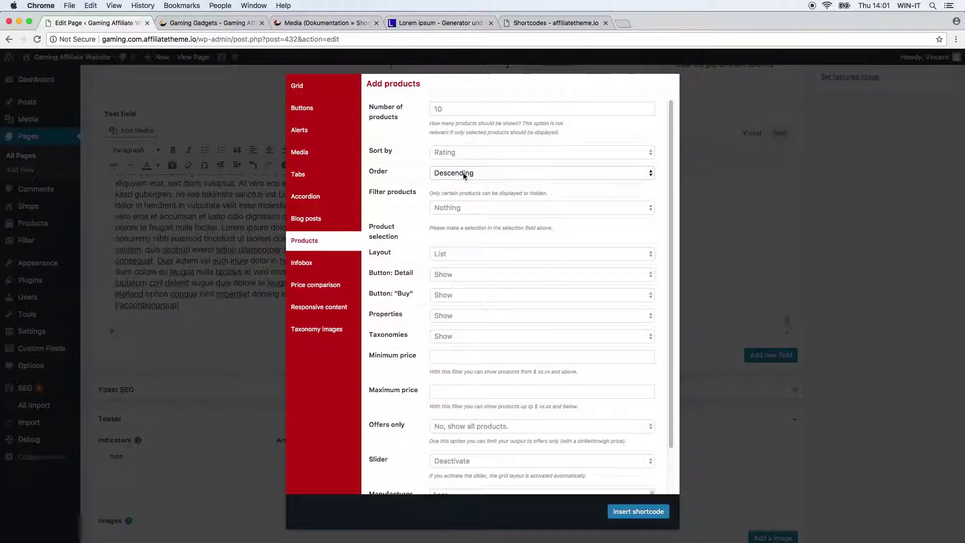
Filter by Display product selection and add Samsung U28E590D, Samsung LC24F396FHUXEN, HKC G27 - NB27C2 and BenQ ZOWIE XL2411
click(461, 207)
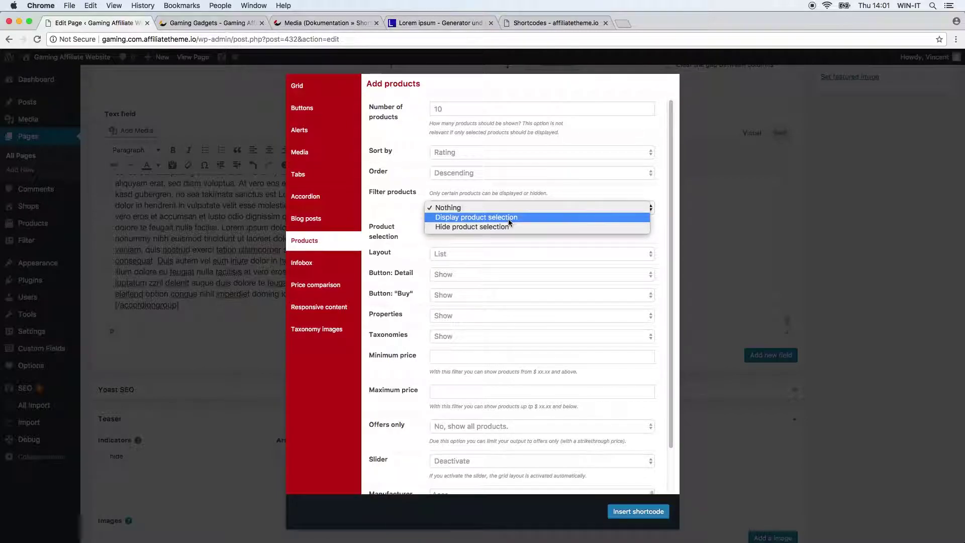
key(Escape)
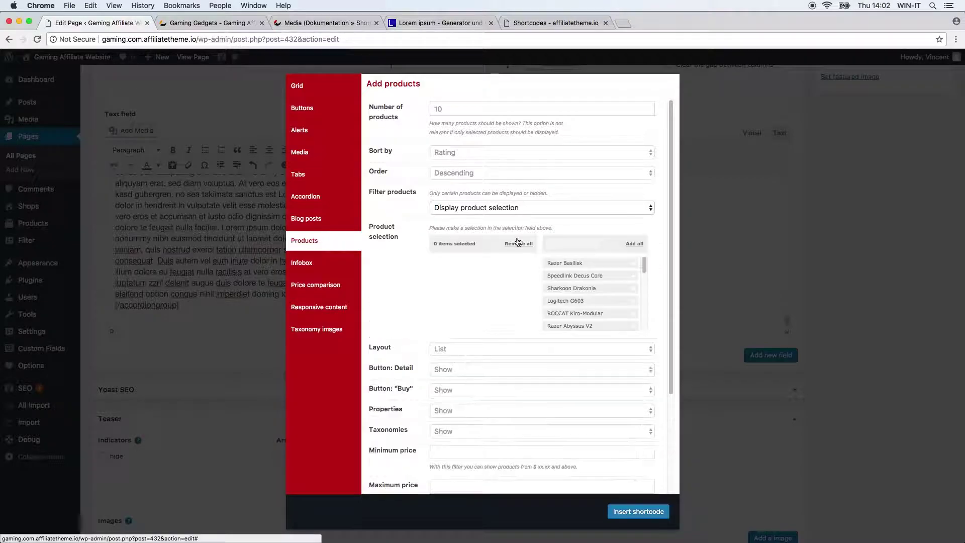
click(590, 246)
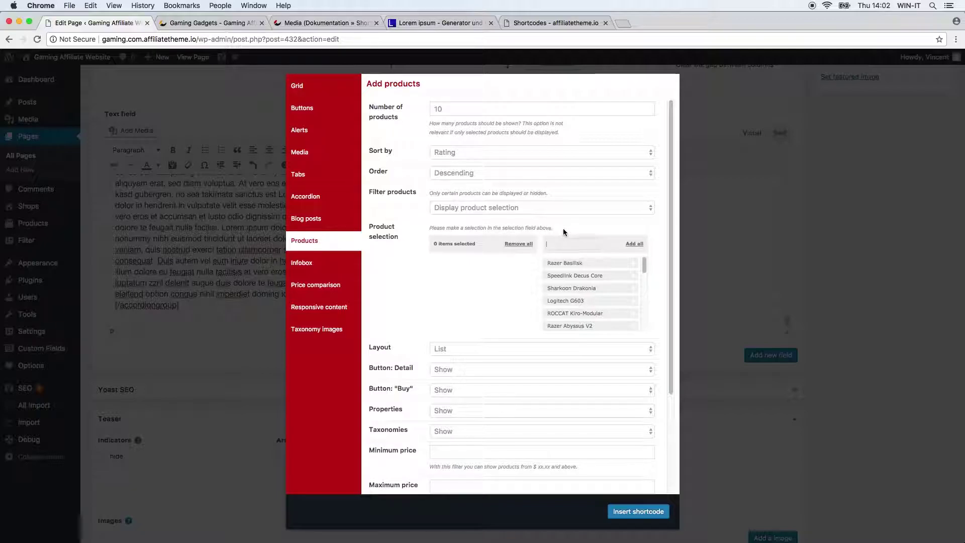
drag(644, 262, 647, 297)
click(635, 299)
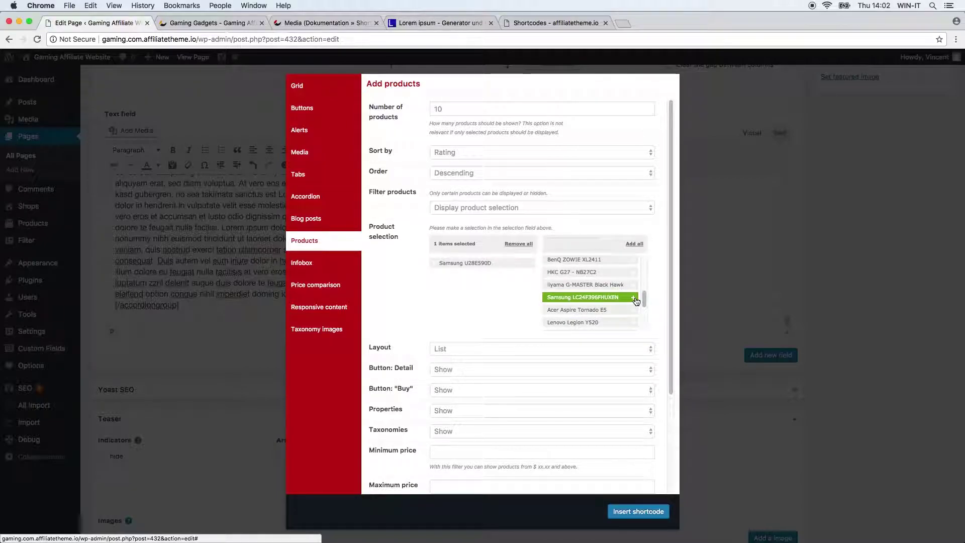
click(635, 299)
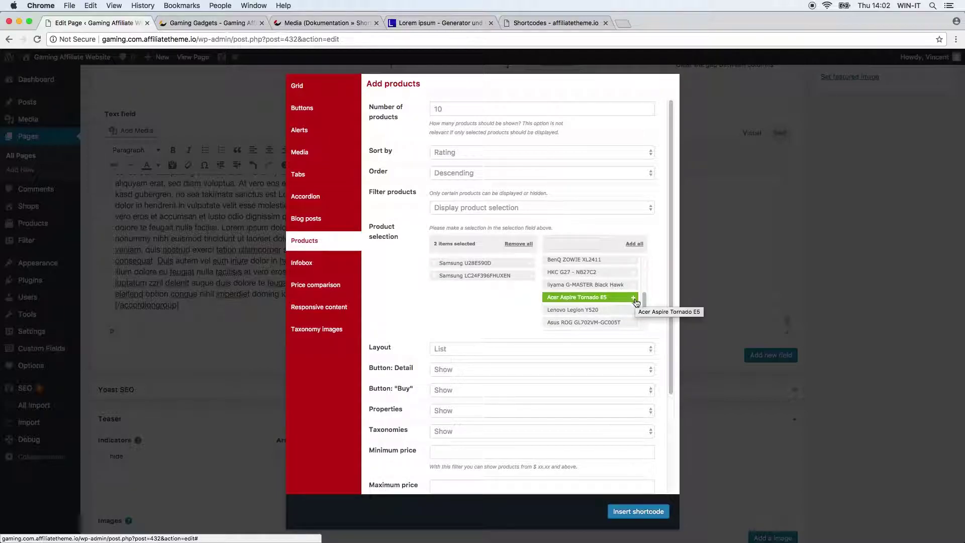
click(634, 273)
drag(645, 303, 645, 315)
click(633, 279)
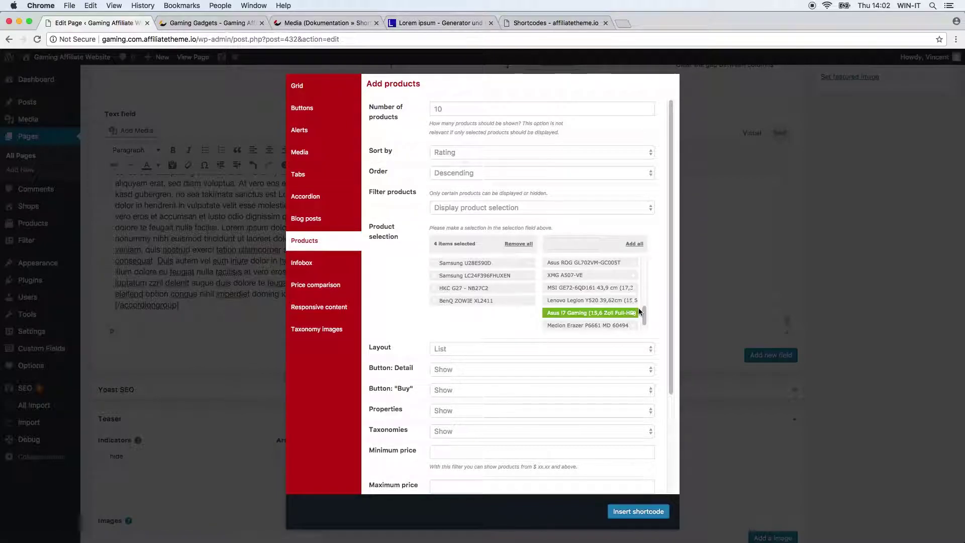
drag(642, 312, 644, 288)
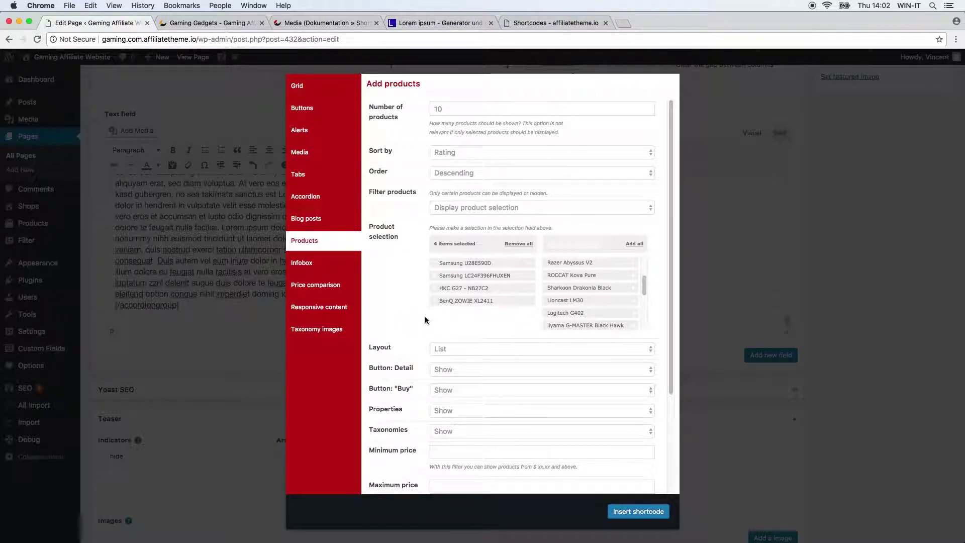
Review the product layout options and view the Produkte (Grid) overview page on the affiliatetheme.io demo site
scroll(415, 312, down, 1)
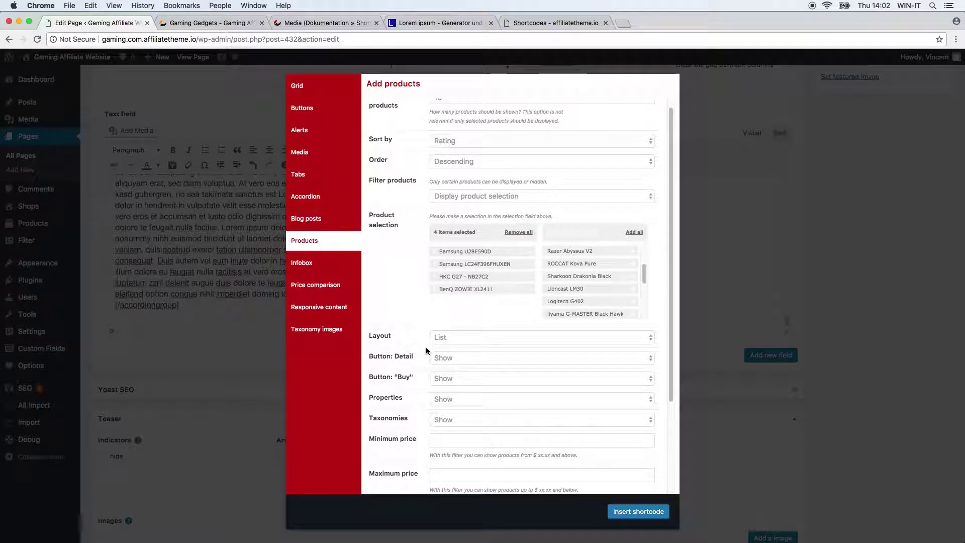
click(478, 338)
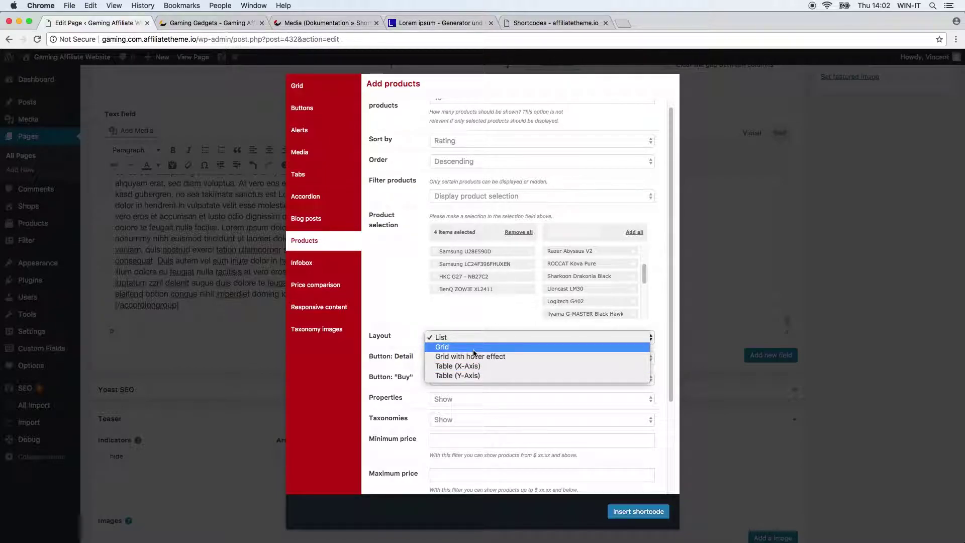
click(420, 340)
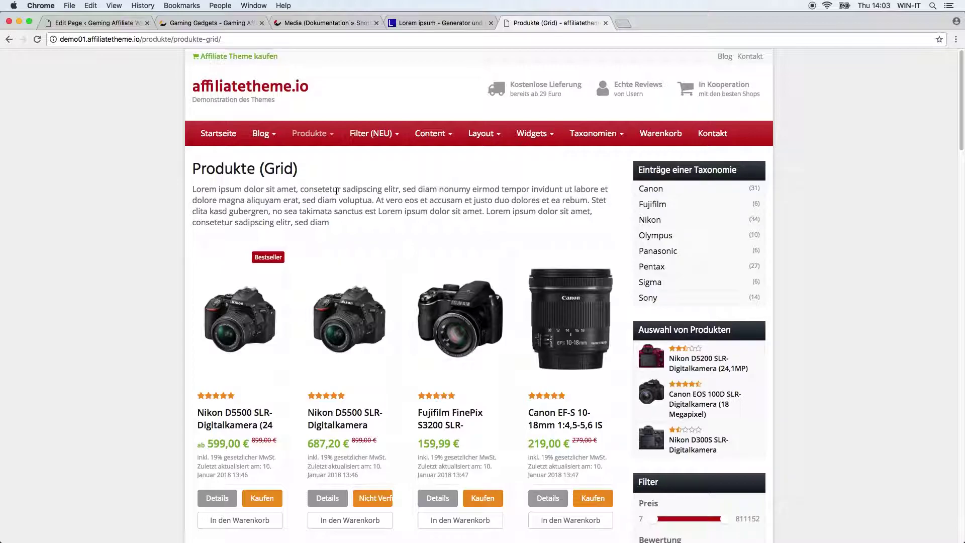
mouse_move(322, 133)
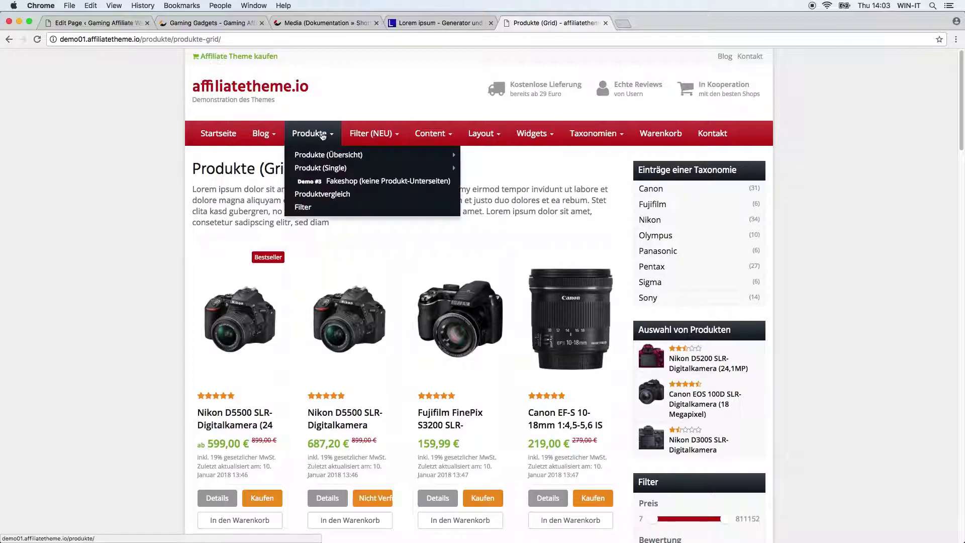
mouse_move(332, 156)
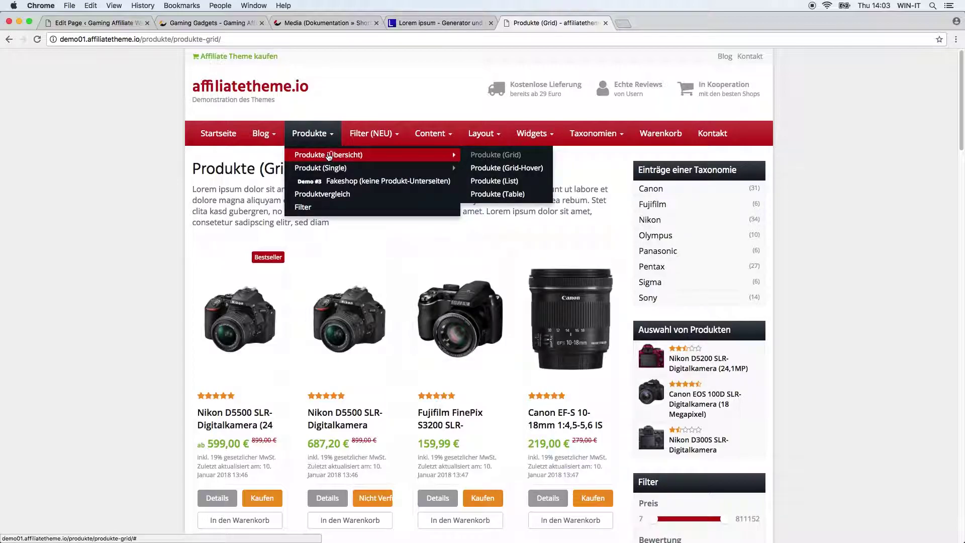
click(501, 156)
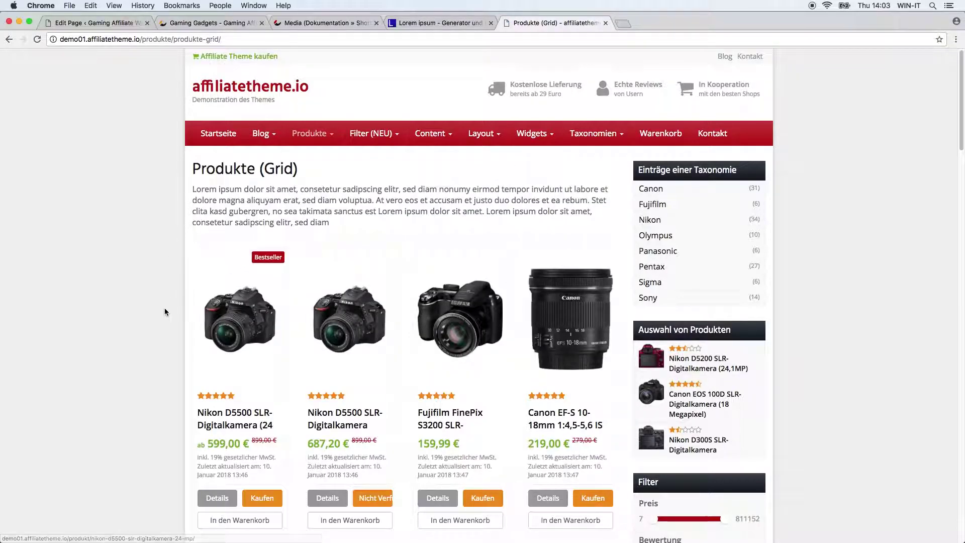
Examine the product cards and the Canon rating example on the Produkte (Grid) demo page
scroll(169, 329, down, 3)
scroll(170, 322, down, 5)
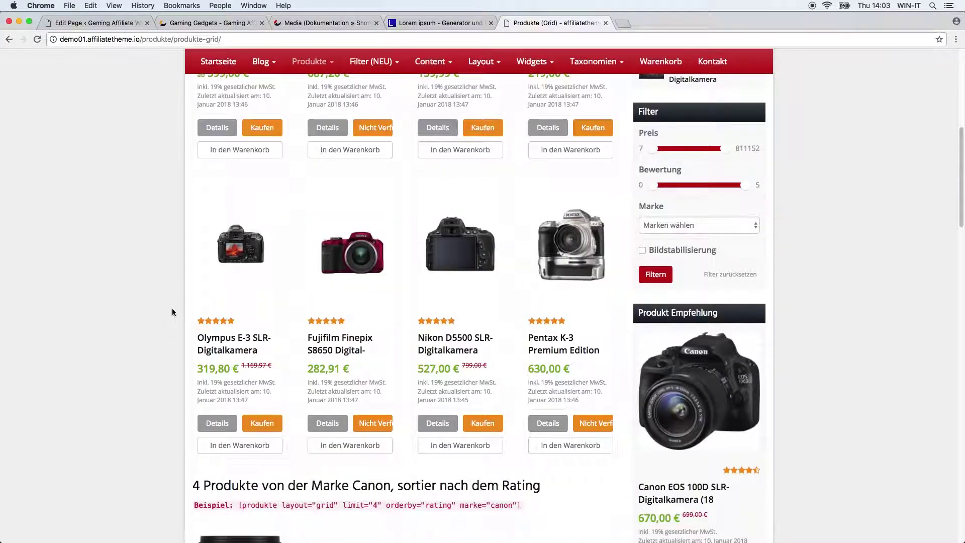
scroll(173, 334, down, 2)
scroll(172, 334, up, 5)
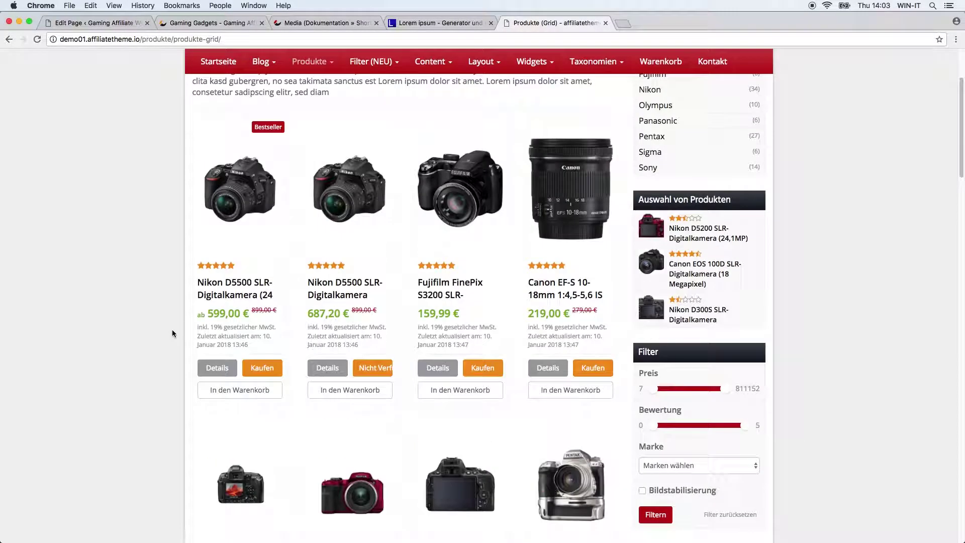
scroll(240, 249, up, 3)
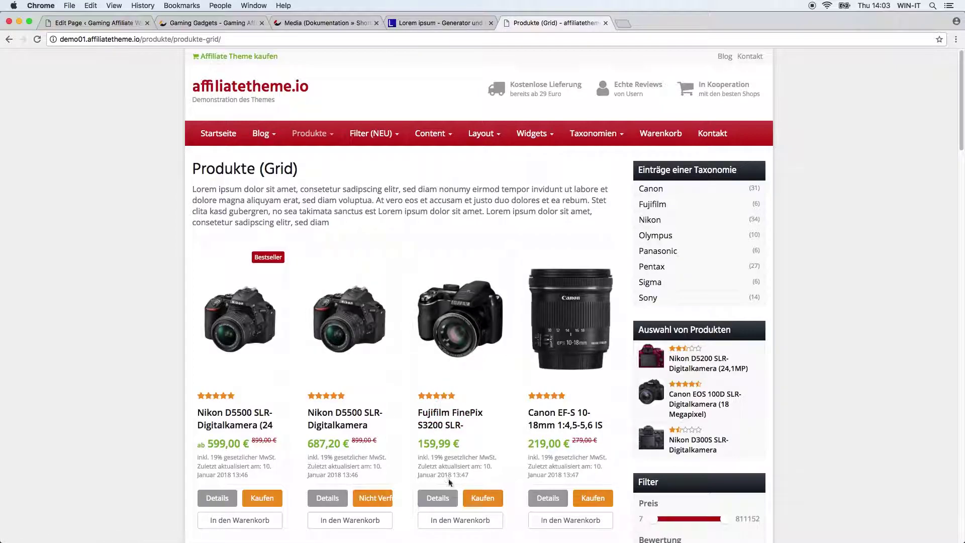
Open the Produkte (Grid-Hover) demo page and preview the hover details of the Fujifilm and Nikon camera cards
mouse_move(311, 133)
mouse_move(329, 156)
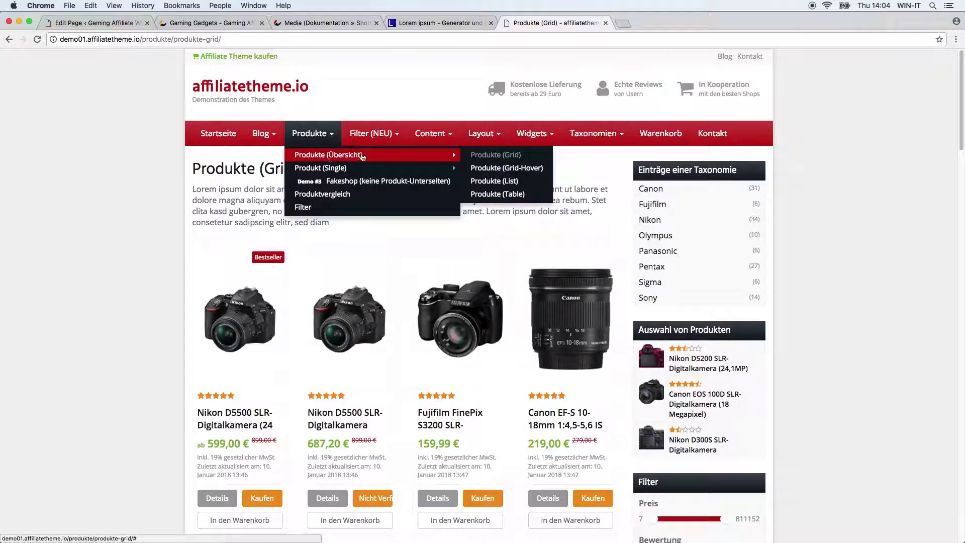
click(499, 171)
mouse_move(411, 293)
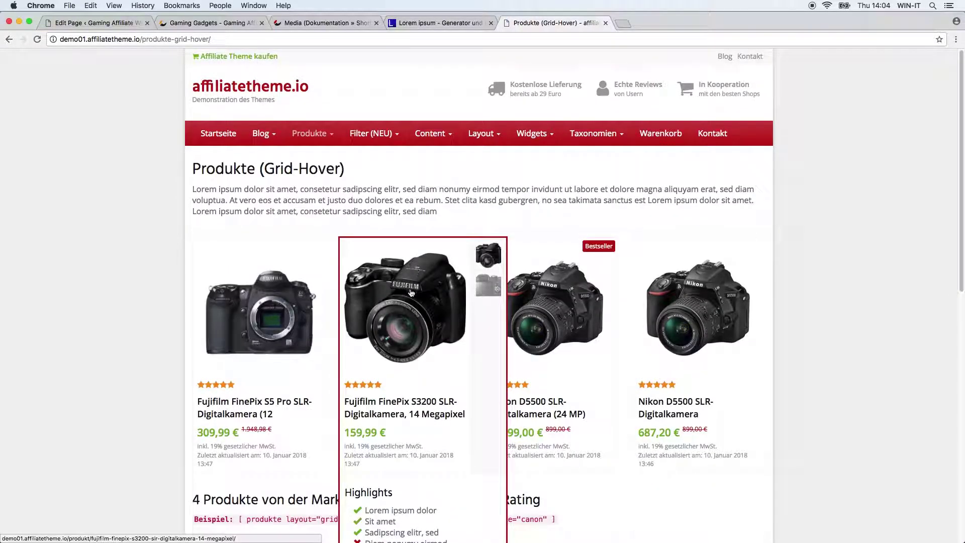
scroll(411, 293, down, 4)
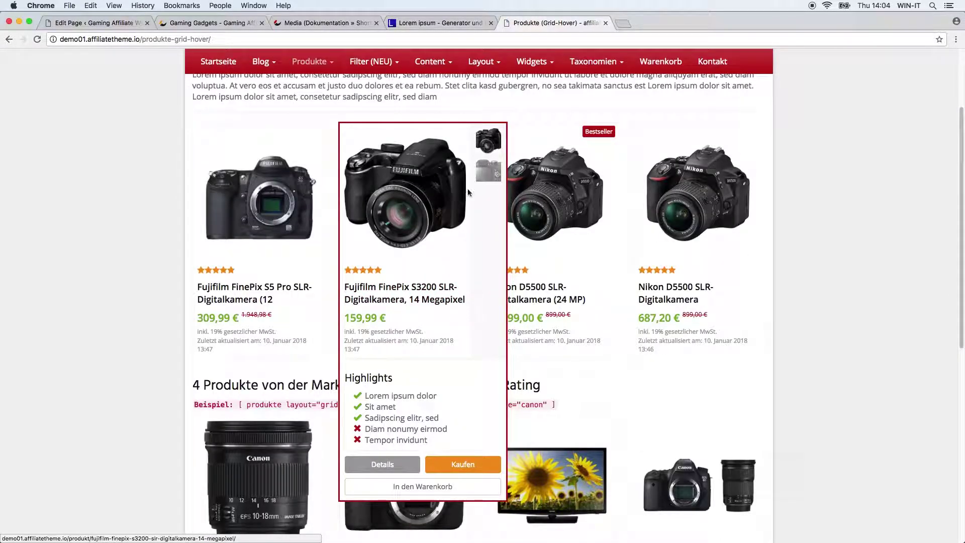
mouse_move(492, 169)
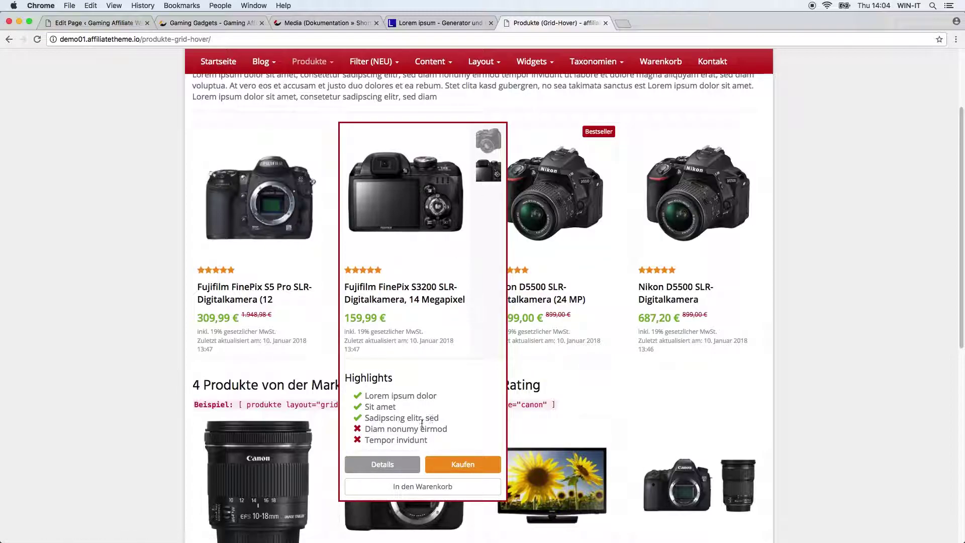
mouse_move(682, 210)
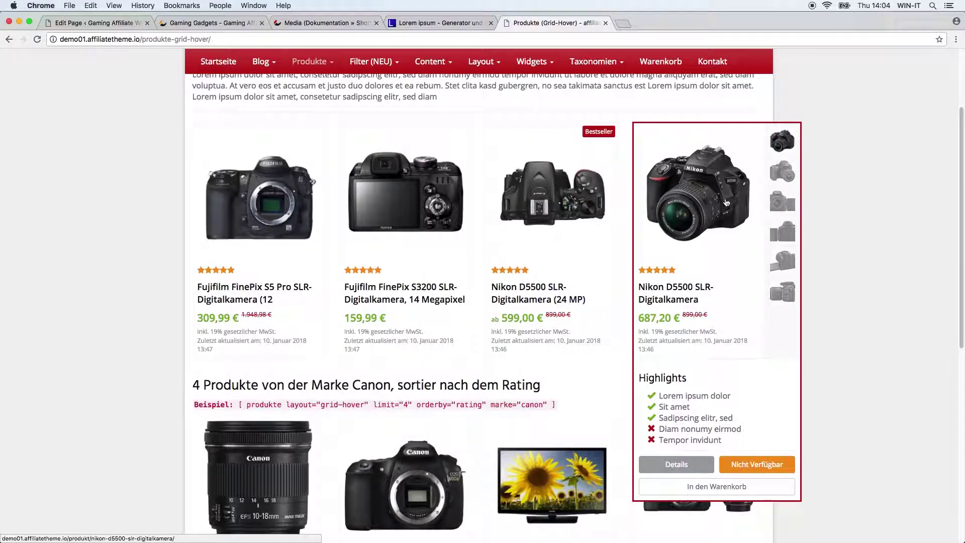
mouse_move(244, 194)
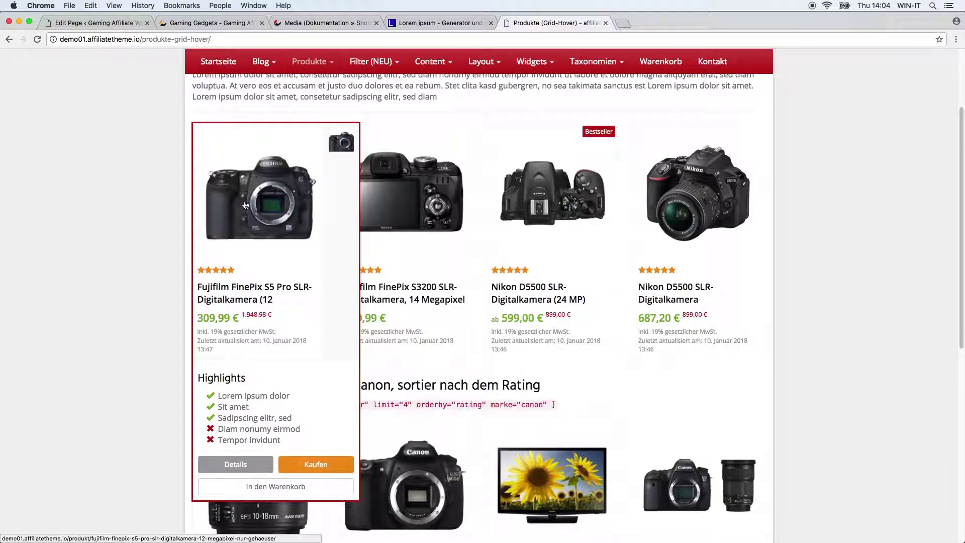
Open the Produkte (List) demo page and examine how products, properties and the 400 to 500 Euro example are listed
scroll(245, 195, up, 3)
mouse_move(309, 134)
mouse_move(352, 154)
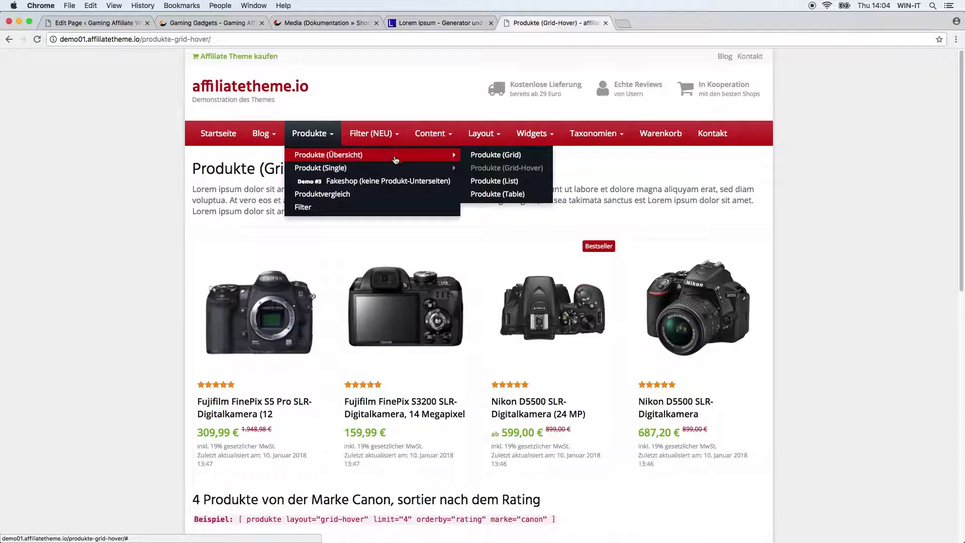
click(511, 185)
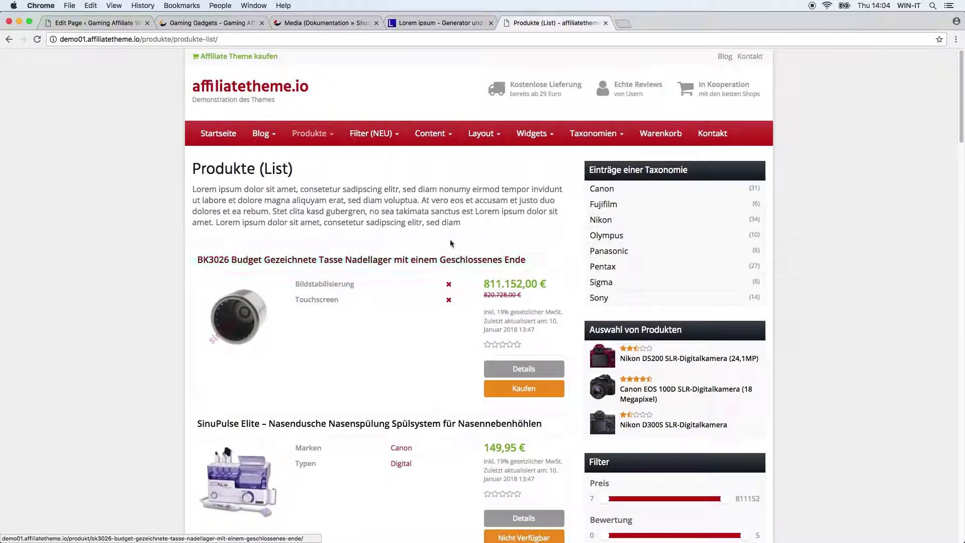
scroll(167, 262, down, 1)
scroll(169, 262, down, 10)
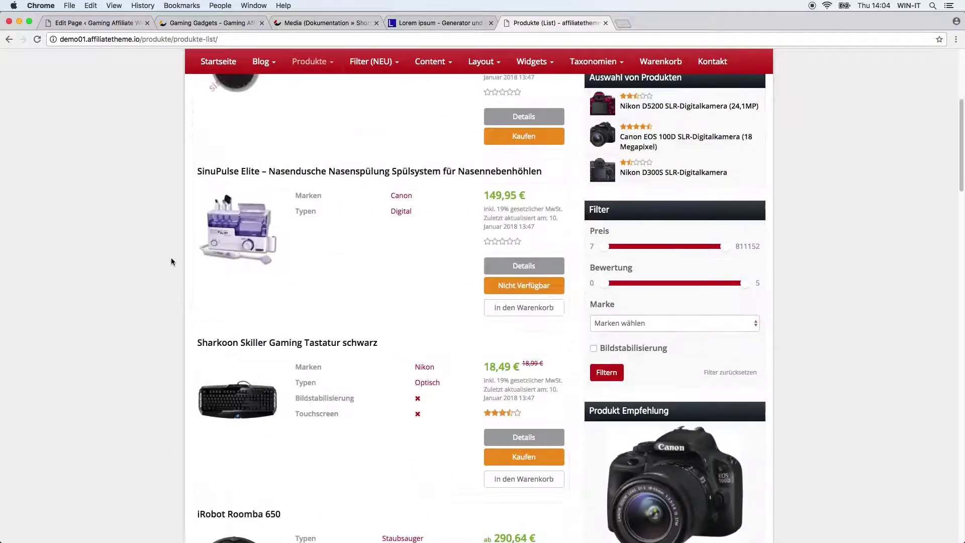
scroll(171, 266, down, 3)
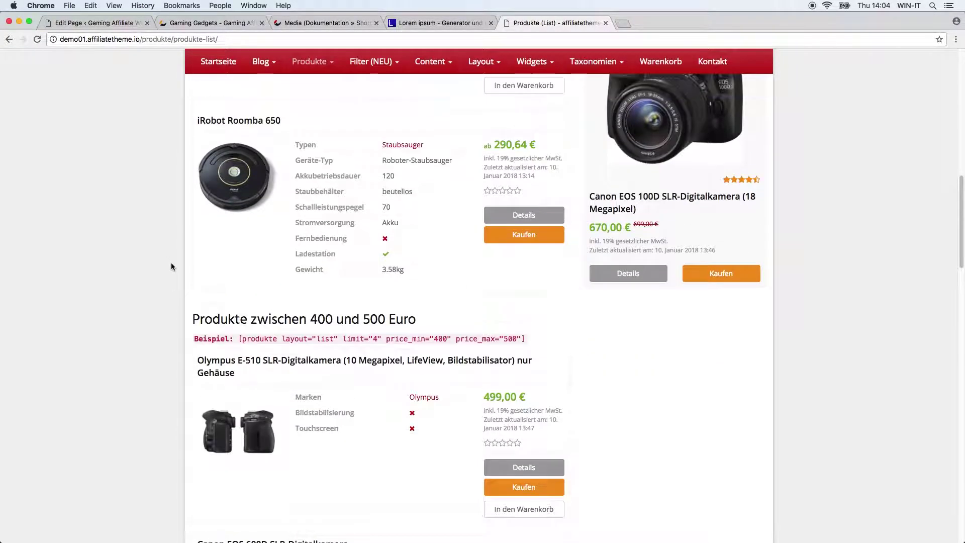
scroll(171, 266, up, 3)
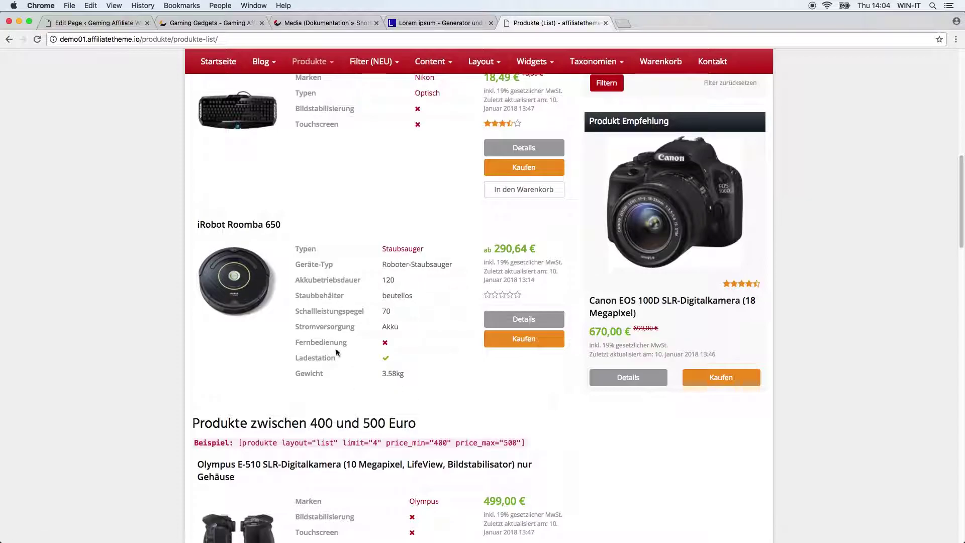
scroll(336, 352, up, 10)
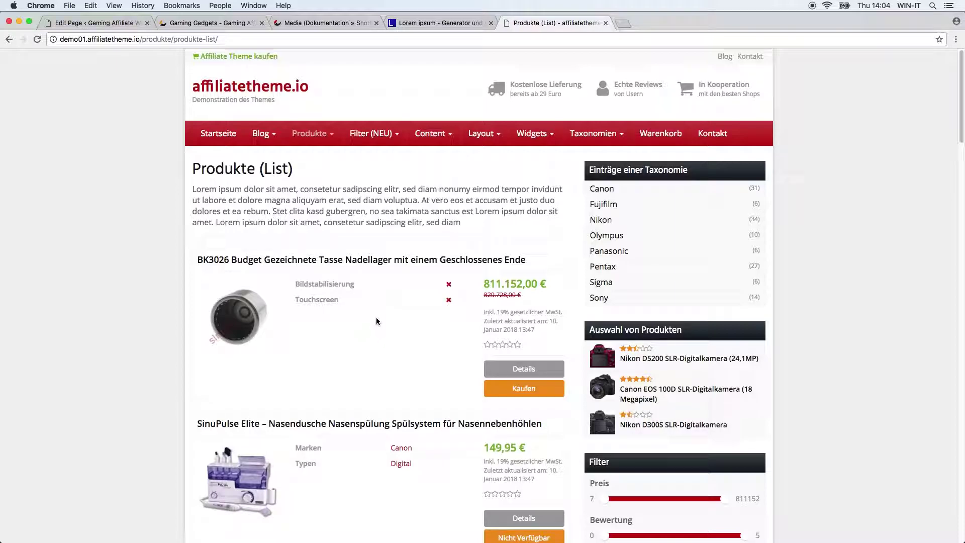
Open the Produkte (Table) demo page and compare the X-axis table with the Y-axis table
mouse_move(336, 143)
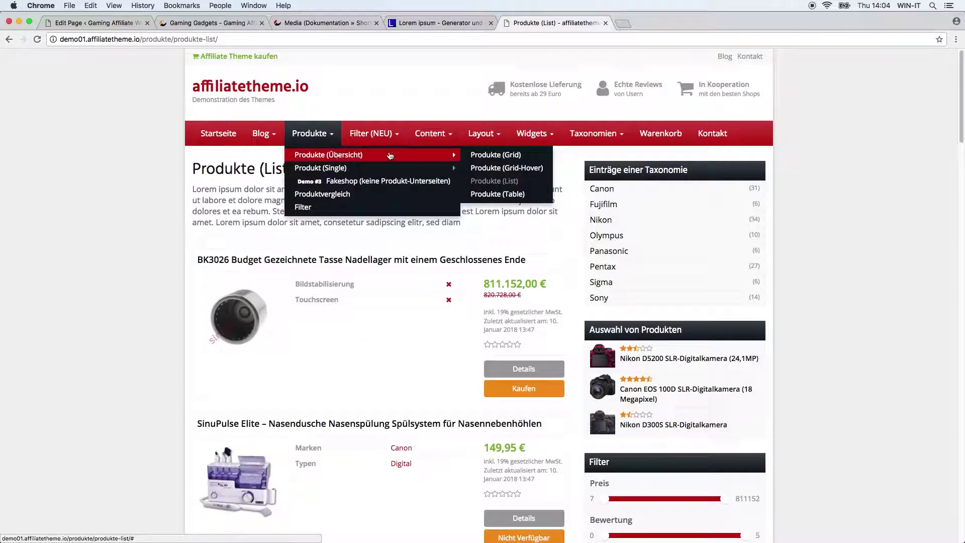
click(512, 196)
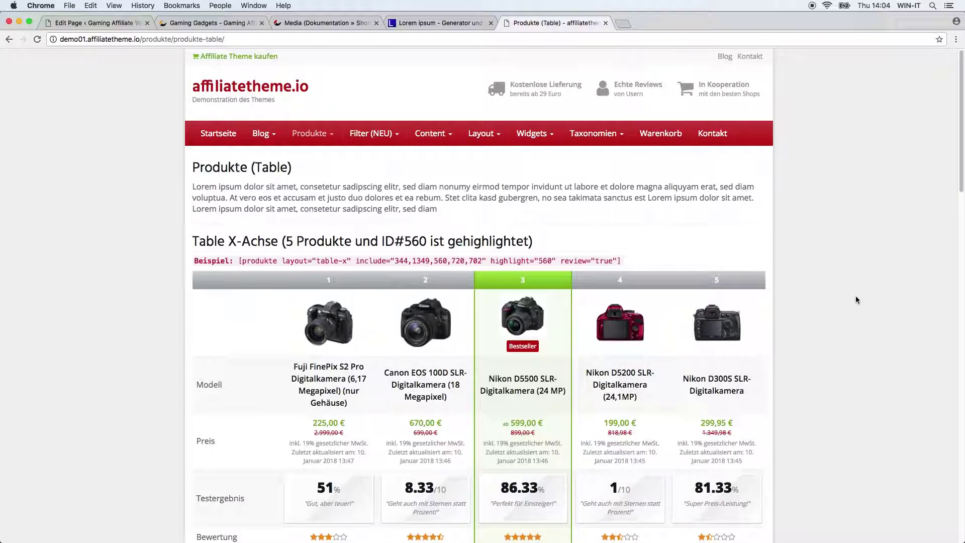
scroll(810, 405, down, 5)
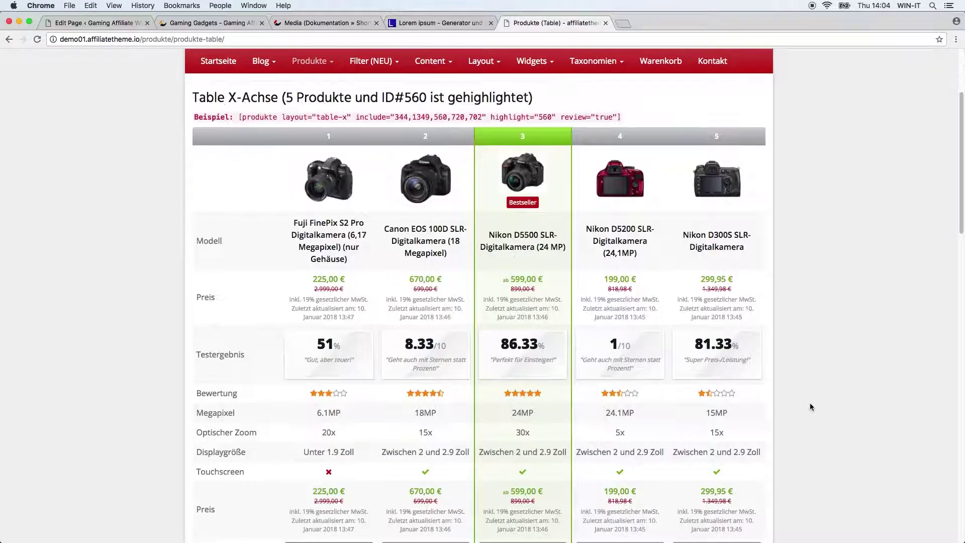
scroll(810, 402, down, 3)
scroll(806, 406, up, 5)
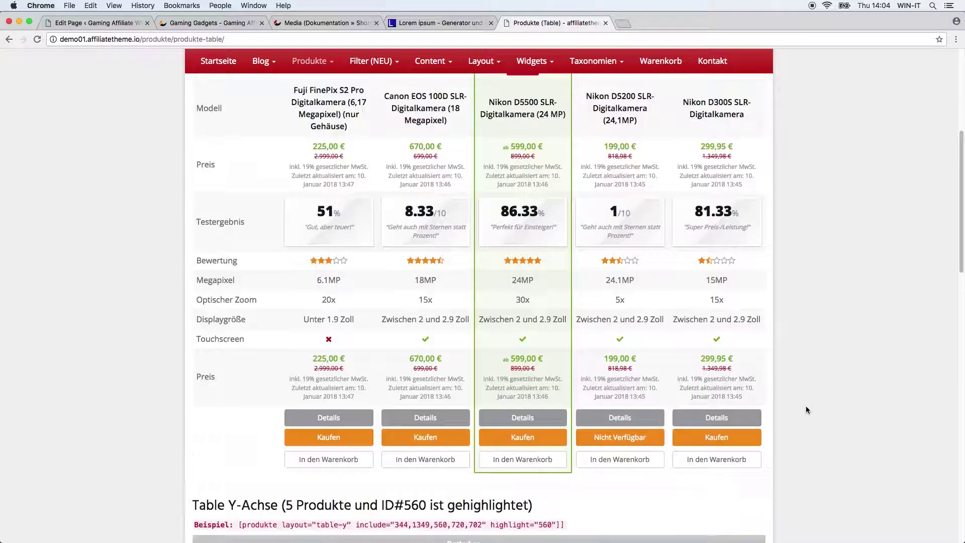
scroll(804, 406, down, 3)
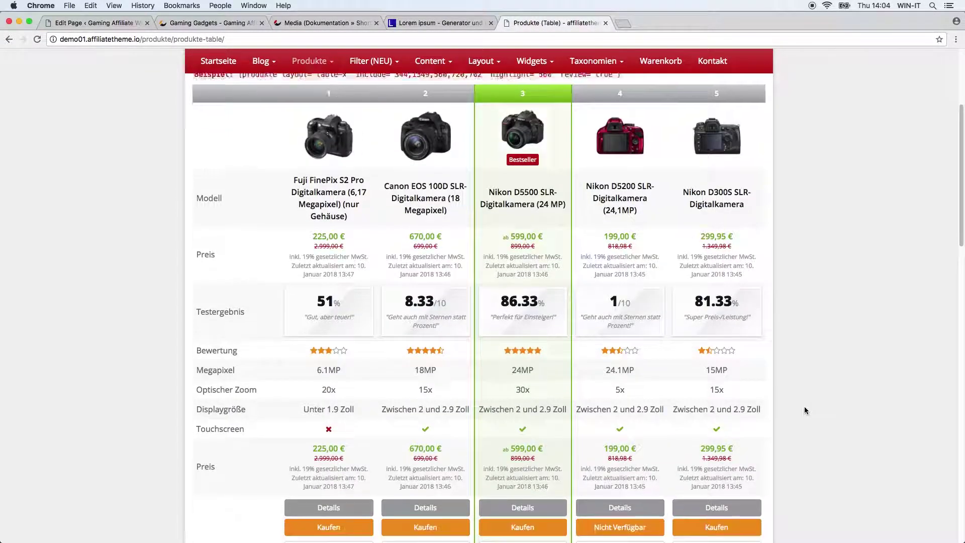
scroll(792, 406, up, 3)
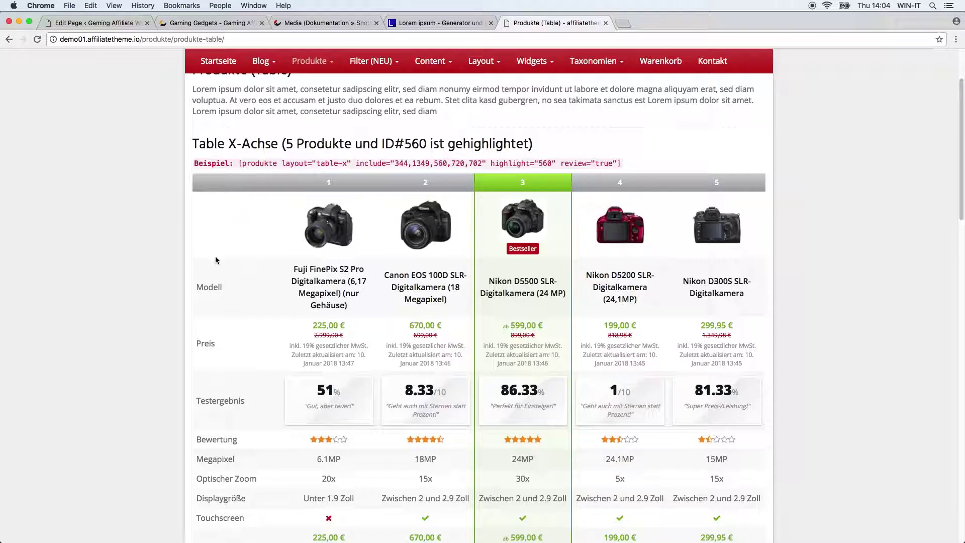
scroll(155, 312, down, 10)
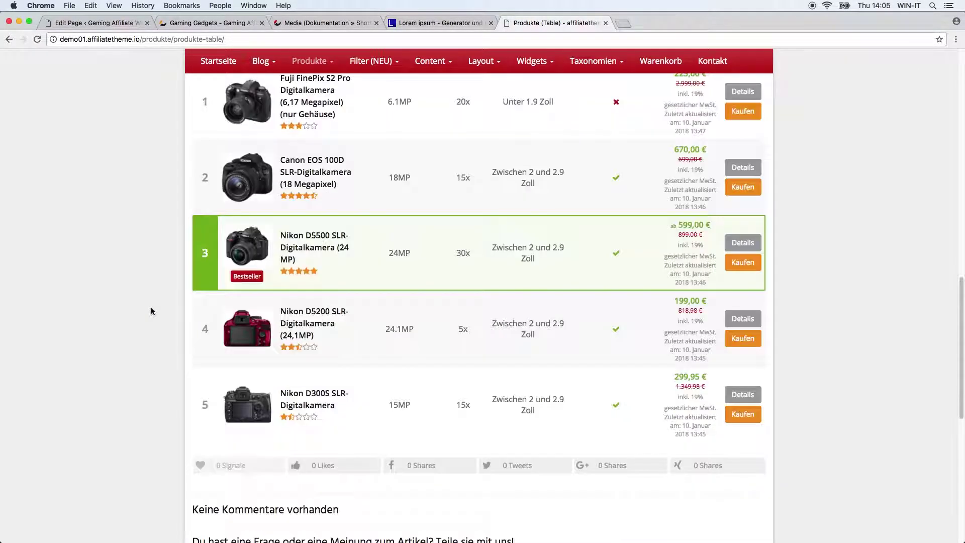
scroll(152, 304, up, 3)
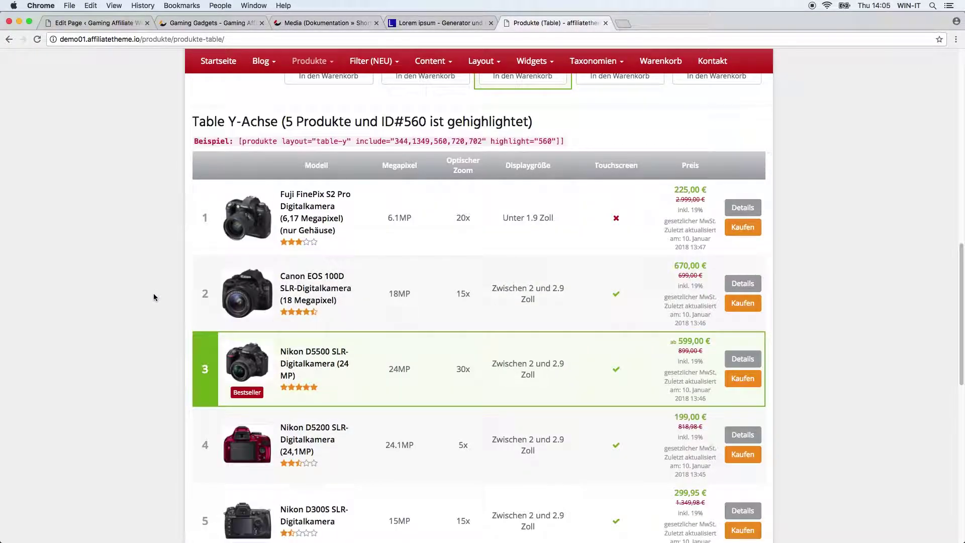
scroll(154, 297, up, 8)
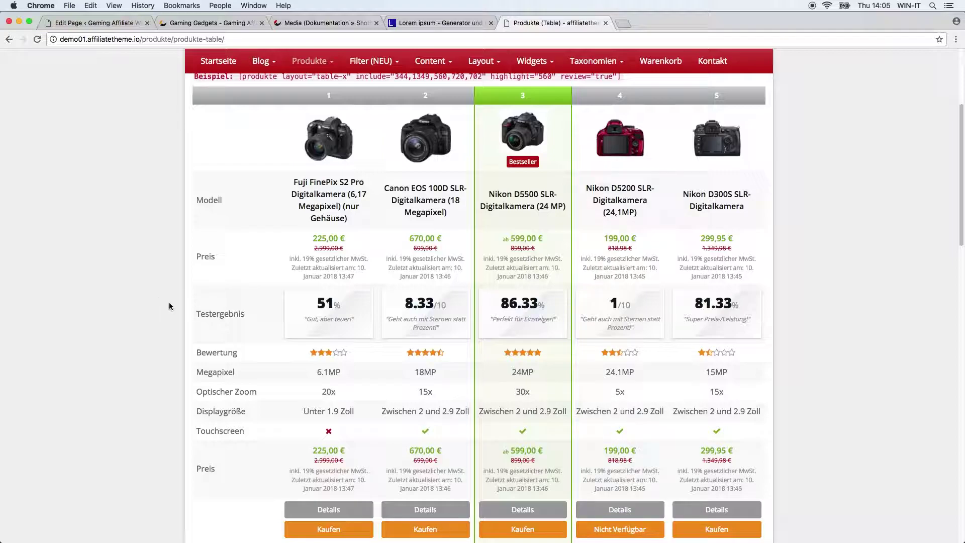
scroll(169, 306, up, 5)
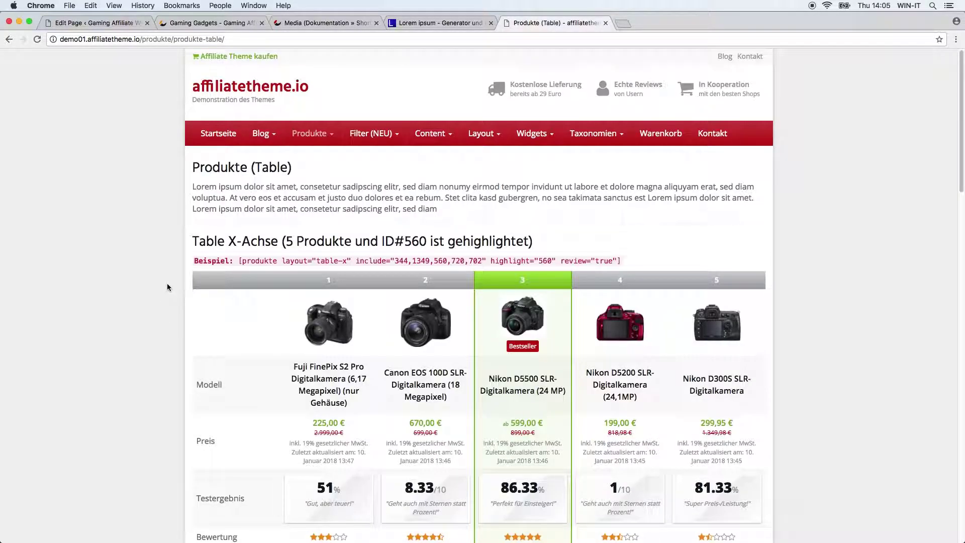
Reopen the Produkte (Table) demo page from the product overviews and review both table layouts again
mouse_move(312, 133)
mouse_move(342, 154)
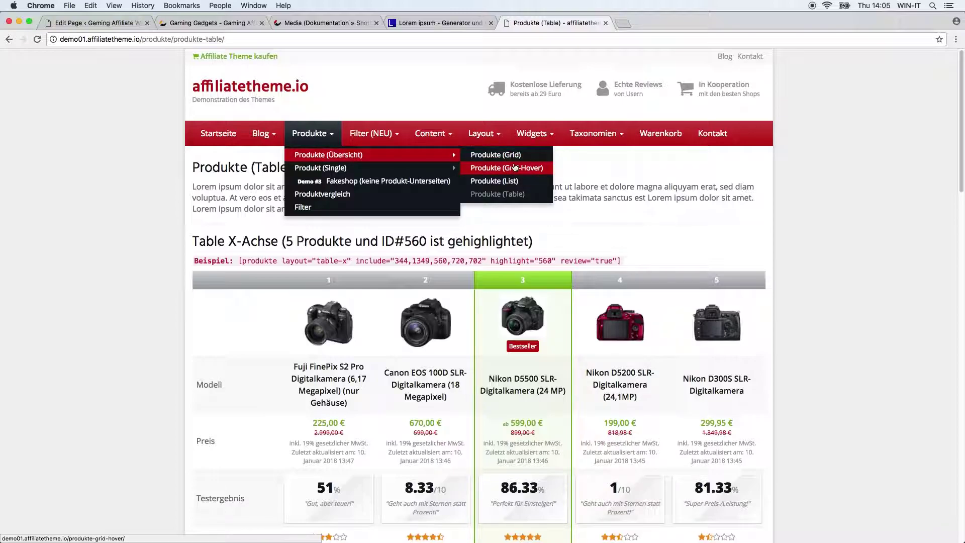
click(509, 197)
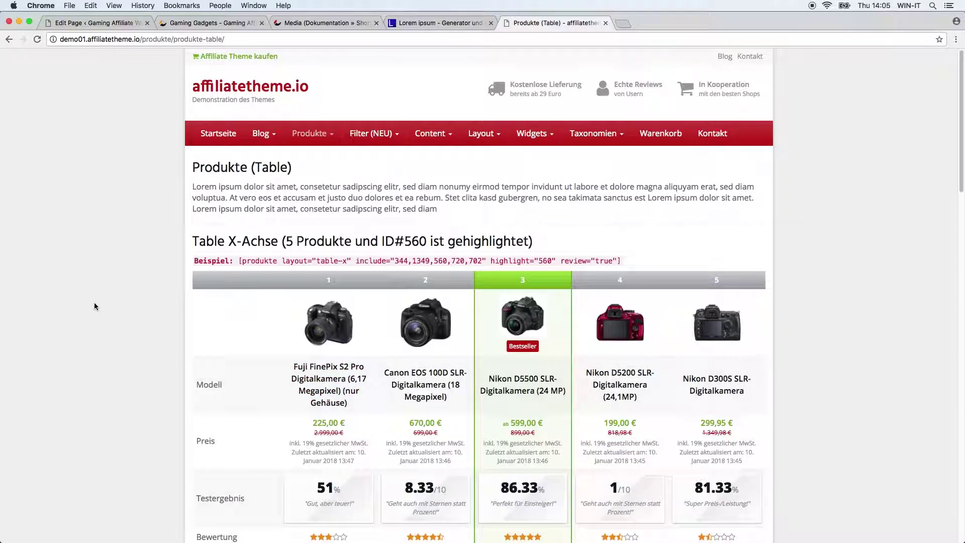
scroll(95, 308, down, 15)
scroll(119, 312, up, 8)
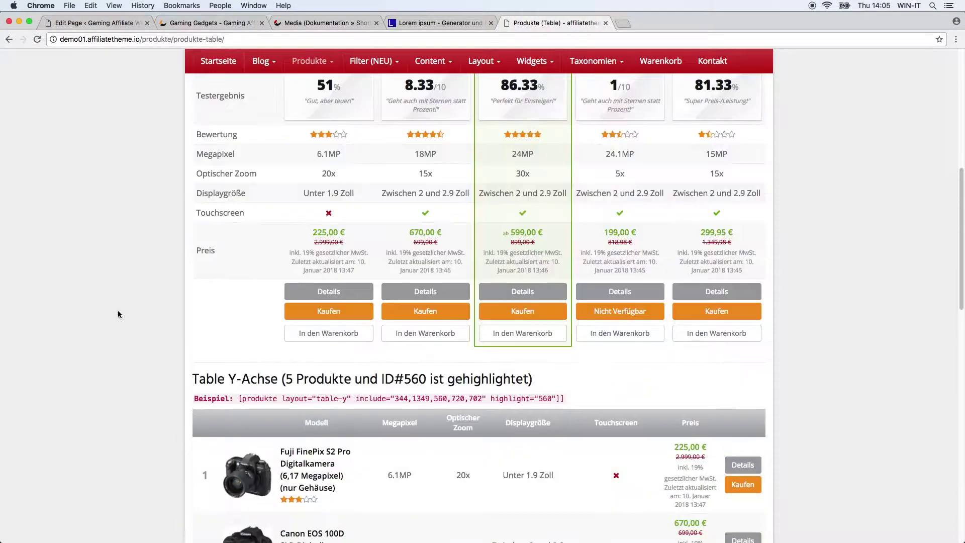
In the page editor's shortcode generator, set the products layout to Table (X-Axis) and Own rating to Show
click(93, 23)
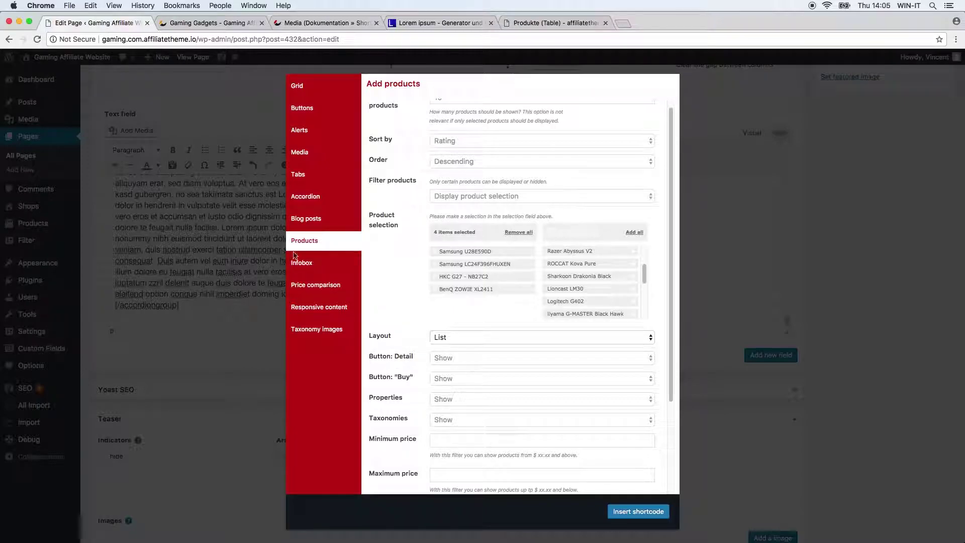
click(452, 337)
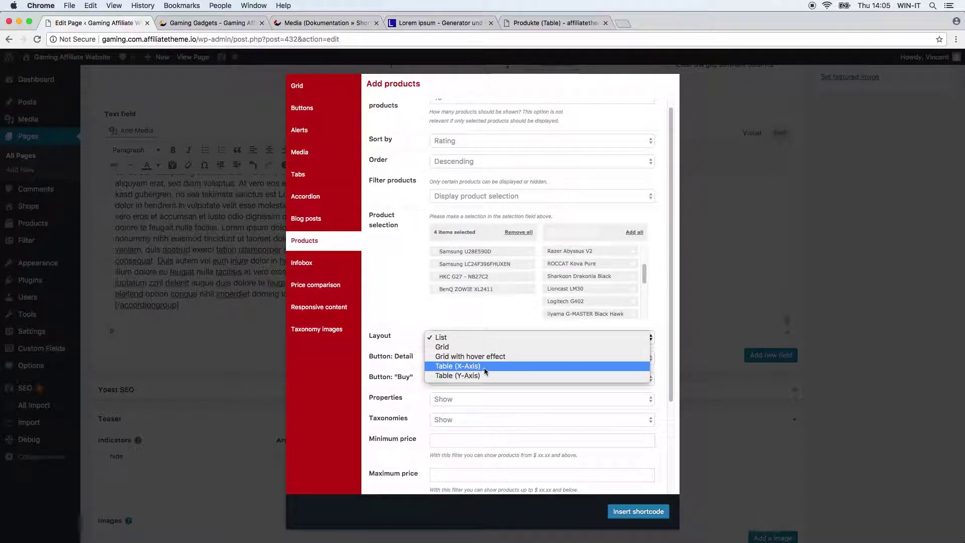
click(482, 366)
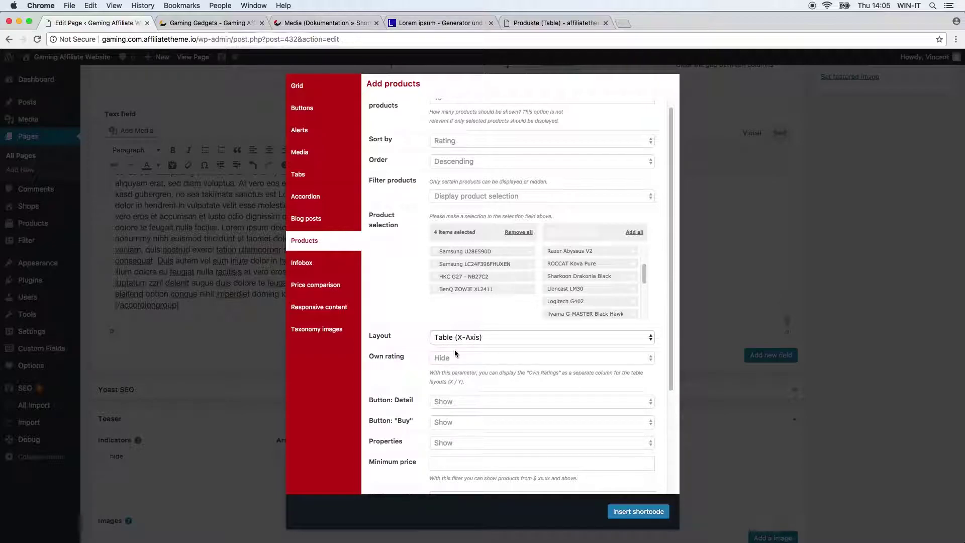
click(455, 358)
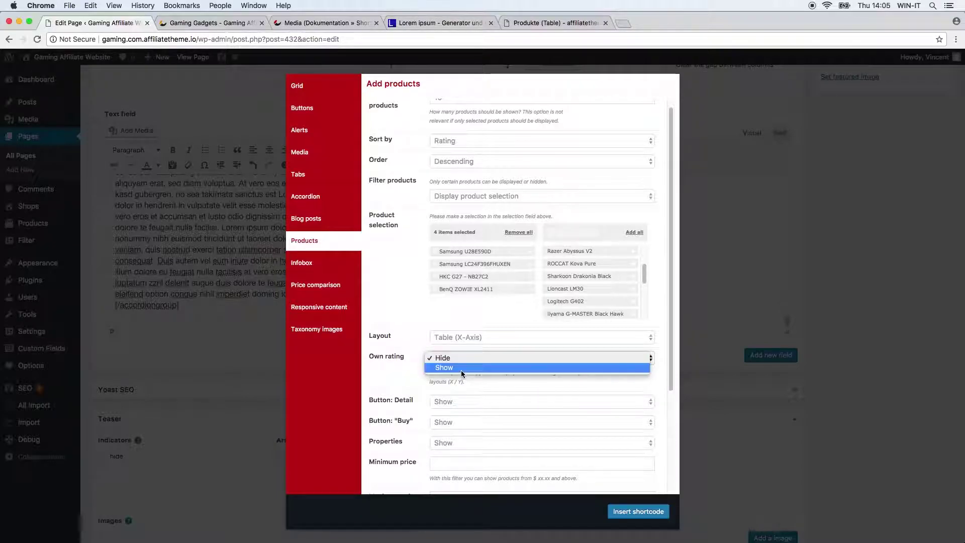
click(460, 370)
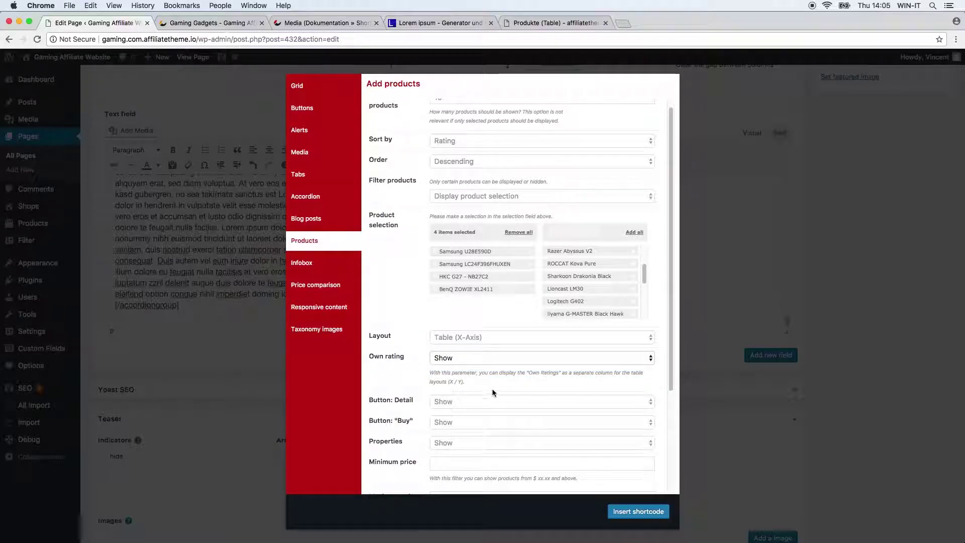
Check the Testergebnis row of the demo site's X-axis table and return to the products form in the page editor
click(558, 23)
scroll(450, 262, up, 5)
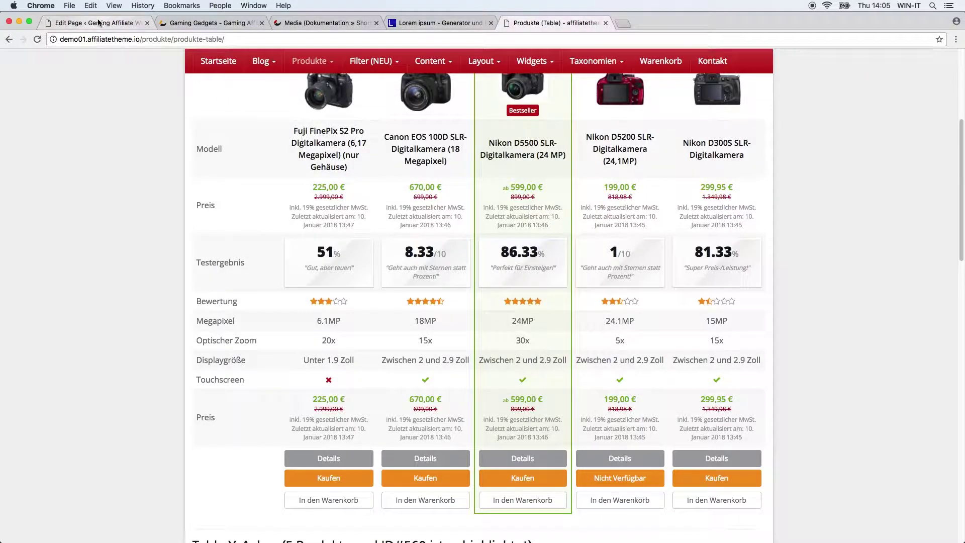
click(121, 23)
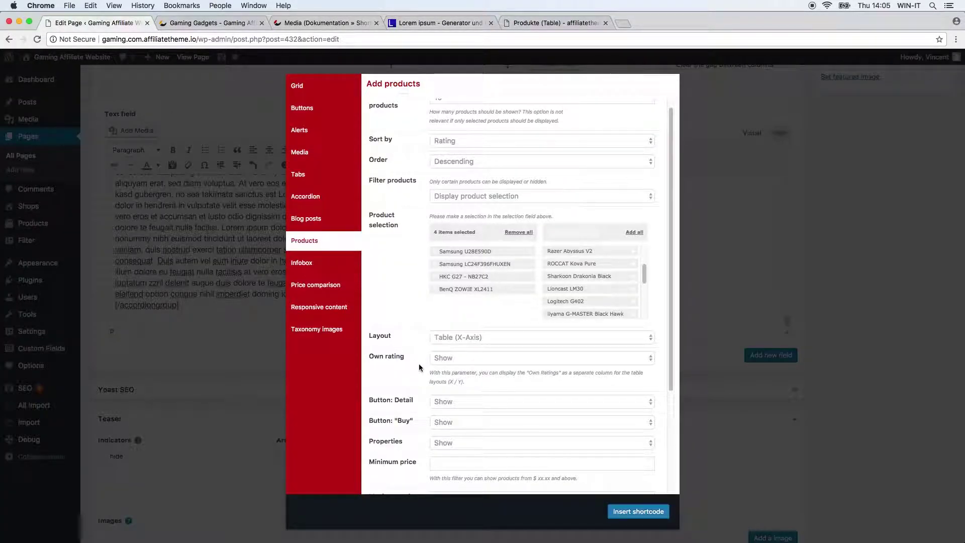
Examine the products form's button, properties and minimum/maximum price options below the layout setting
scroll(424, 386, down, 1)
scroll(425, 387, down, 1)
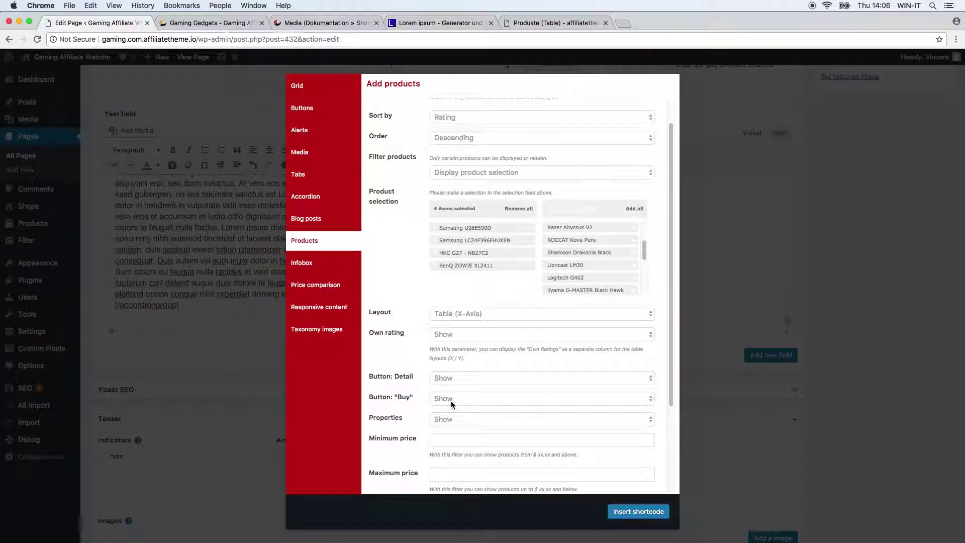
click(444, 418)
click(445, 418)
scroll(454, 420, down, 3)
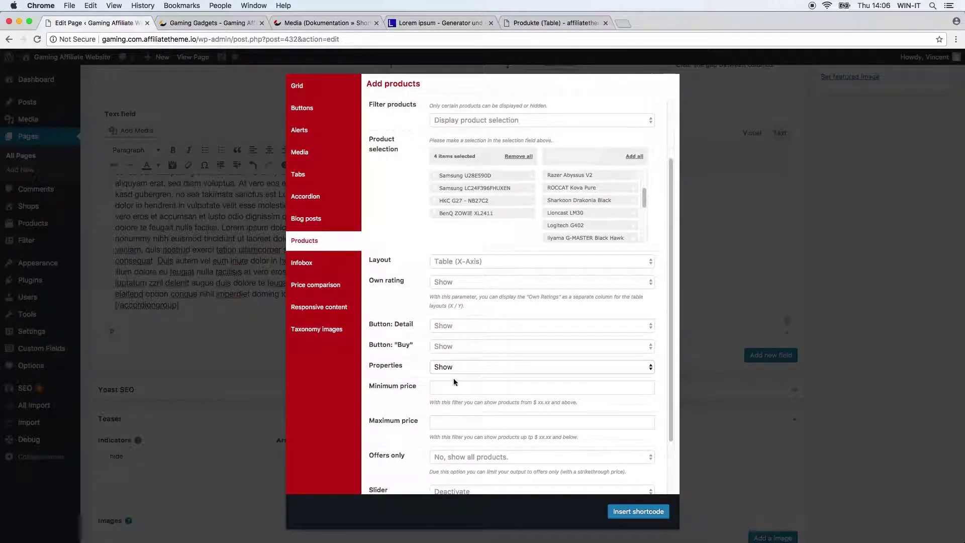
click(447, 424)
scroll(411, 420, up, 2)
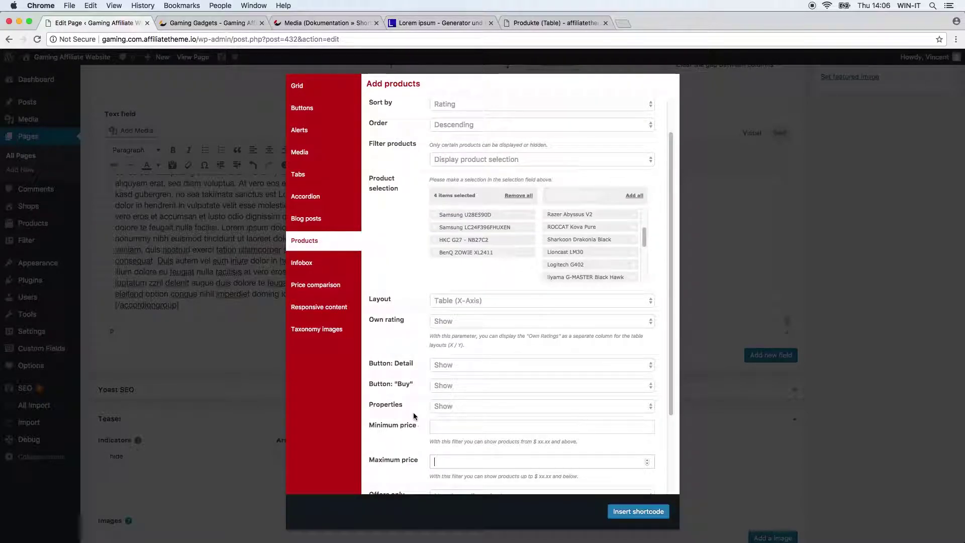
scroll(414, 418, down, 6)
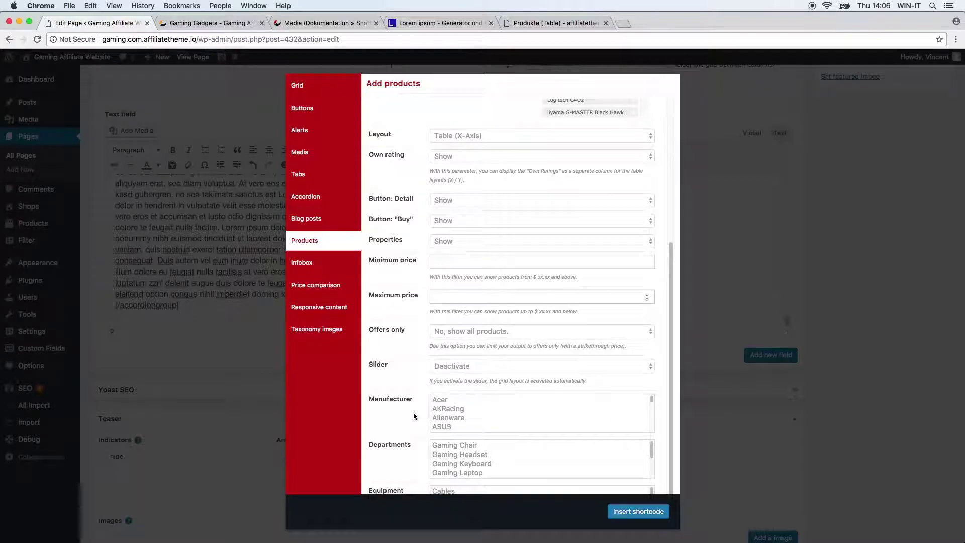
Set Offers only to "No, show all products." and Slider to Deactivate in the products form
click(466, 333)
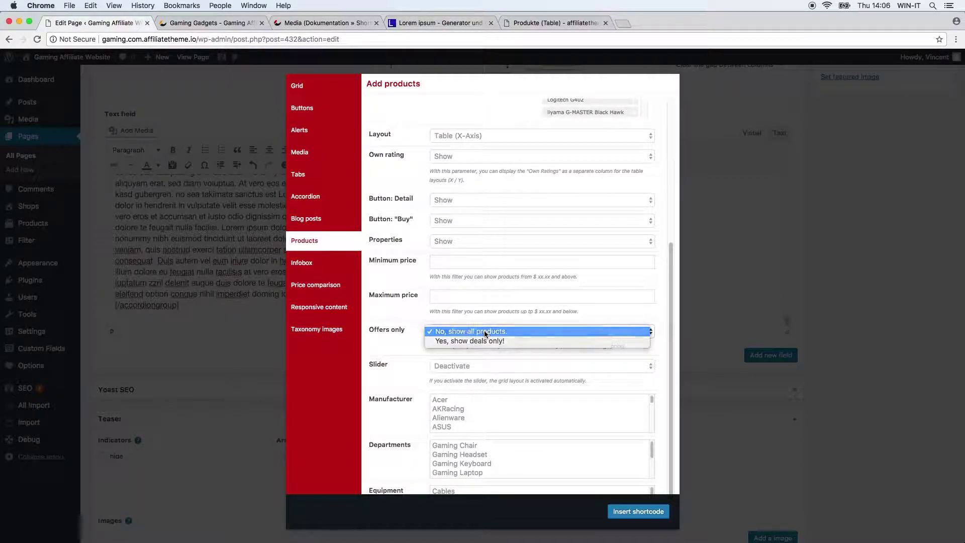
click(485, 332)
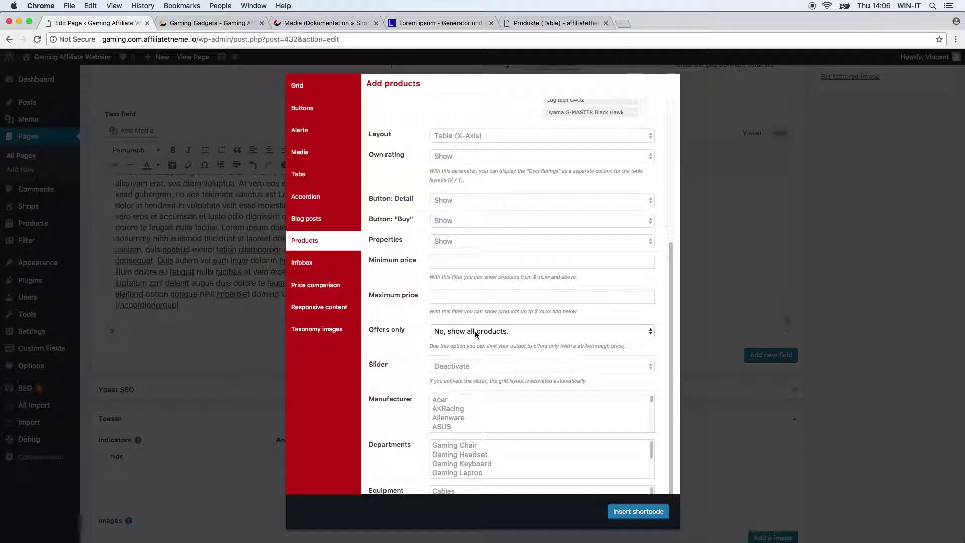
click(466, 368)
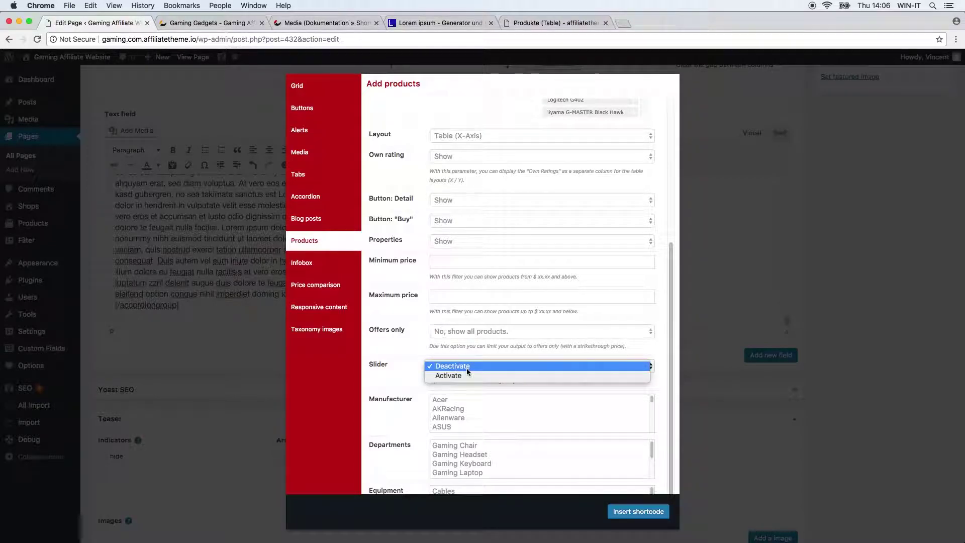
click(466, 368)
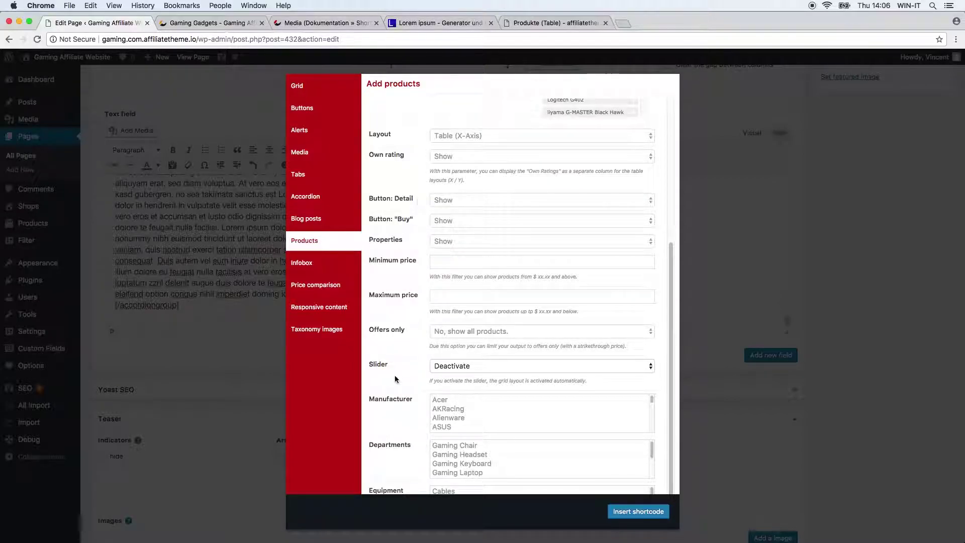
Review the product selection and the manufacturer and departments filters, and insert the products shortcode into the text field
scroll(411, 422, down, 1)
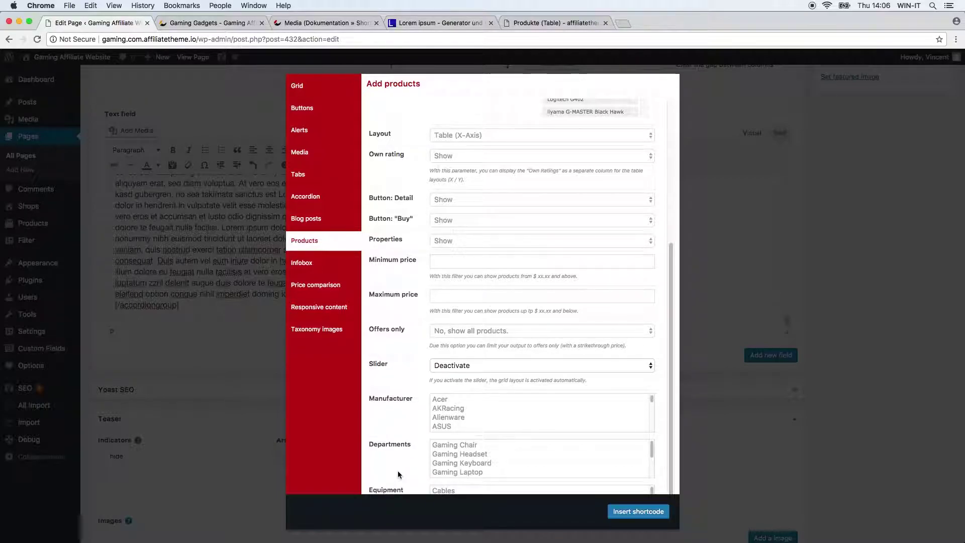
scroll(407, 442, up, 8)
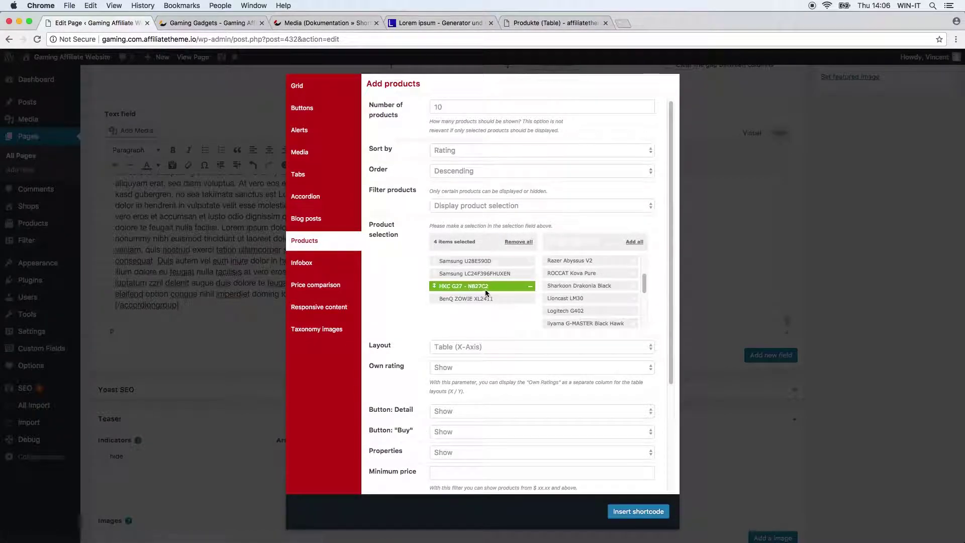
scroll(402, 422, down, 5)
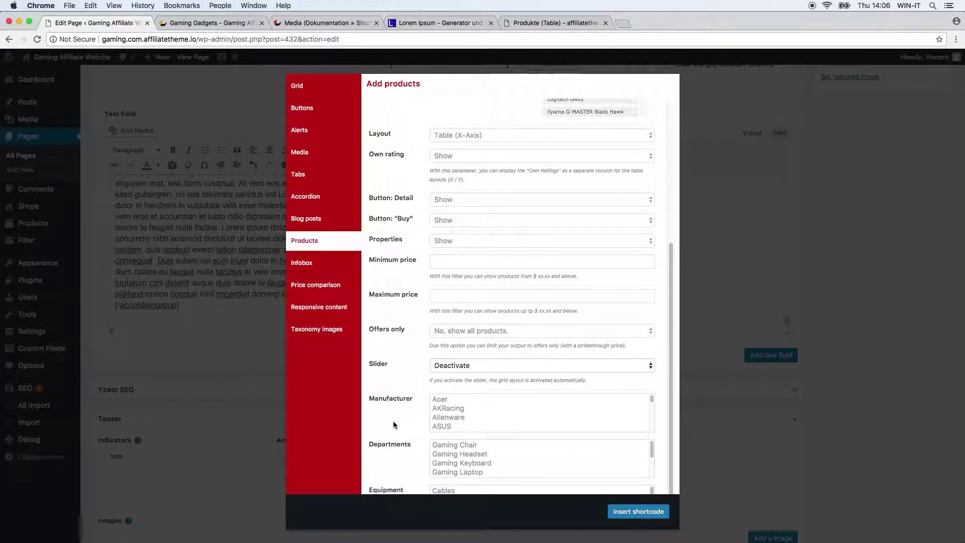
scroll(473, 465, down, 3)
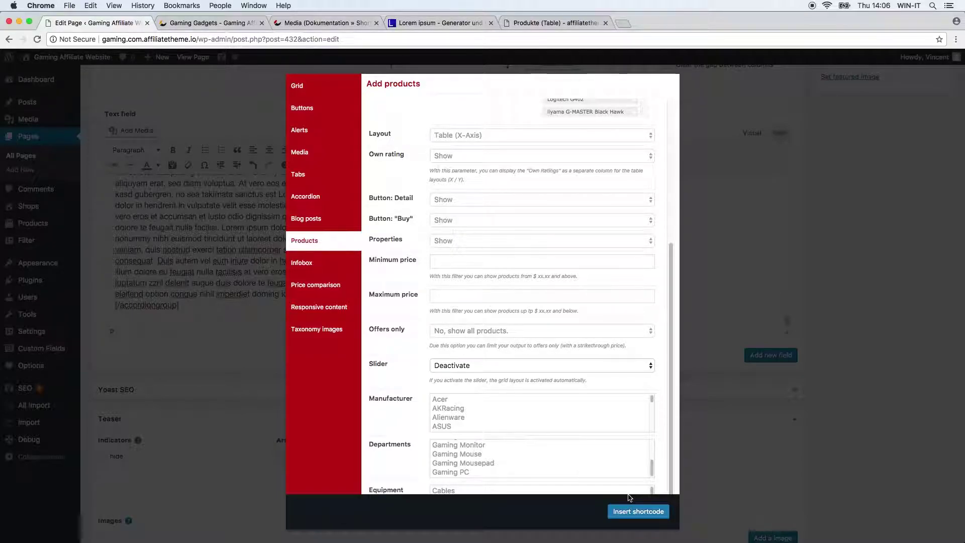
scroll(578, 416, up, 5)
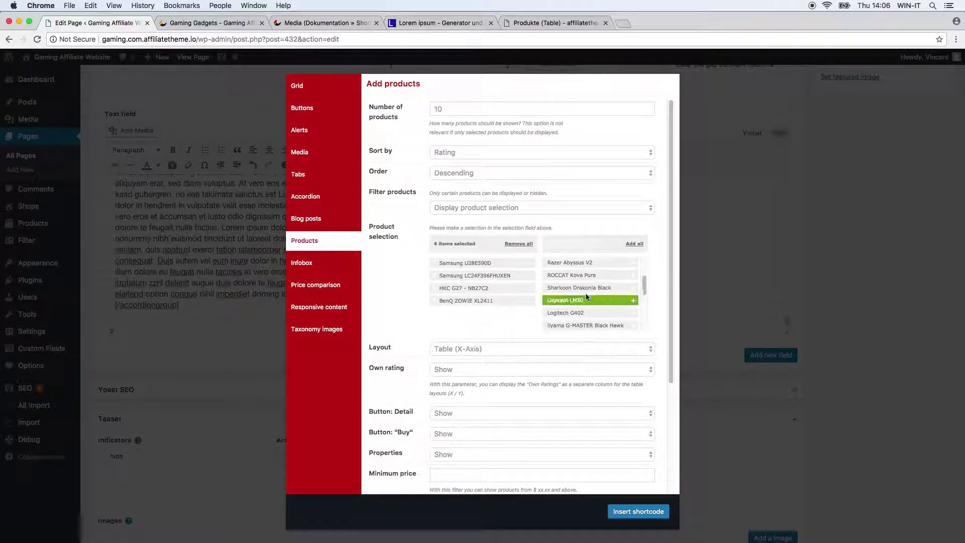
click(637, 511)
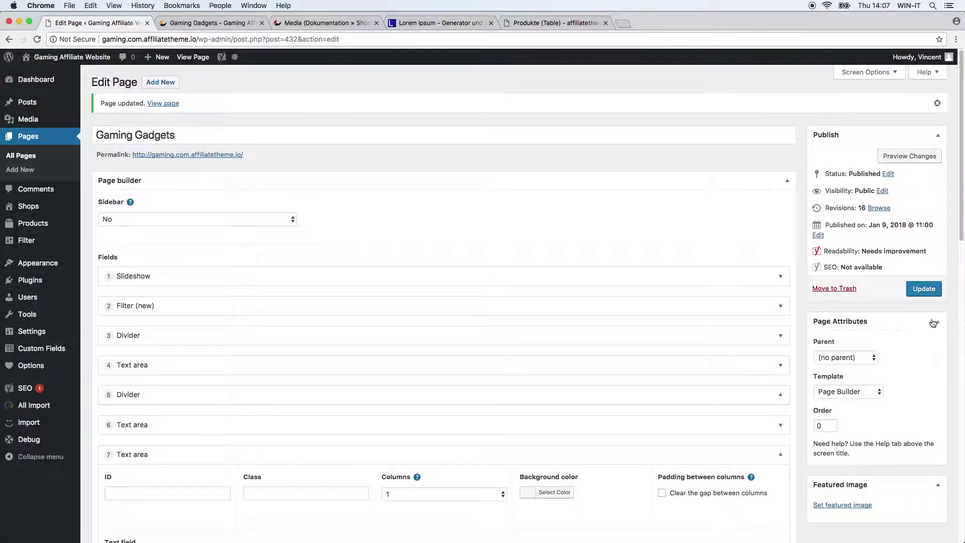
Update the Gaming Gadgets page, reload it on the live site and examine the X-axis product table
click(930, 292)
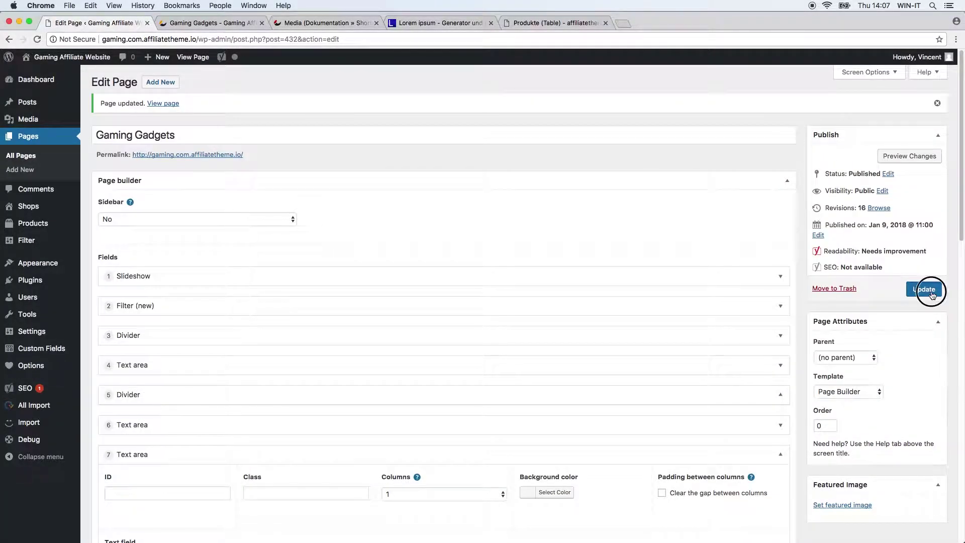
click(198, 23)
click(37, 41)
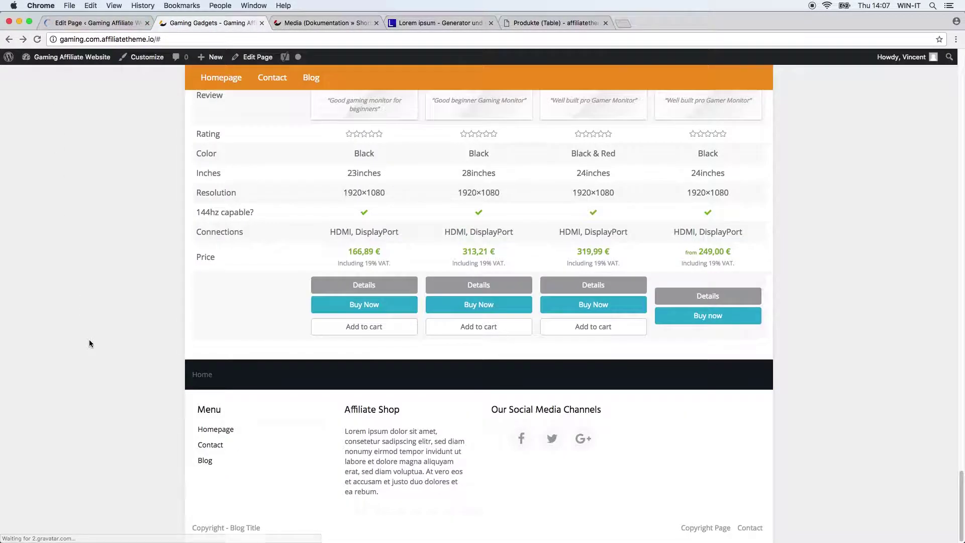
scroll(92, 340, up, 5)
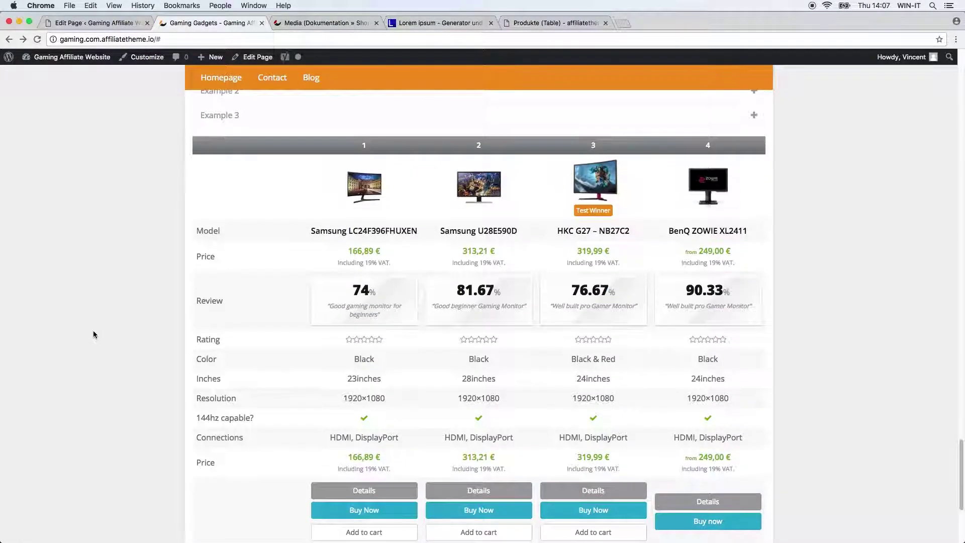
scroll(99, 330, down, 1)
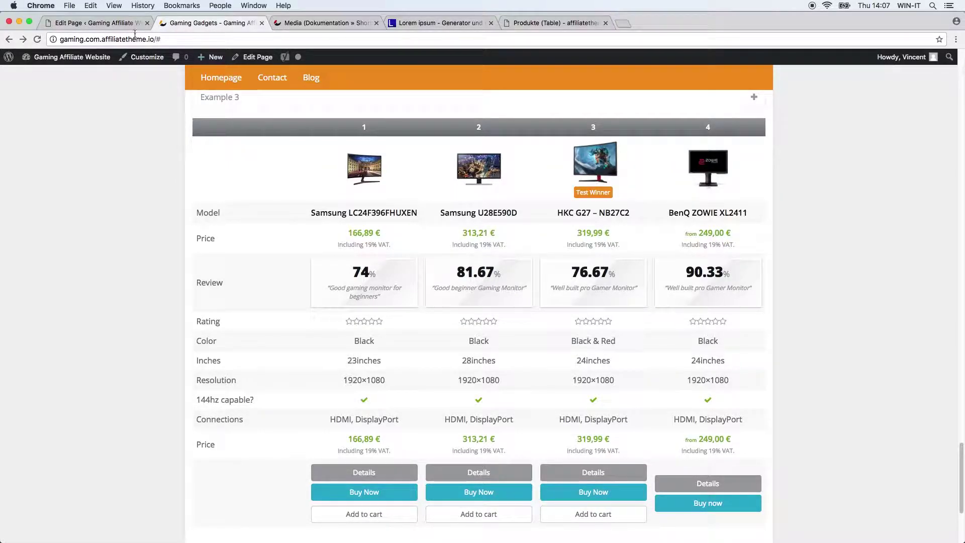
In the page editor's text field, change the products shortcode's layout value to table-y
click(118, 22)
scroll(320, 387, down, 5)
scroll(322, 400, down, 15)
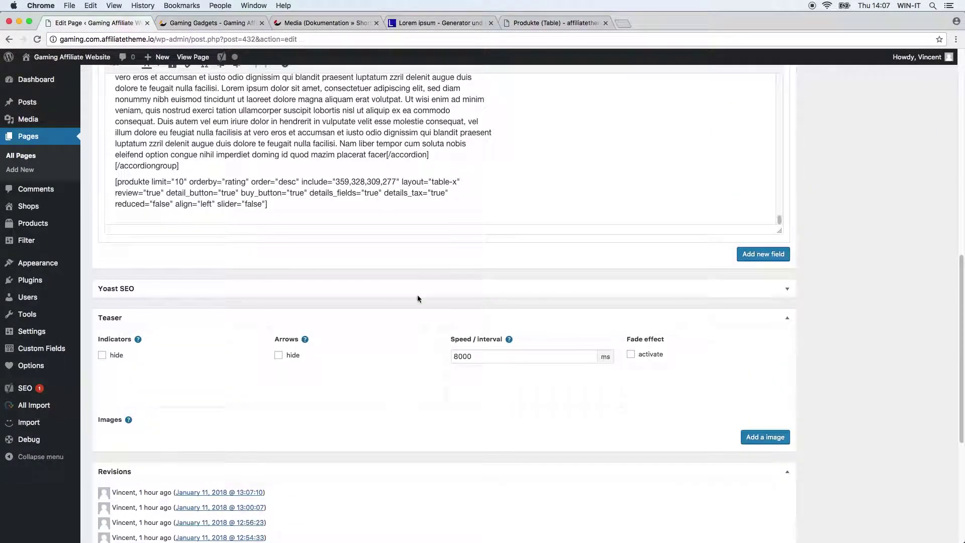
click(458, 182)
scroll(344, 194, up, 5)
scroll(759, 237, up, 4)
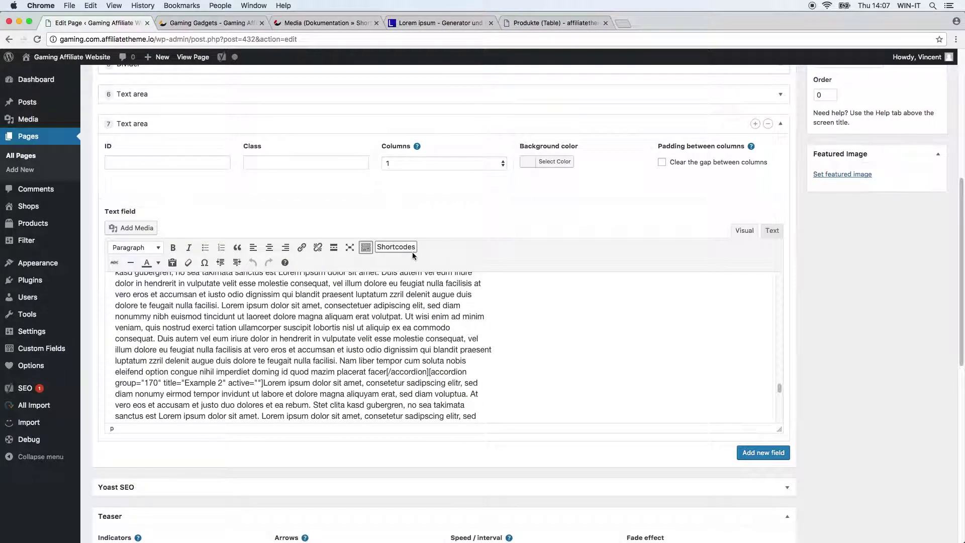
scroll(433, 302, down, 6)
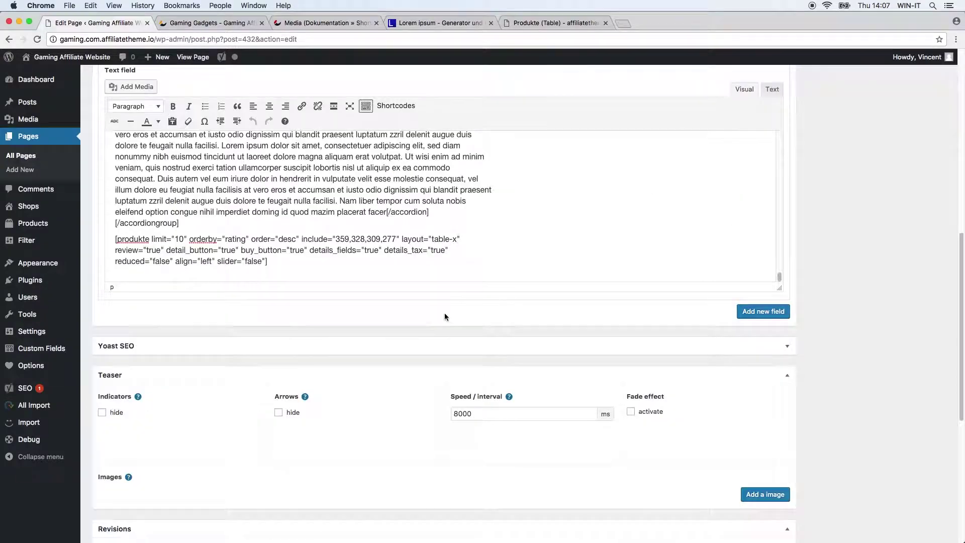
click(311, 250)
drag(403, 241, 456, 244)
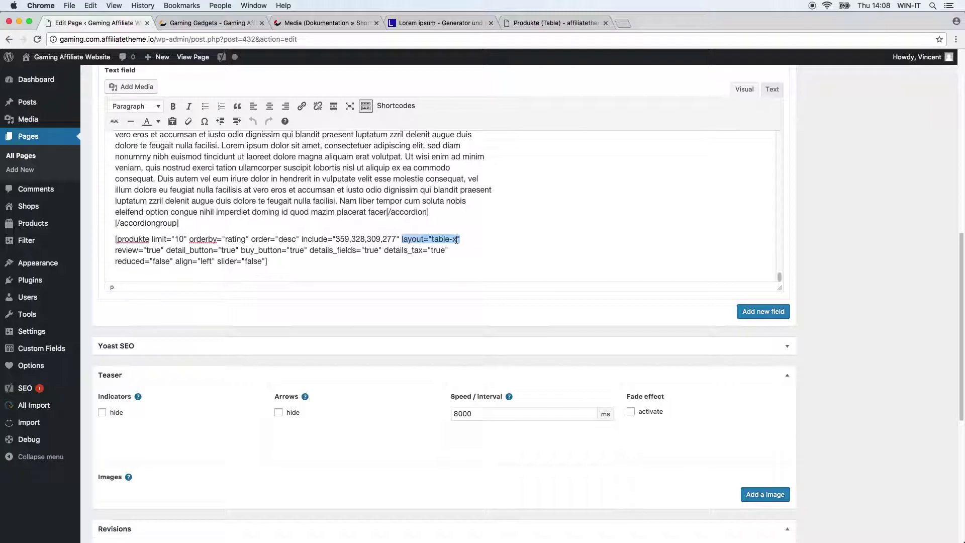
click(456, 239)
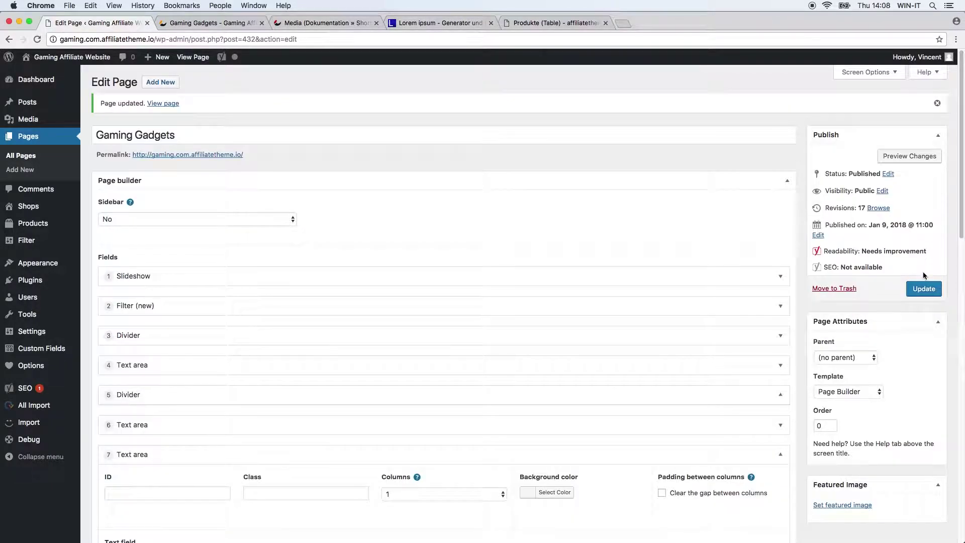
Save the page with the changed table layout and reload the live Gaming Gadgets page
click(924, 289)
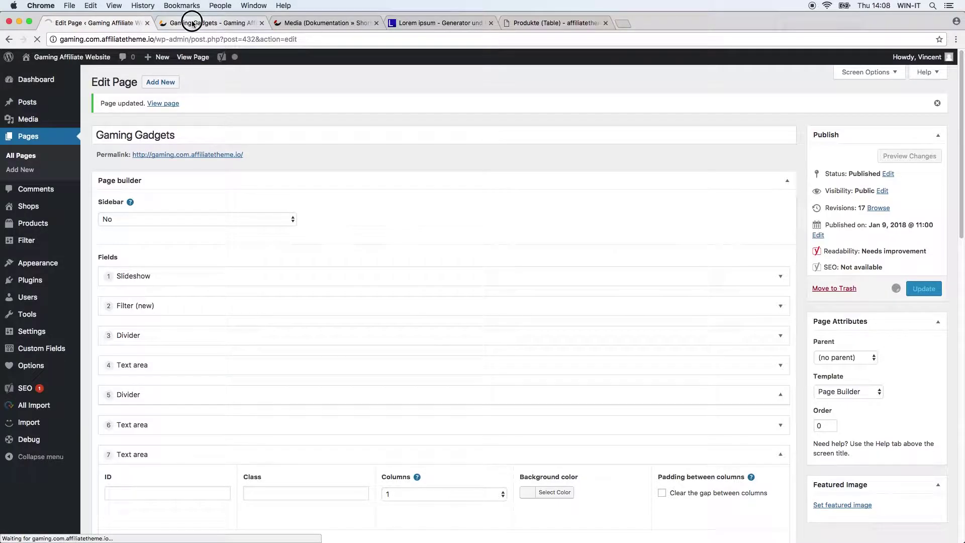
click(190, 21)
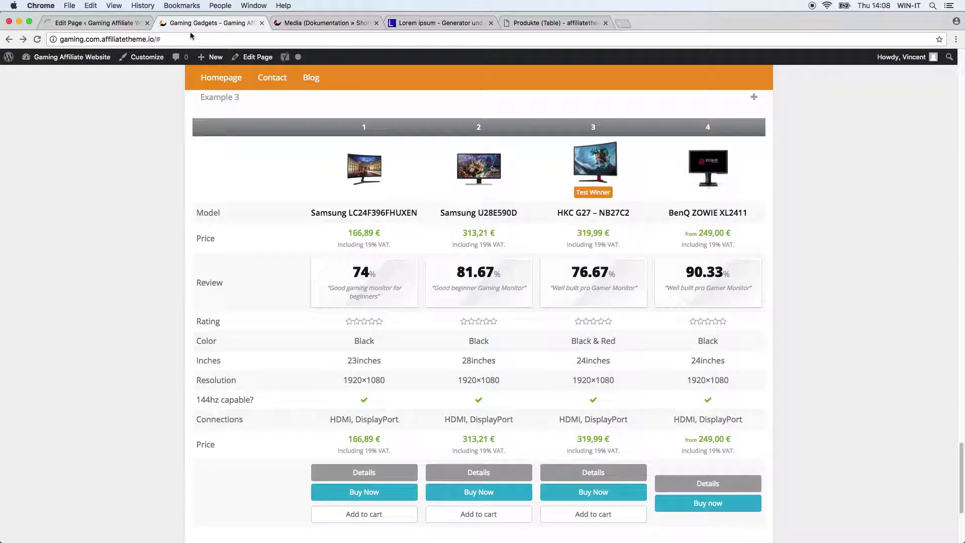
click(39, 39)
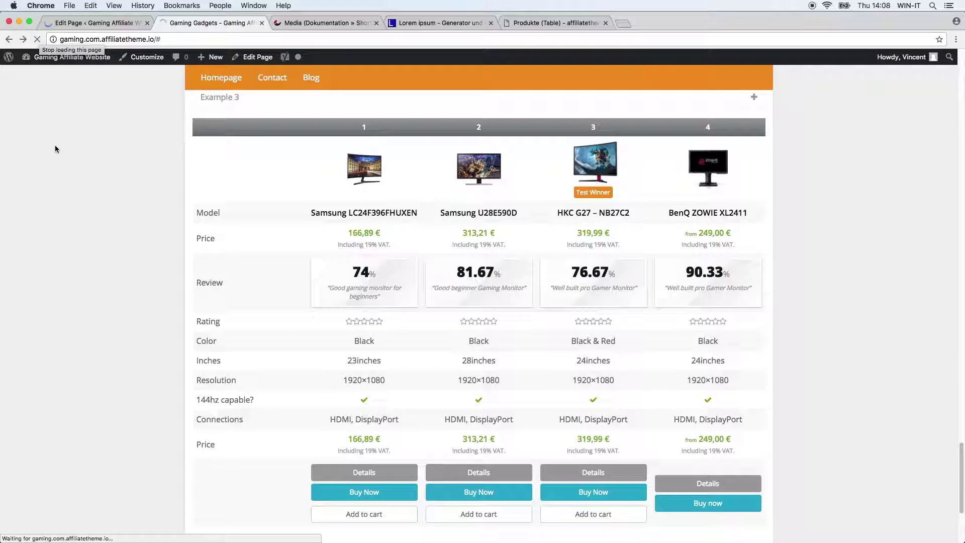
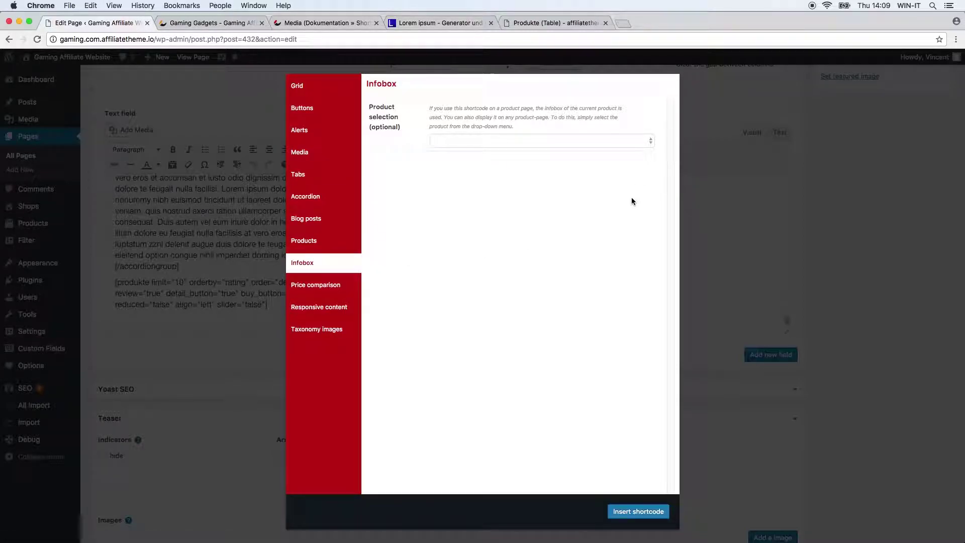
Try to insert an Infobox shortcode for the product HKC G27 - NB27C2
click(569, 140)
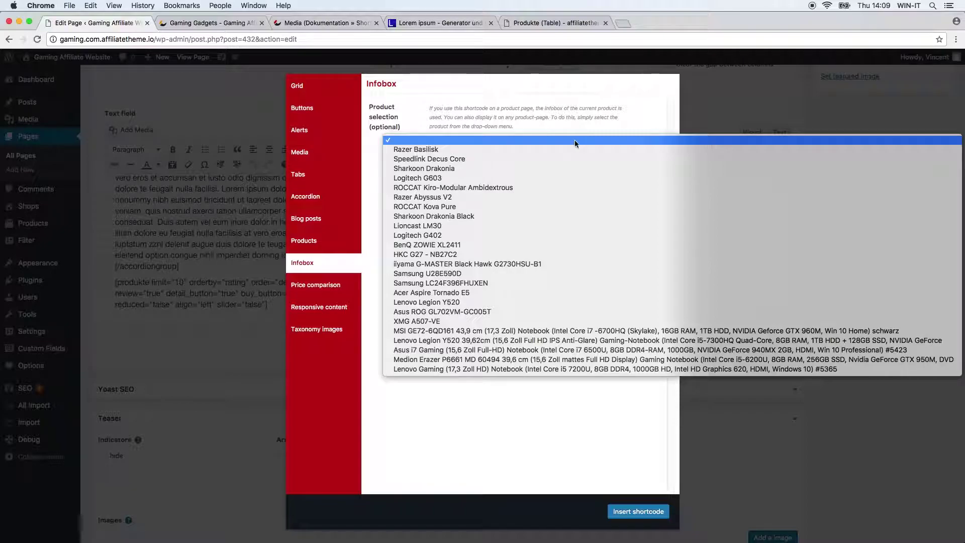
click(514, 254)
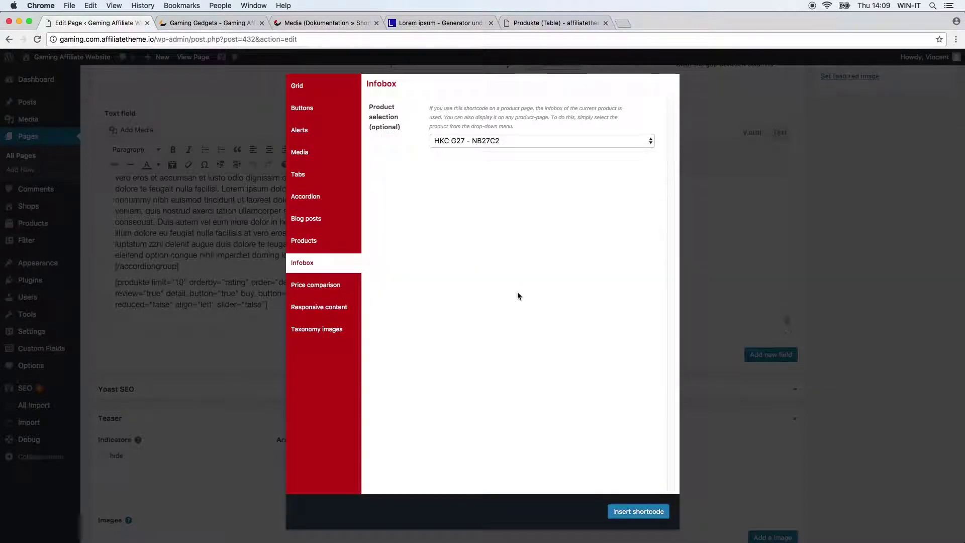
click(637, 511)
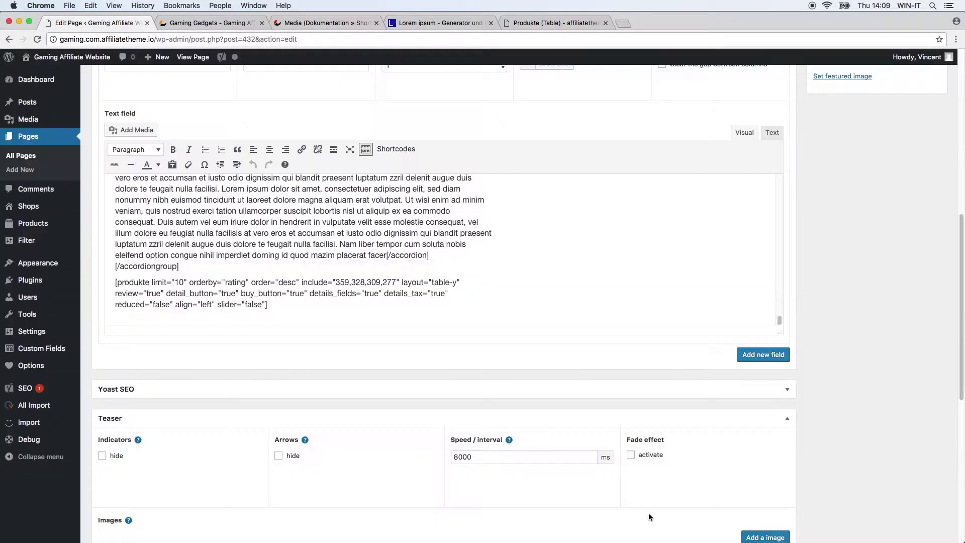
Insert an Infobox shortcode for the product HKC G27 - NB27C2 in a new paragraph below the products shortcode
click(296, 304)
scroll(296, 301, down, 1)
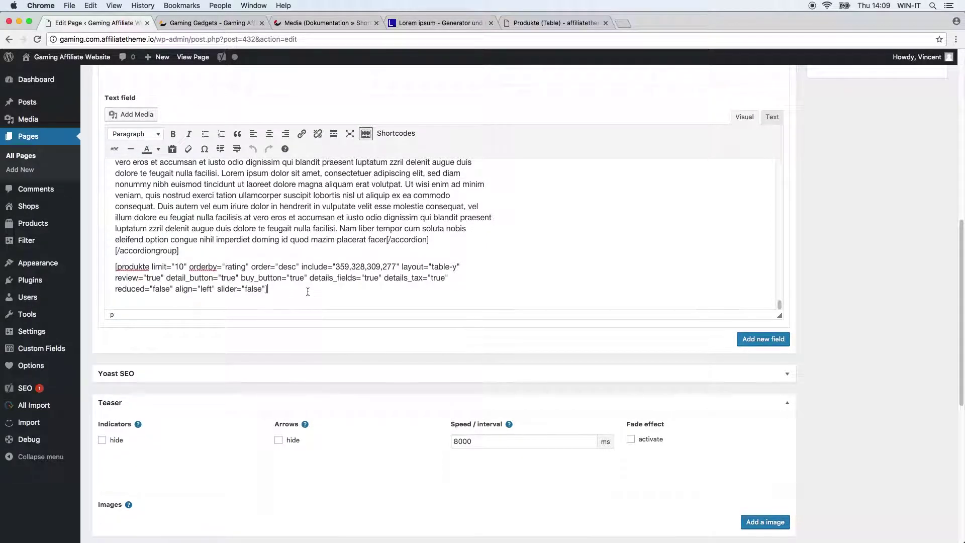
key(Return)
click(401, 133)
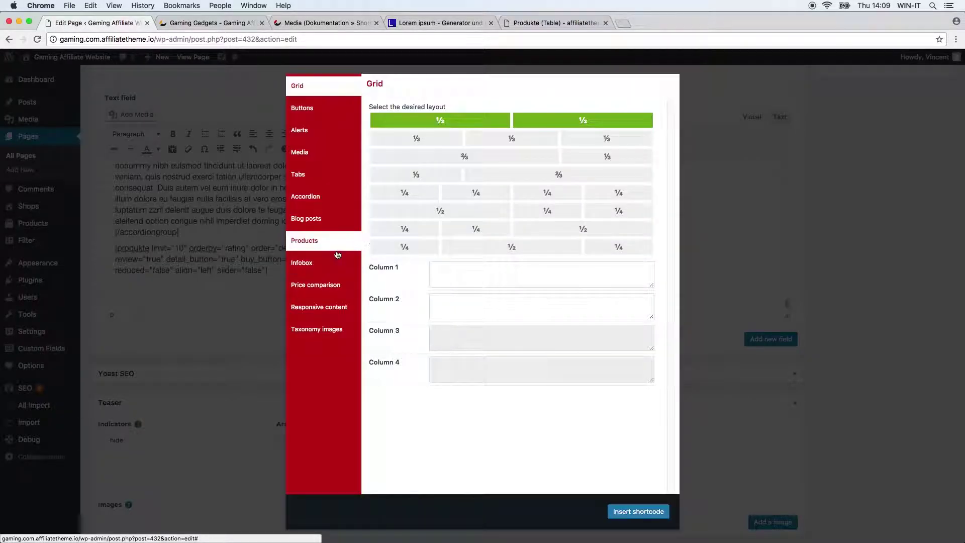
click(340, 261)
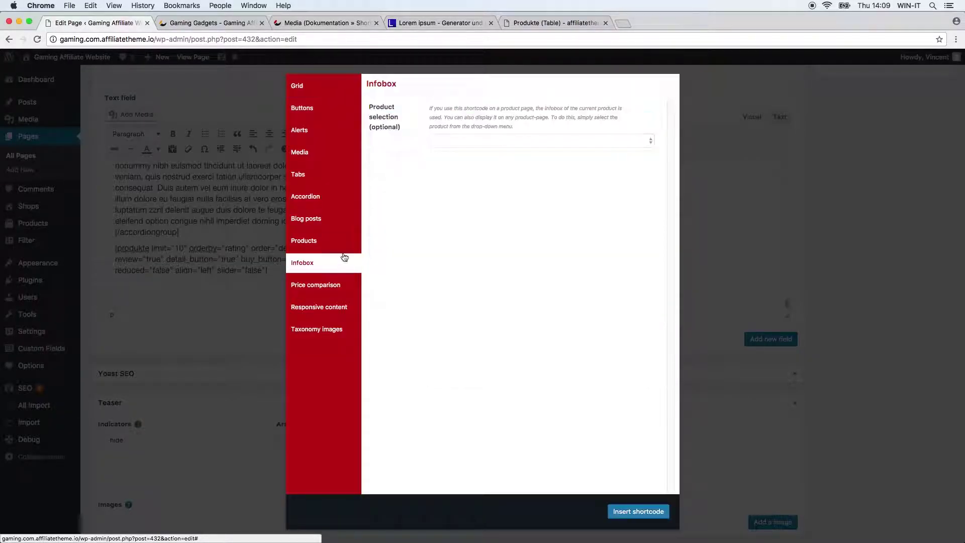
click(460, 141)
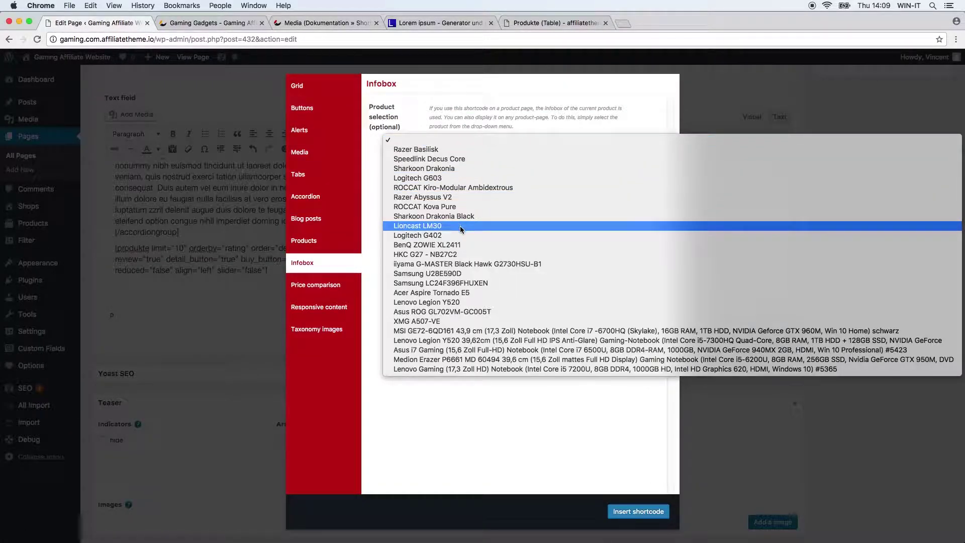
click(458, 255)
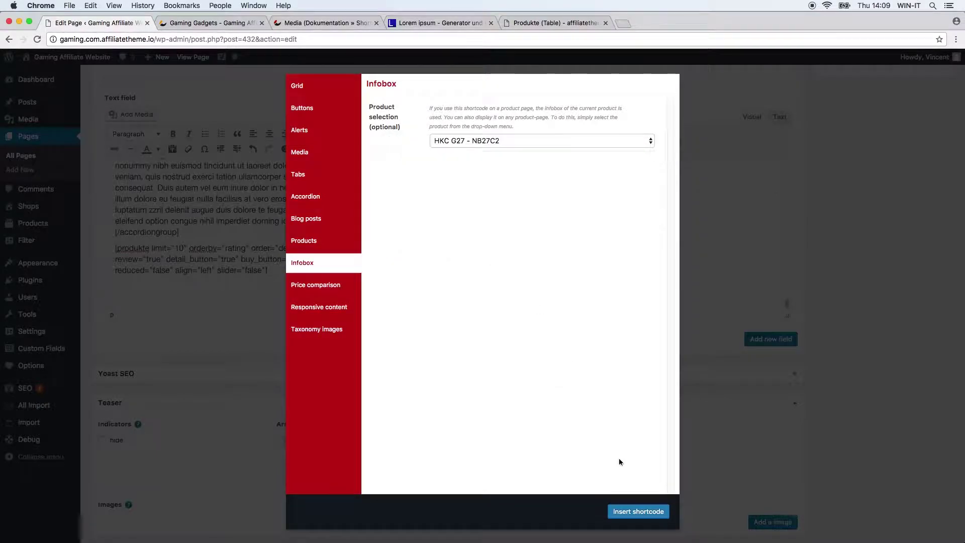
click(636, 511)
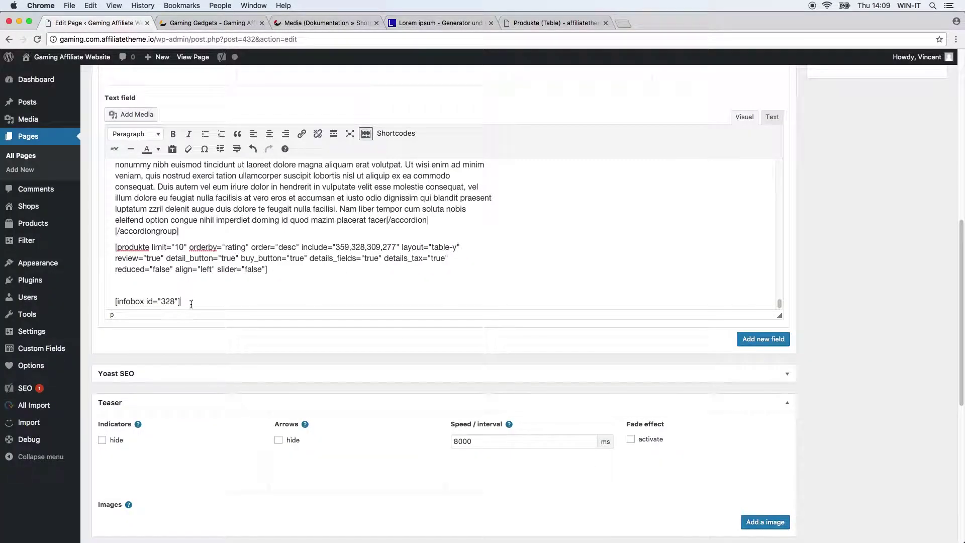
Update the page, reload the live Gaming Gadgets page and examine the infobox price below the product table
scroll(658, 317, up, 15)
click(924, 288)
click(211, 23)
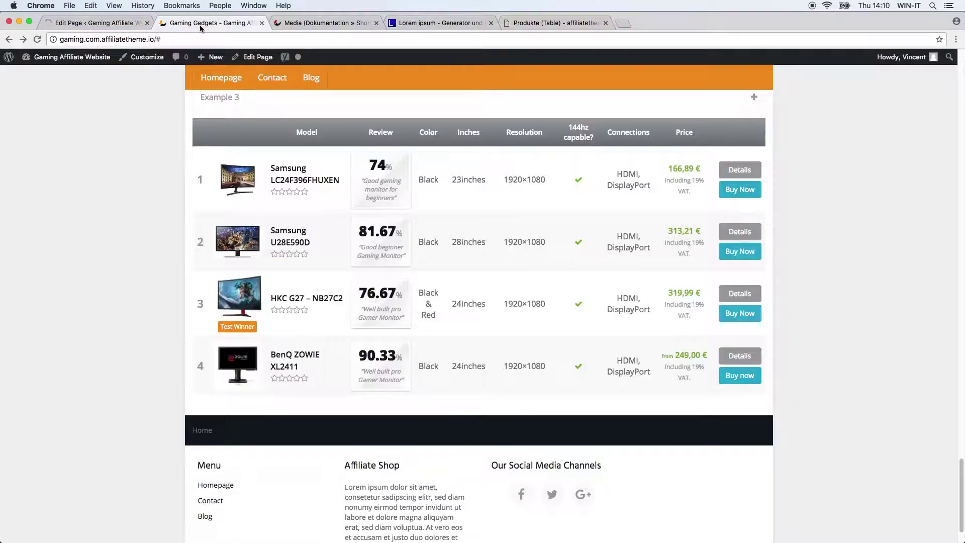
click(37, 39)
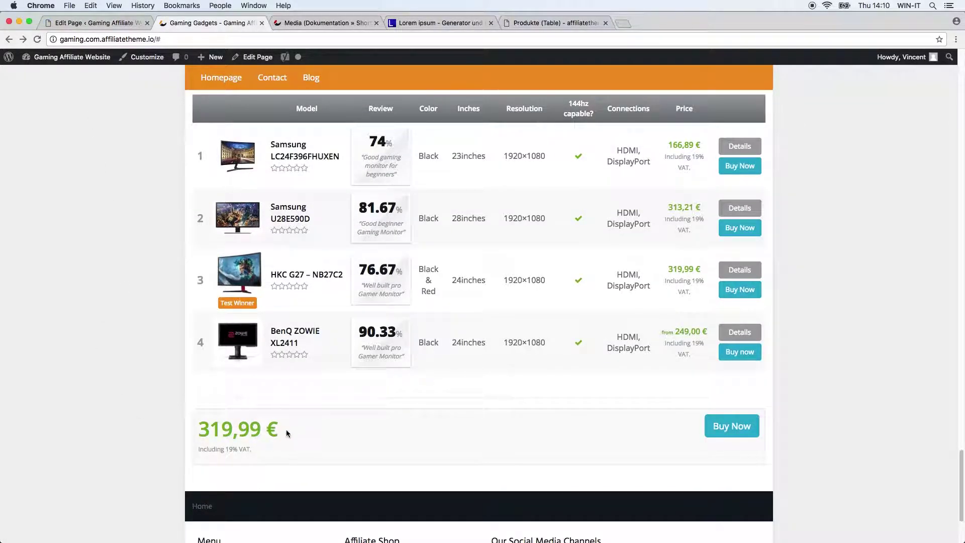
drag(207, 428, 293, 430)
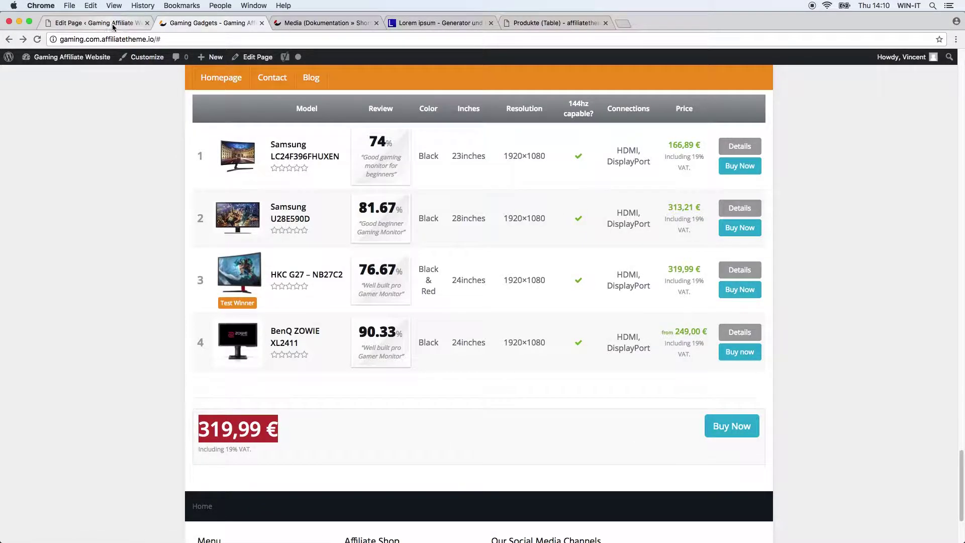
Return to the page editor, place the cursor after the infobox shortcode and open the Price comparison shortcode settings
click(93, 22)
scroll(356, 405, down, 5)
scroll(357, 405, down, 10)
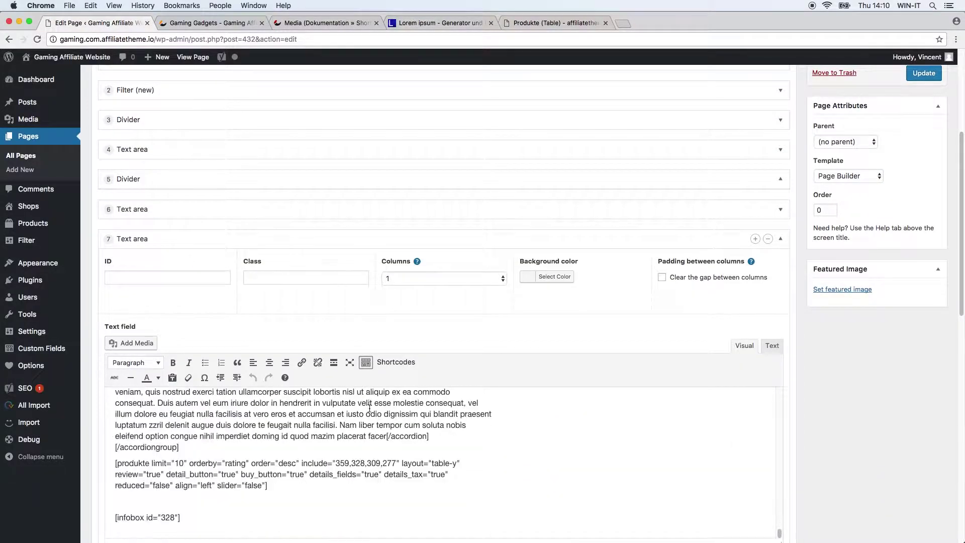
scroll(235, 412, down, 2)
click(234, 421)
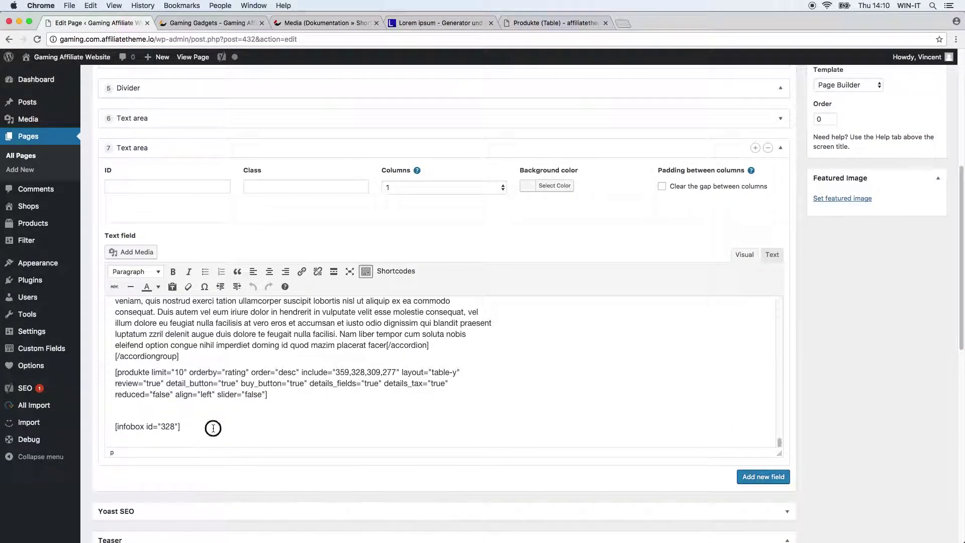
click(397, 272)
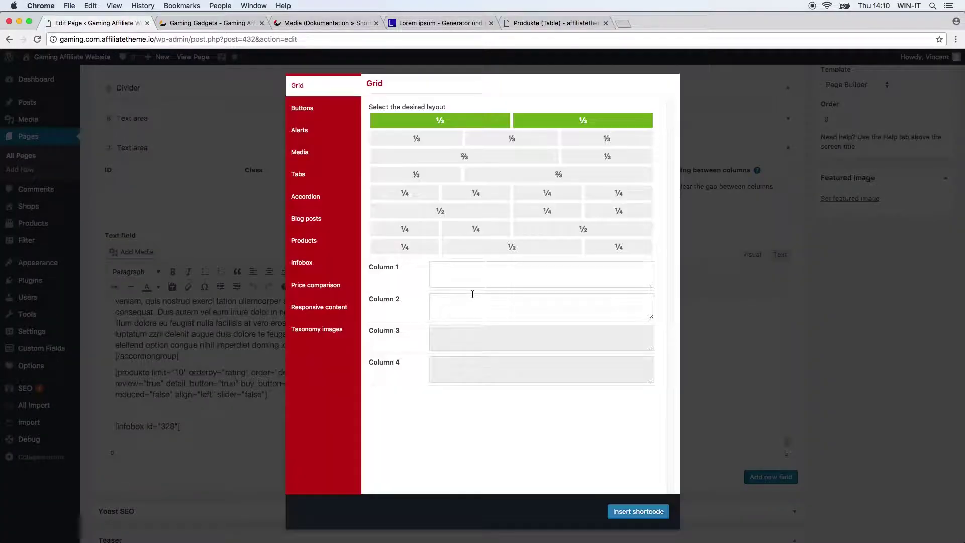
click(322, 263)
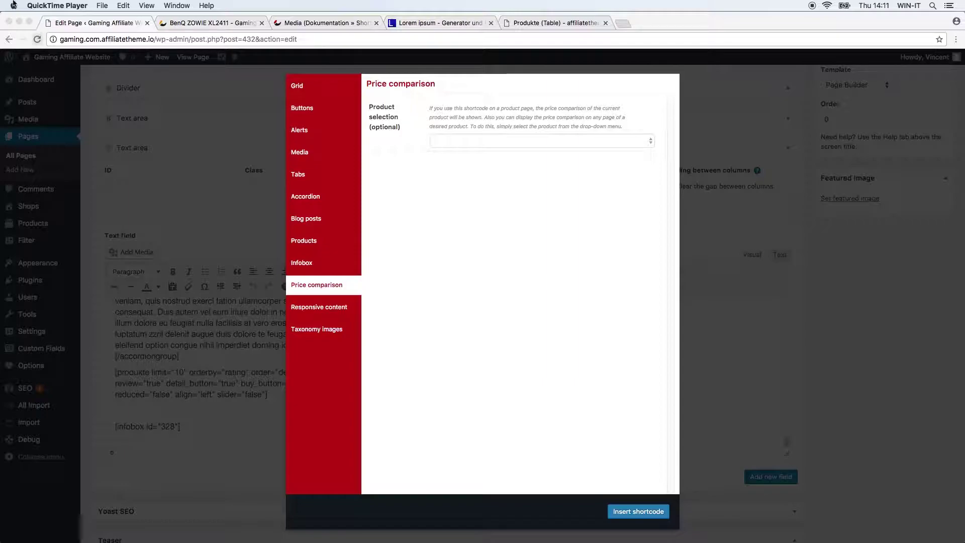
Examine the price comparison and price trend sections on the live BenQ ZOWIE XL2411 product page
click(211, 23)
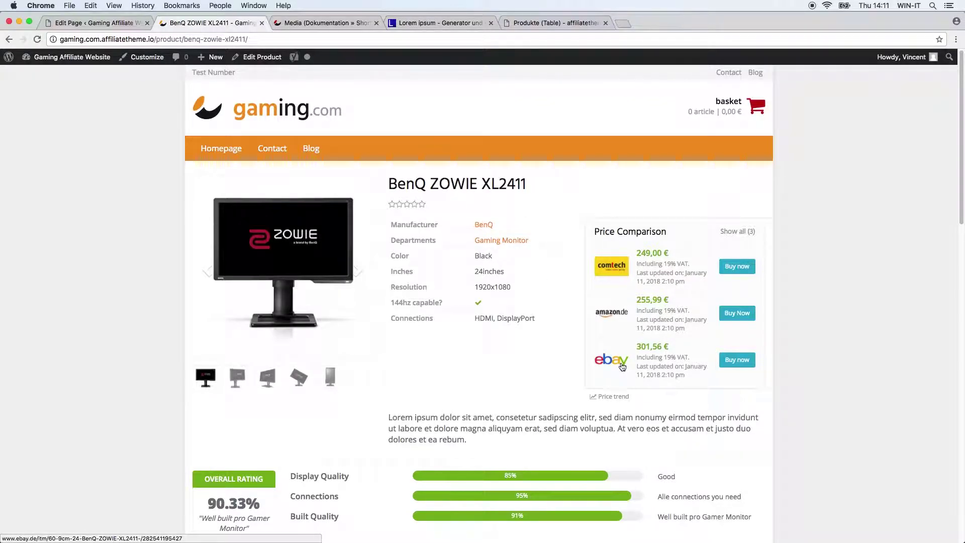
scroll(454, 341, down, 10)
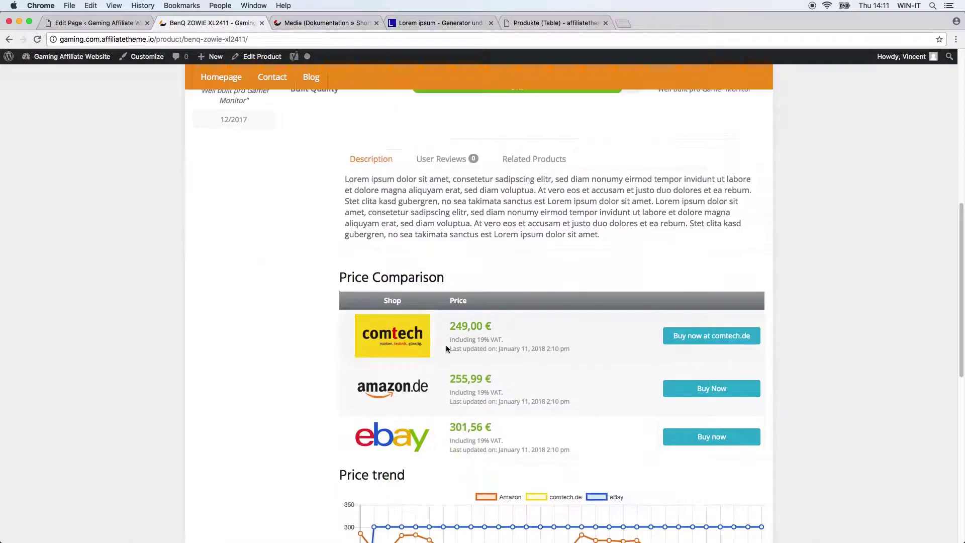
scroll(448, 351, up, 3)
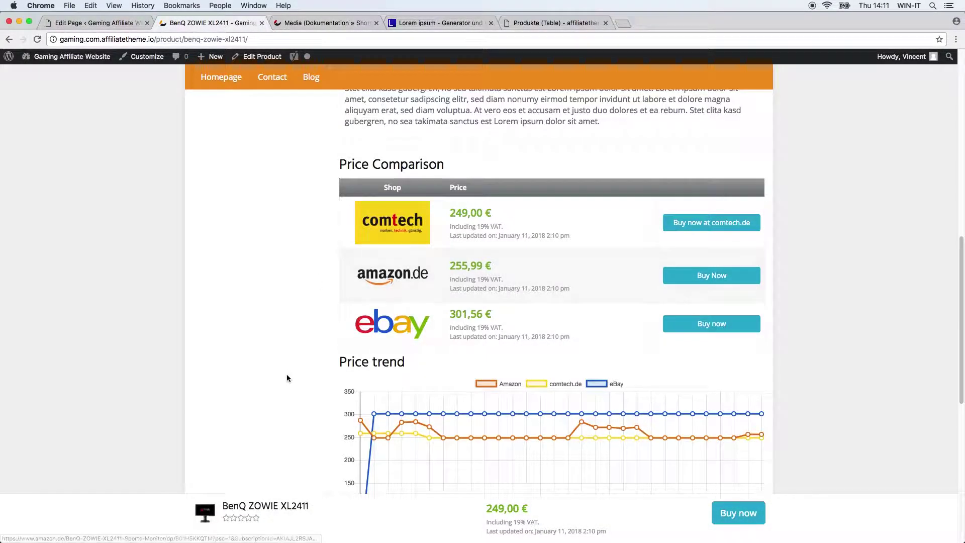
scroll(263, 388, down, 5)
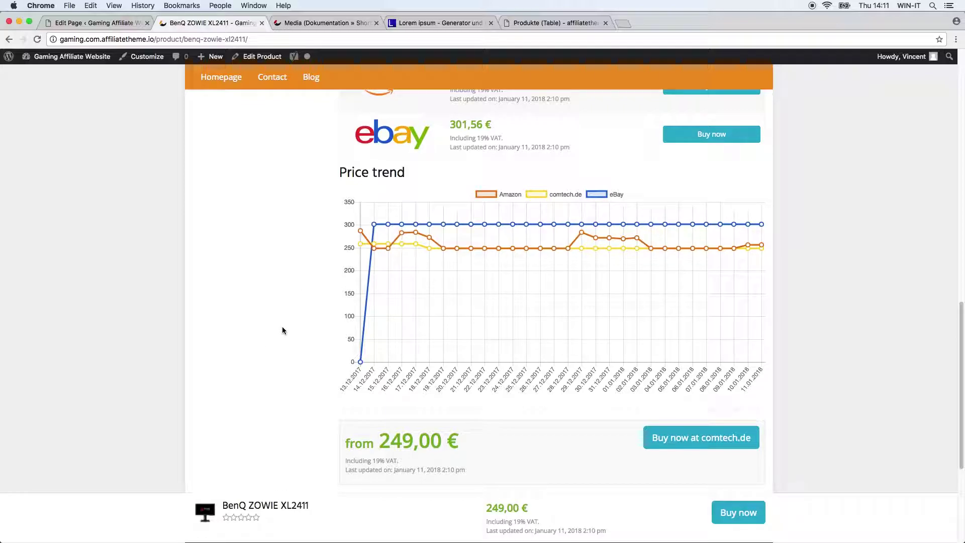
scroll(285, 325, up, 15)
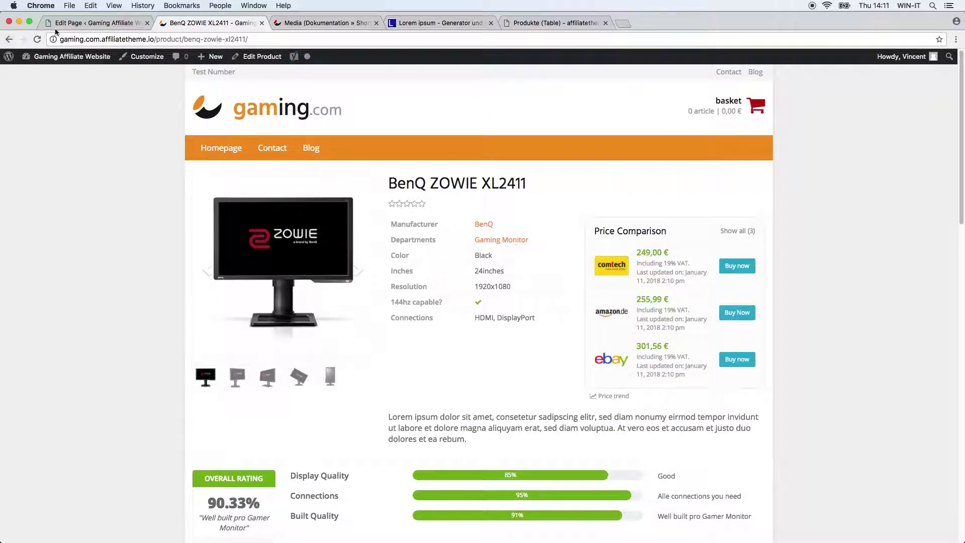
Insert a Price comparison shortcode for BenQ ZOWIE XL2411 and separate it from the infobox shortcode with line breaks
click(93, 23)
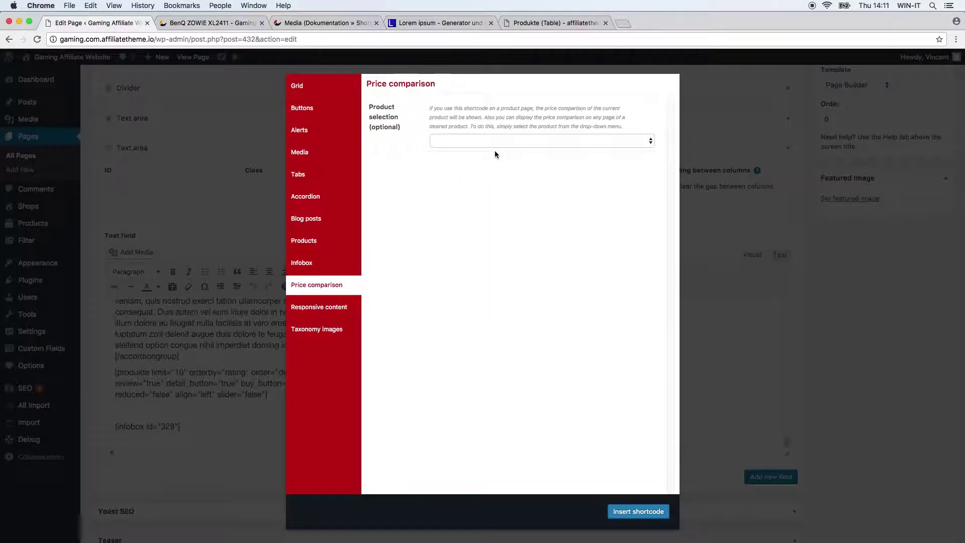
click(482, 140)
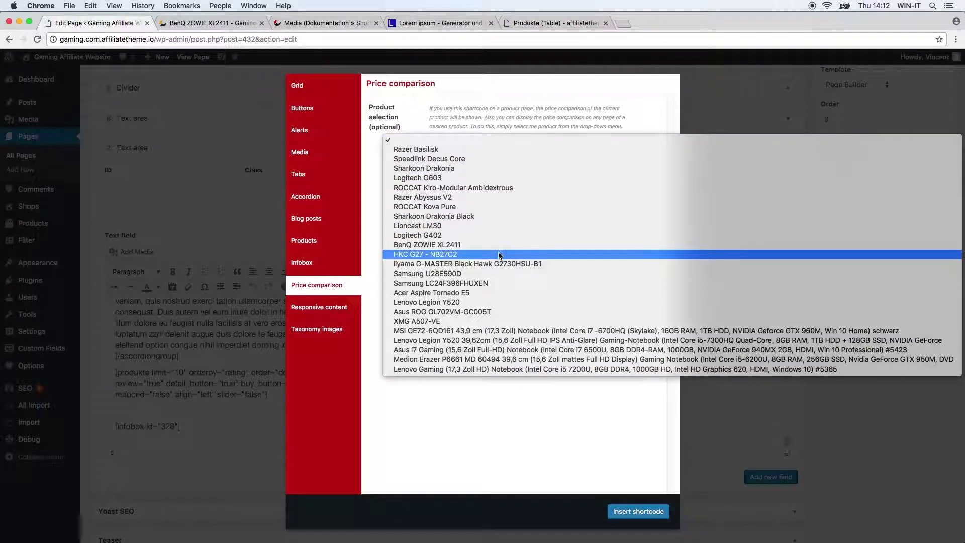
click(458, 246)
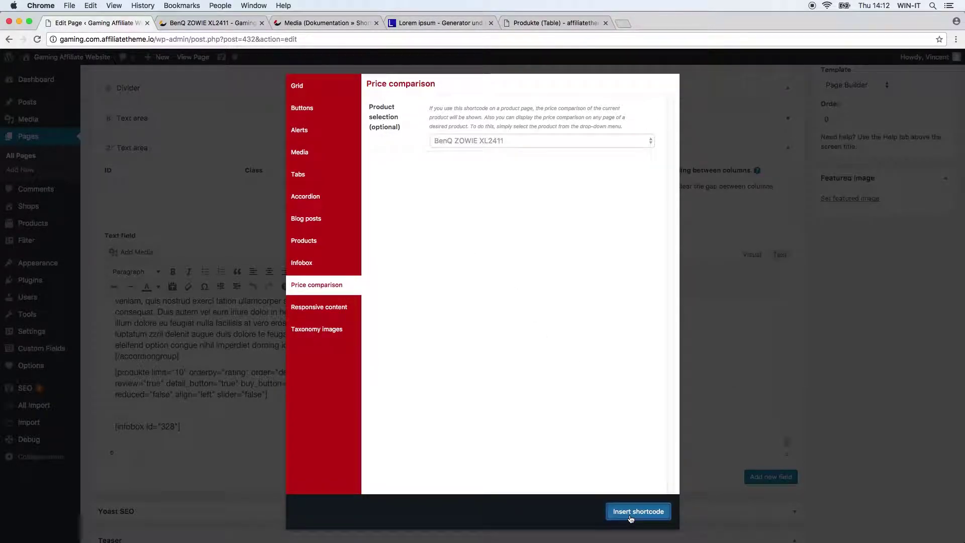
click(632, 512)
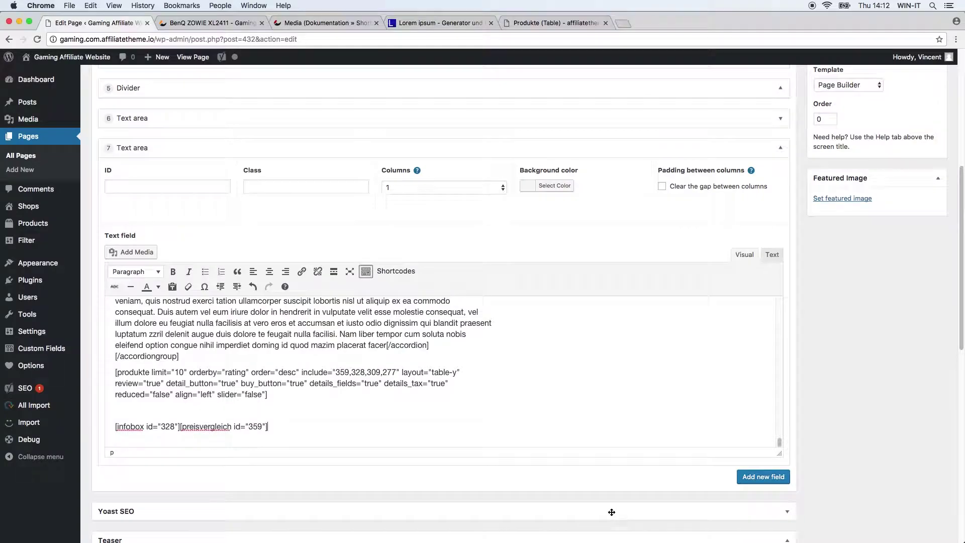
click(180, 426)
key(Return)
key(Return)
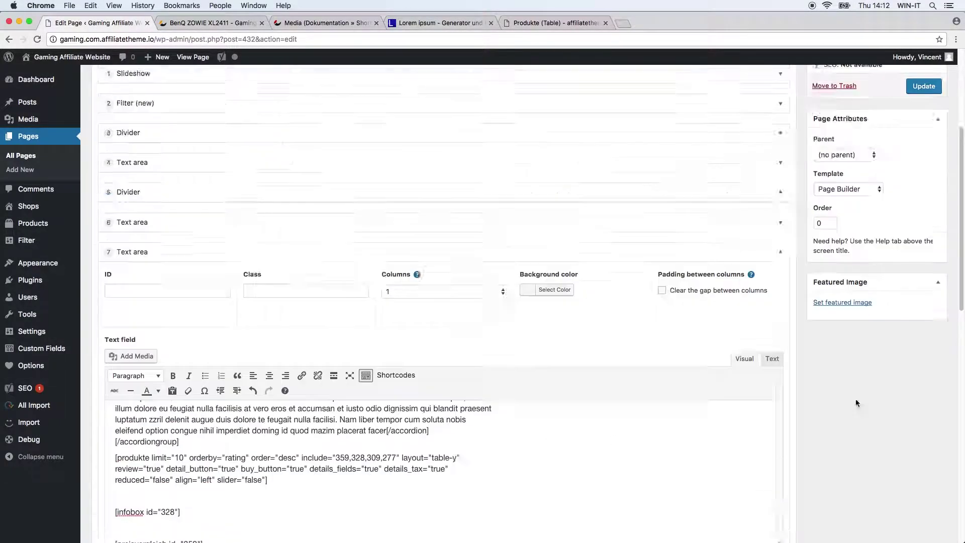
Update the page with the price comparison shortcode, reload the live site and look through its lower part
click(927, 289)
click(194, 23)
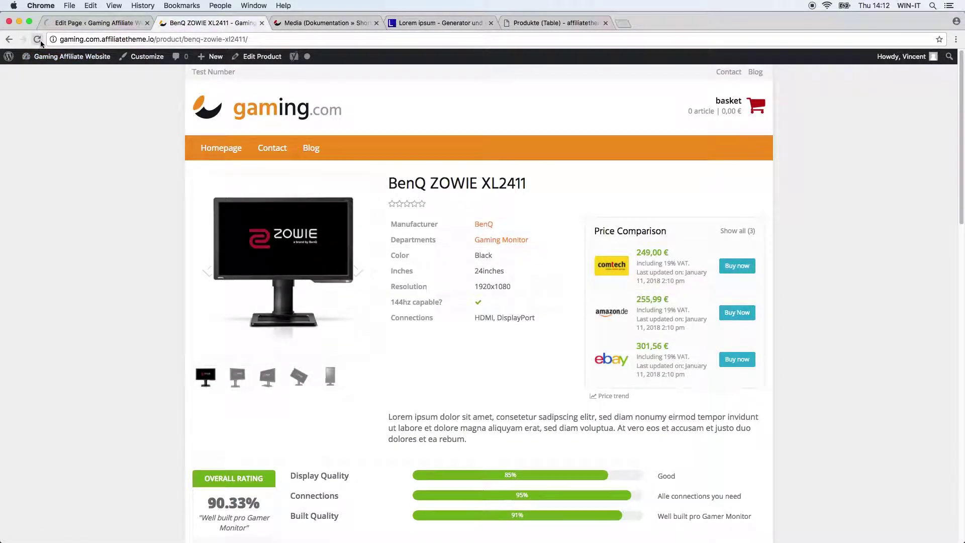
click(39, 42)
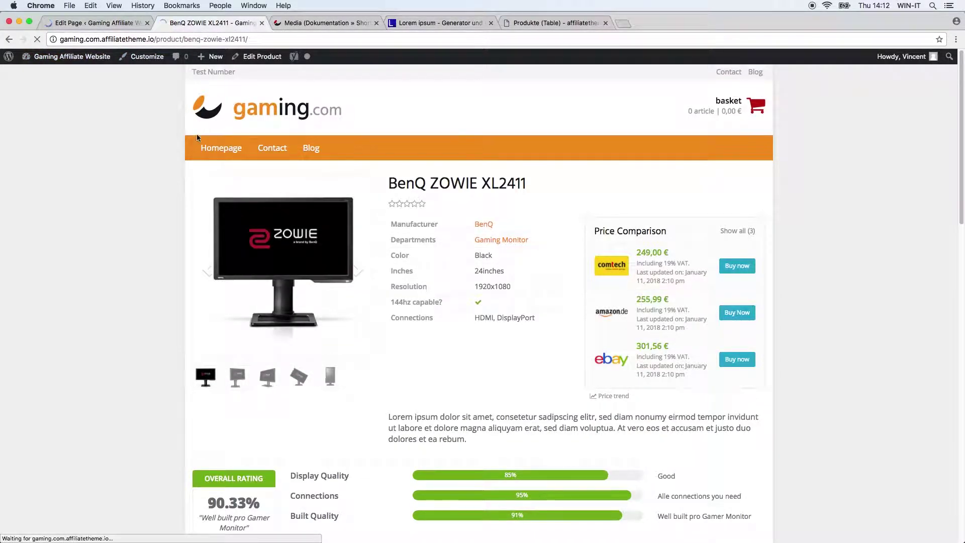
scroll(128, 321, down, 20)
scroll(129, 332, down, 15)
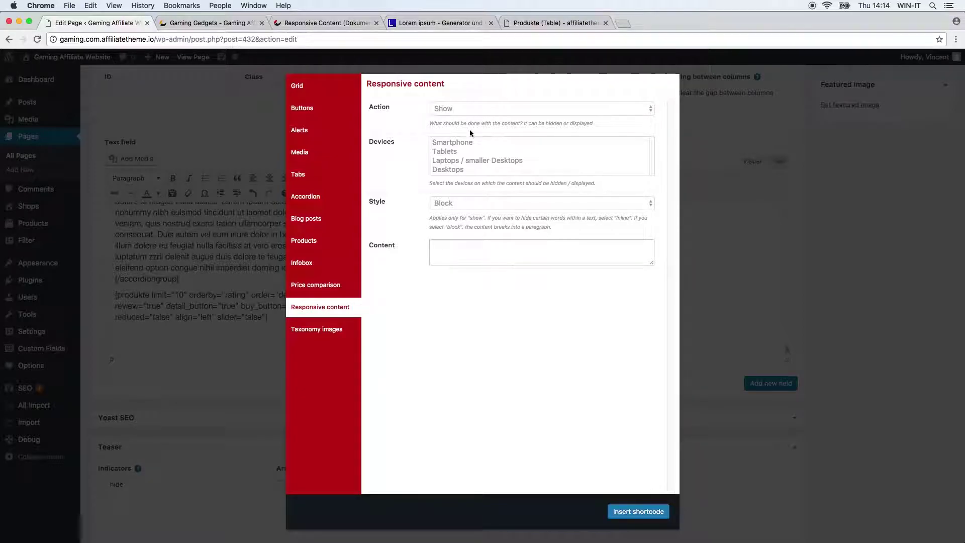
Set the Responsive content shortcode's action to Hide for Smartphone devices, with the Block style
click(482, 108)
click(481, 108)
click(482, 107)
click(480, 119)
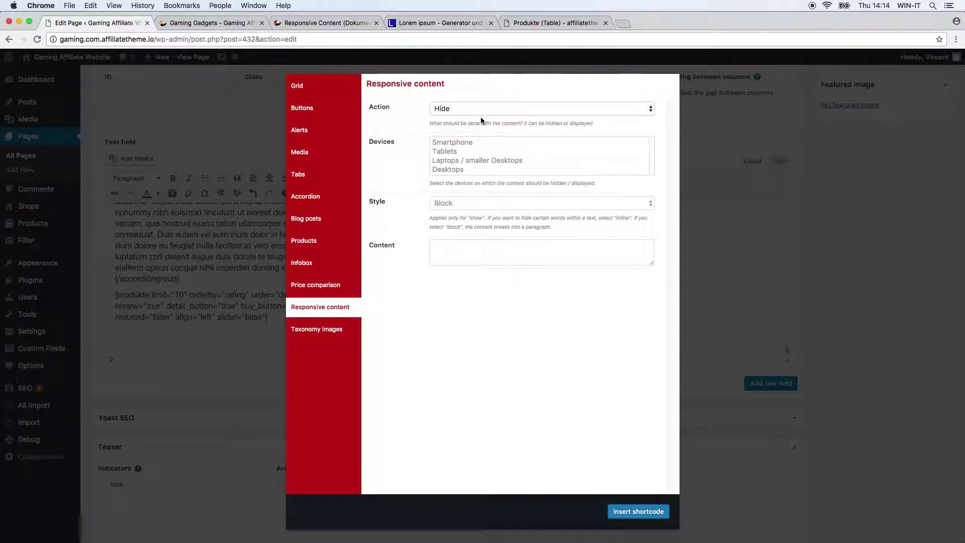
click(458, 144)
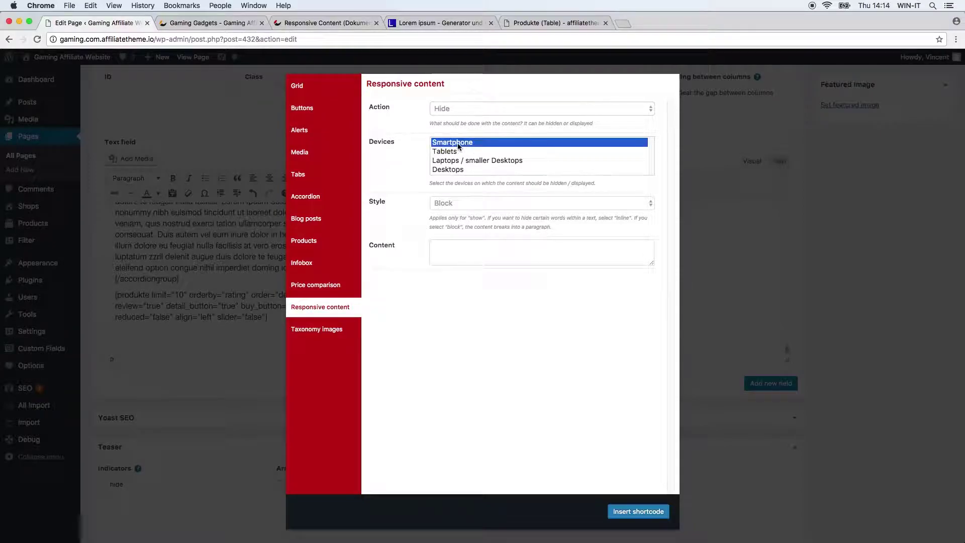
click(462, 207)
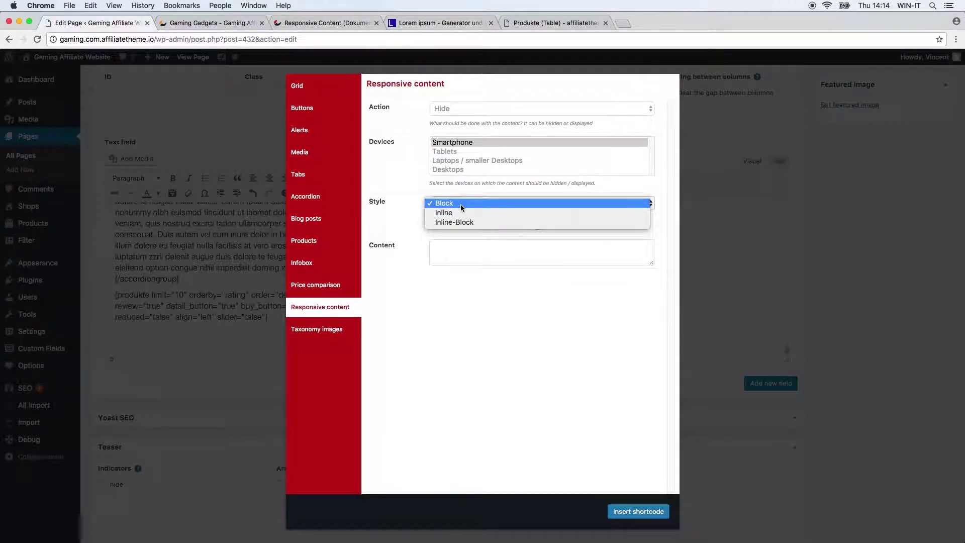
click(461, 205)
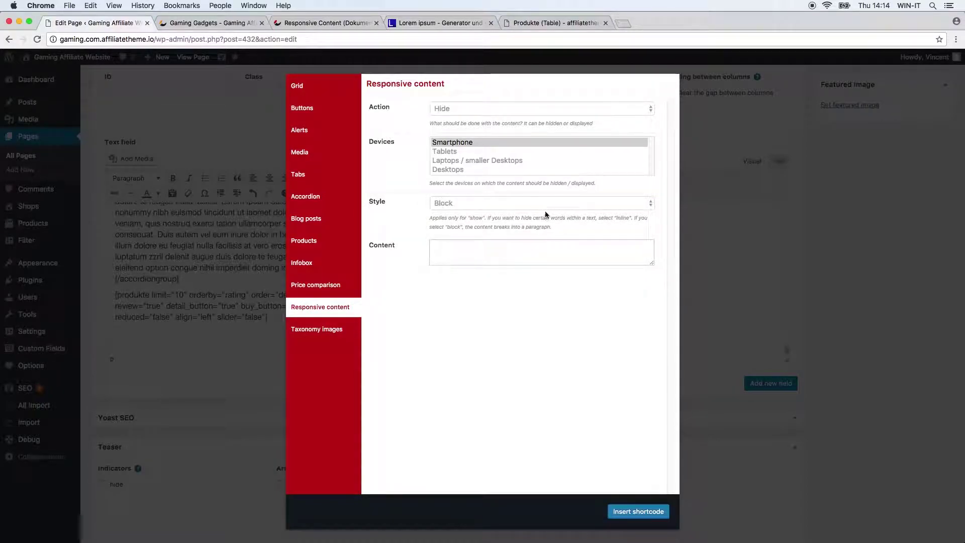
Copy the text from the Lorem ipsum generator into the Responsive content's content field and insert the shortcode
drag(443, 123, 443, 128)
click(417, 139)
click(457, 245)
click(395, 23)
key(super+c)
key(super+1)
key(super+v)
click(653, 512)
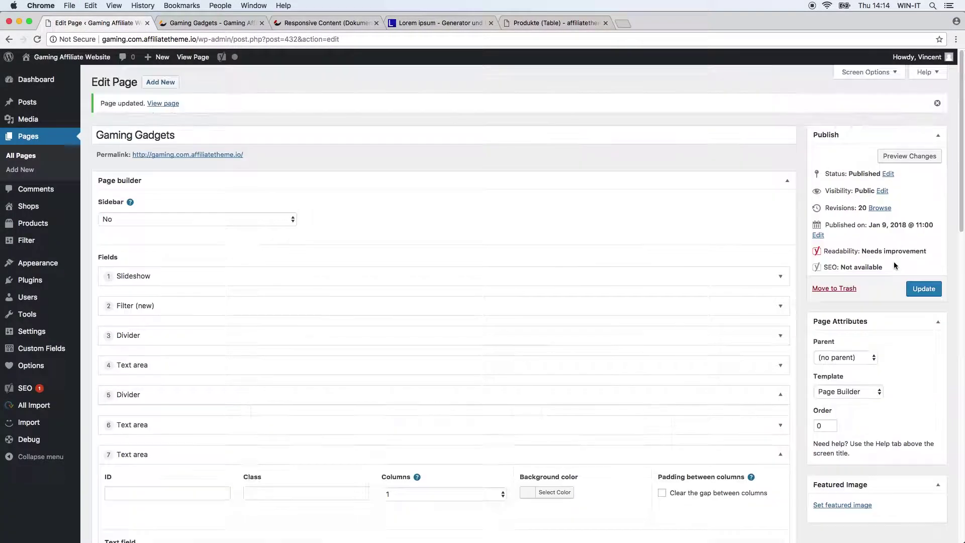
Update the page and examine the Lorem ipsum text below the product table on the live page
click(924, 289)
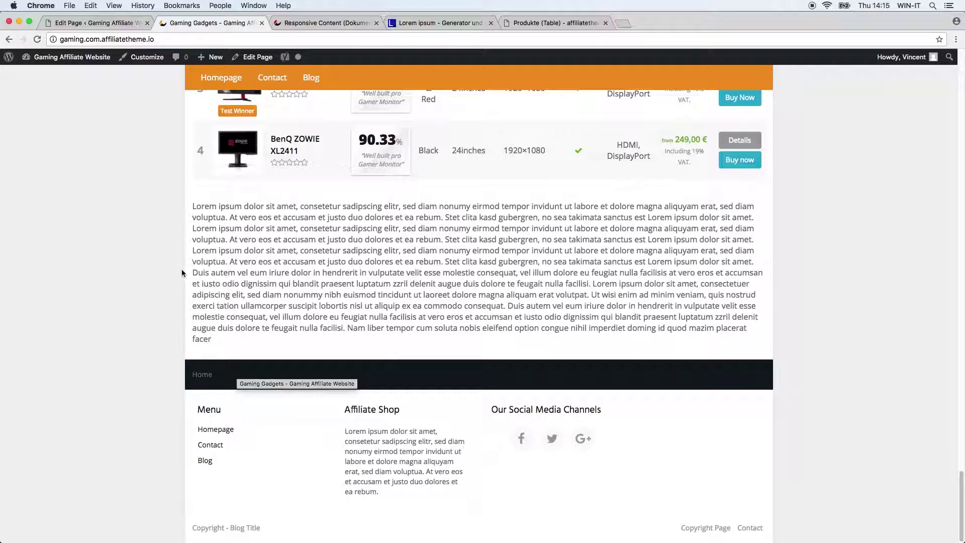
scroll(182, 272, up, 3)
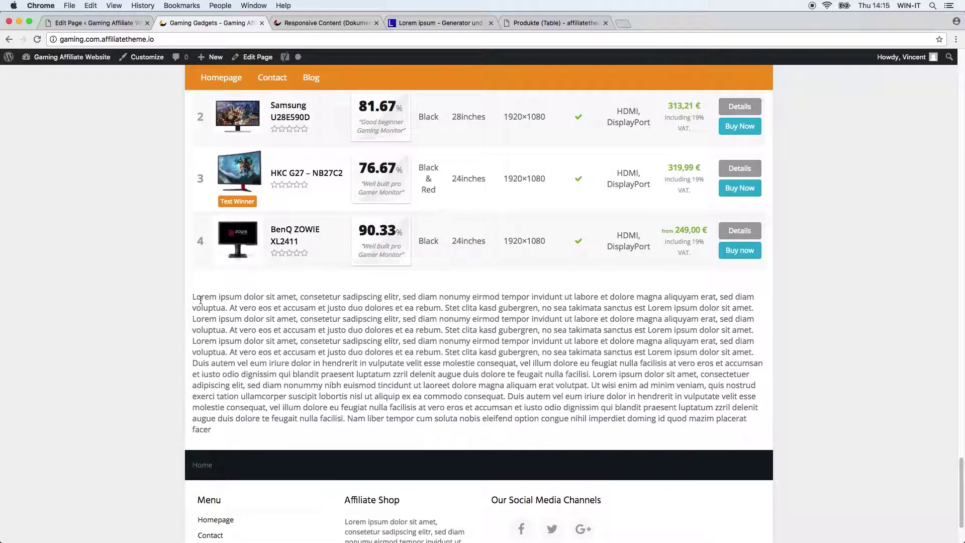
click(193, 297)
Inspect the live page with the developer tools and turn on the responsive device preview
right_click(769, 303)
click(806, 393)
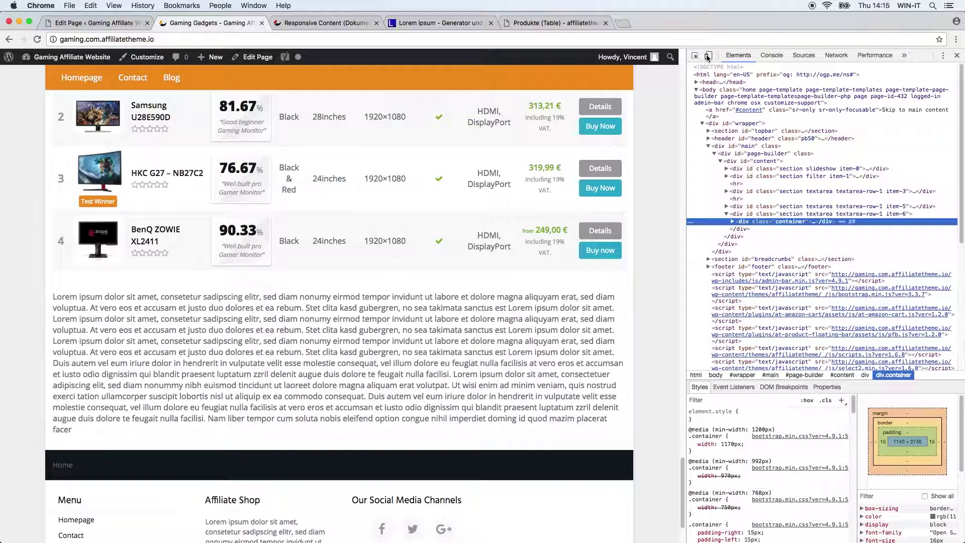
click(708, 57)
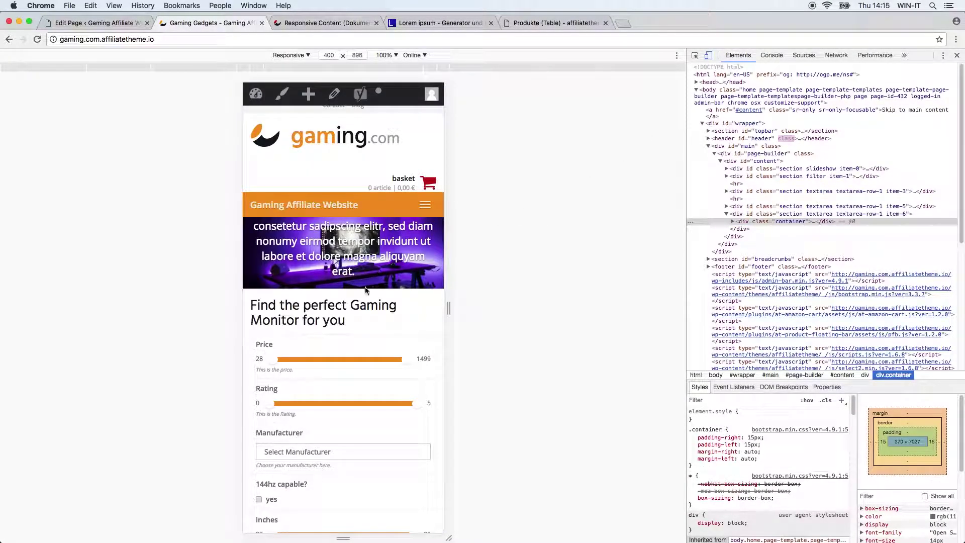
Examine the live page in the 400-pixel-wide responsive preview, from the filter down to the product table and accordion
scroll(373, 315, down, 15)
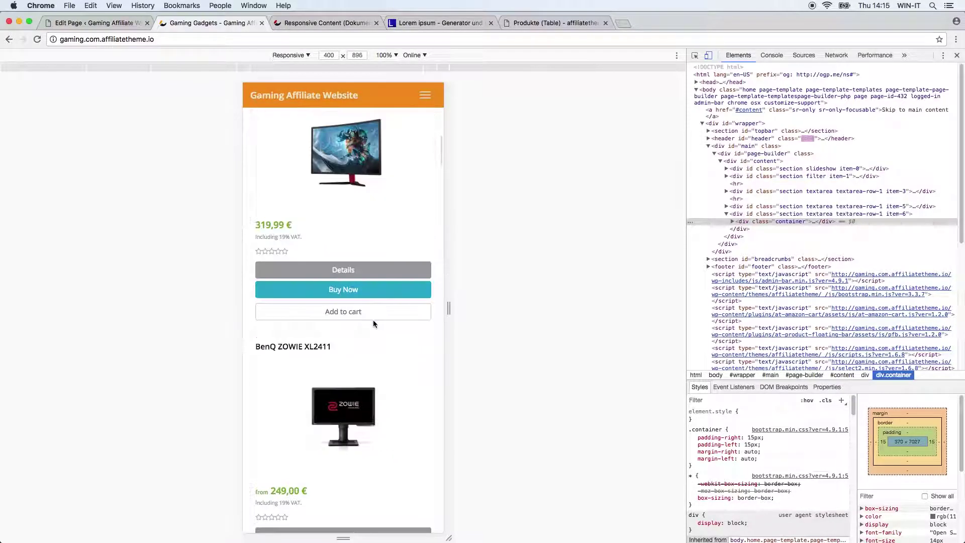
scroll(373, 324, down, 20)
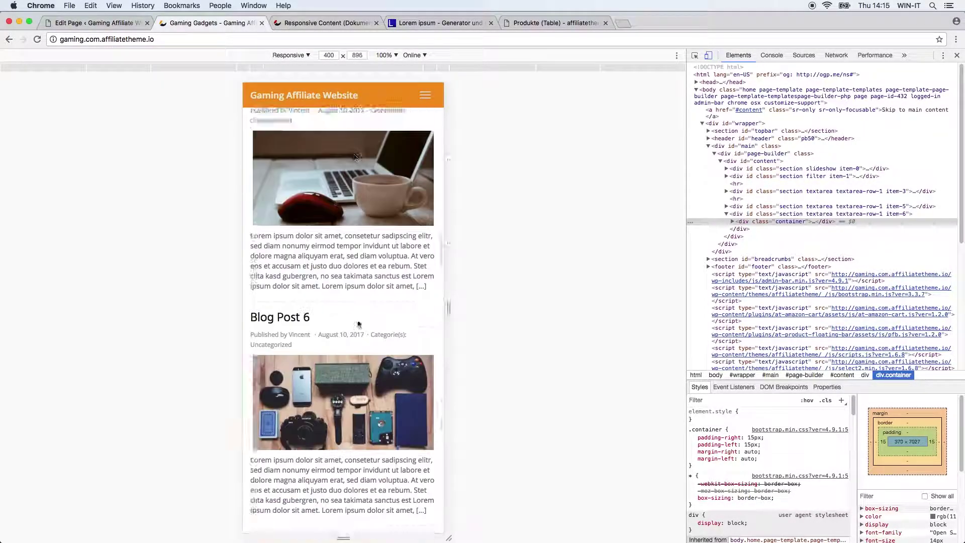
scroll(358, 325, down, 20)
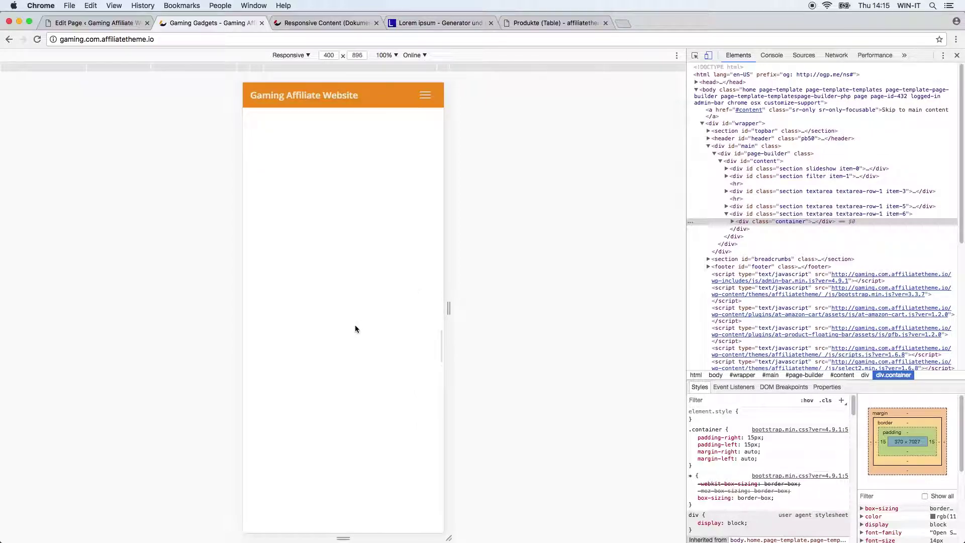
scroll(354, 324, down, 15)
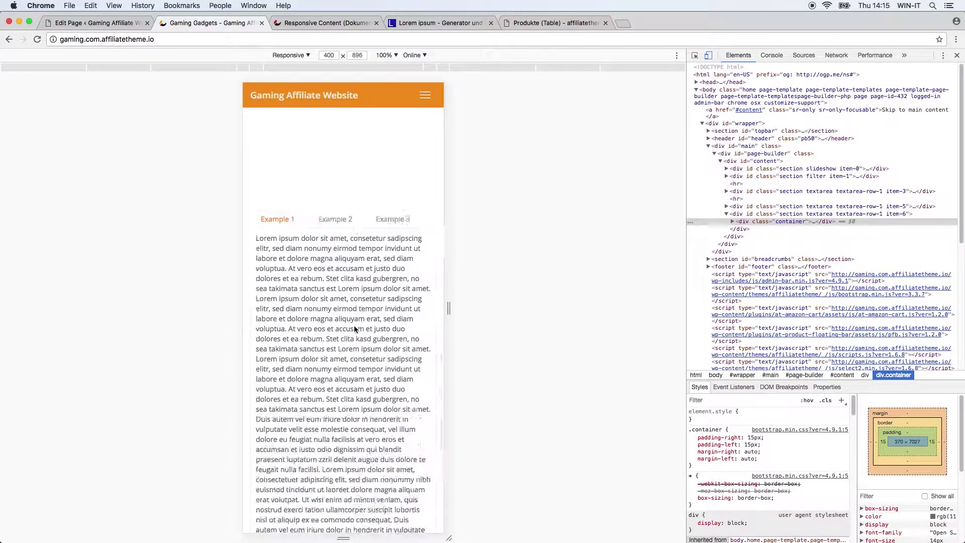
scroll(356, 325, down, 10)
scroll(356, 323, up, 5)
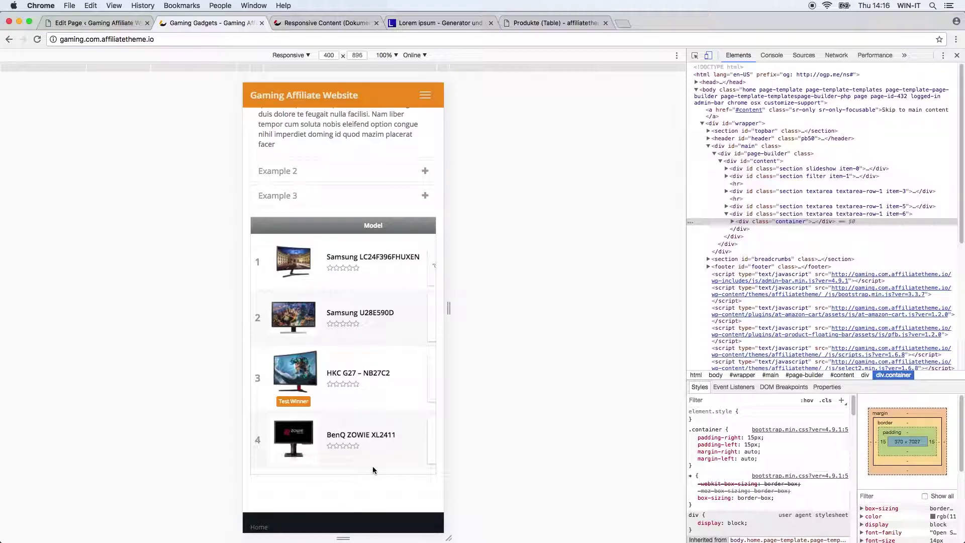
scroll(373, 466, up, 10)
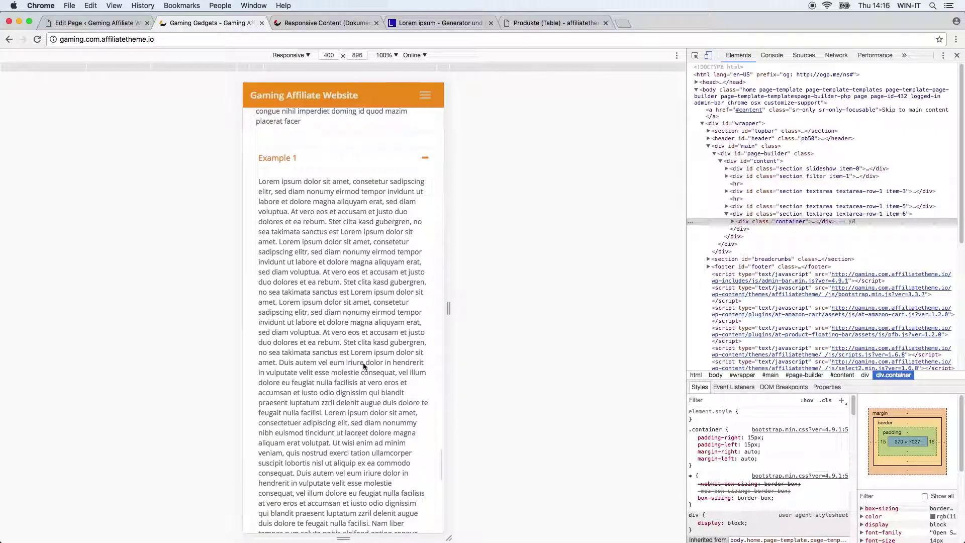
Collapse the Example 1 accordion in the responsive preview and check the area below the product table for the Lorem ipsum text
click(426, 159)
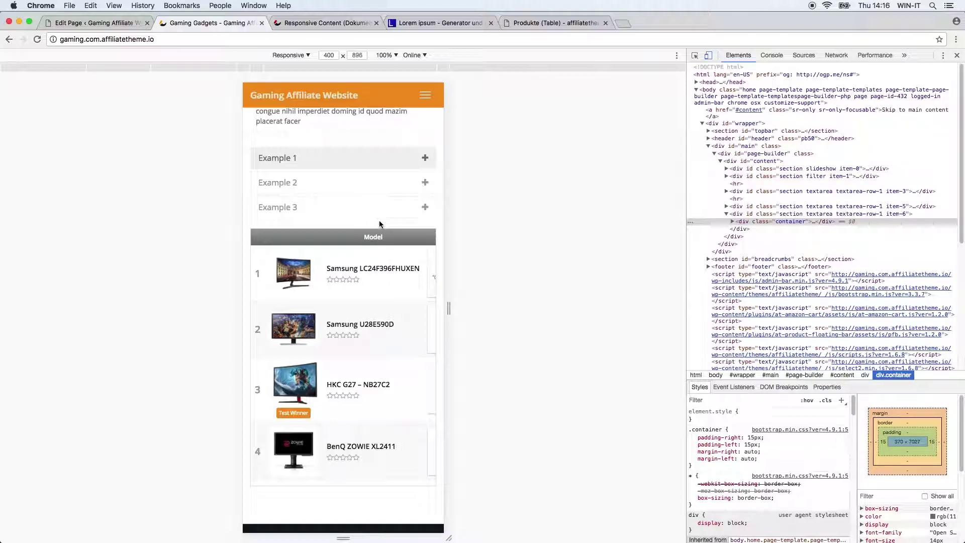
scroll(305, 248, down, 5)
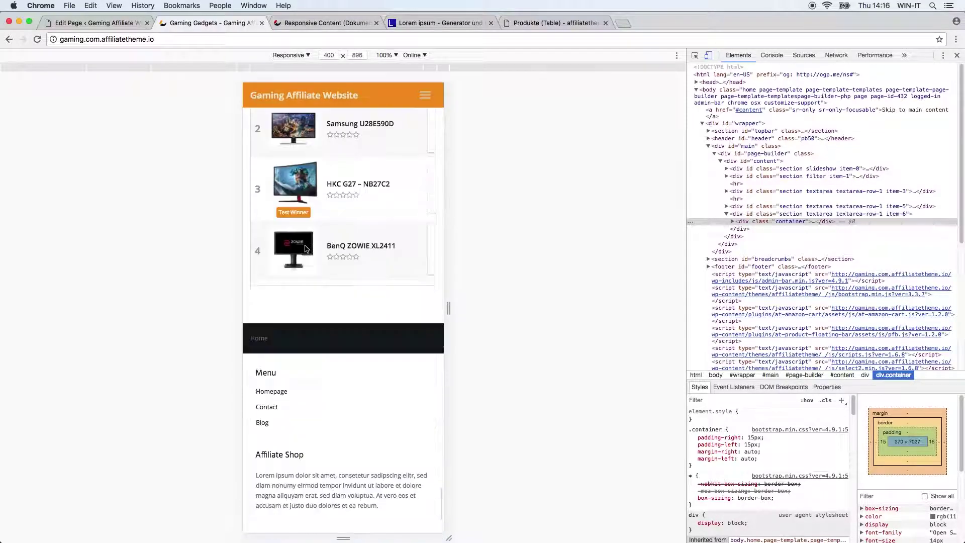
scroll(306, 248, down, 2)
scroll(317, 242, up, 3)
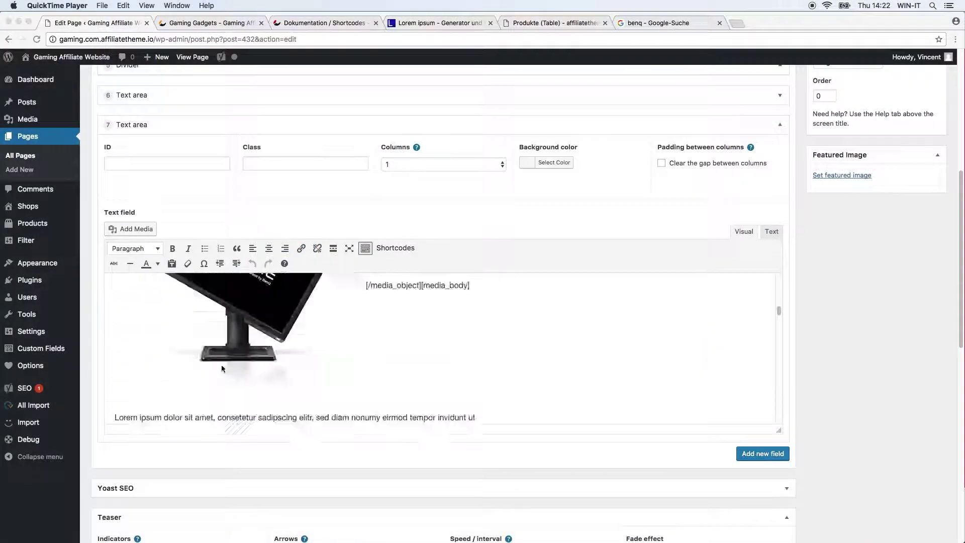
Add a blank line at the end of text area 7 in the page editor and open the Taxonomy images shortcode settings
scroll(222, 364, down, 15)
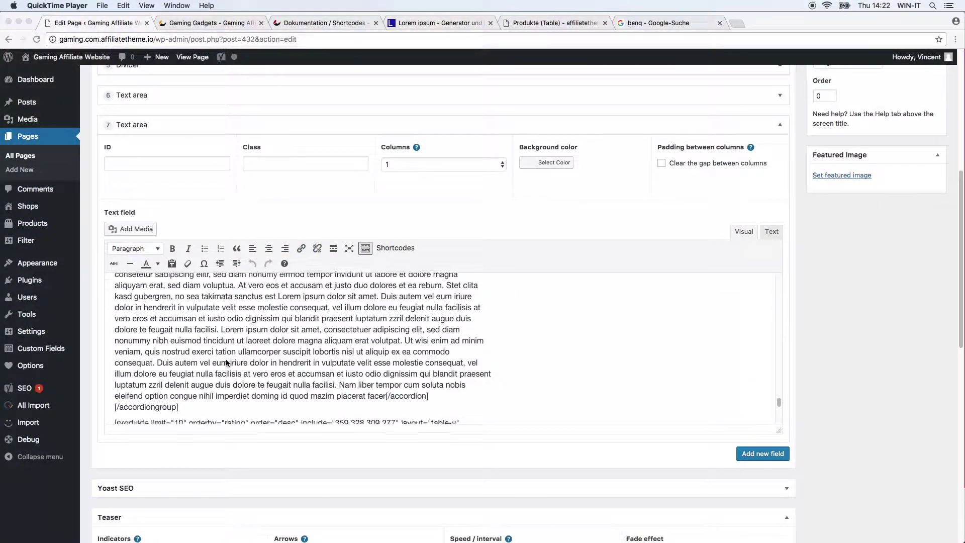
scroll(222, 324, up, 5)
click(198, 339)
scroll(256, 274, up, 5)
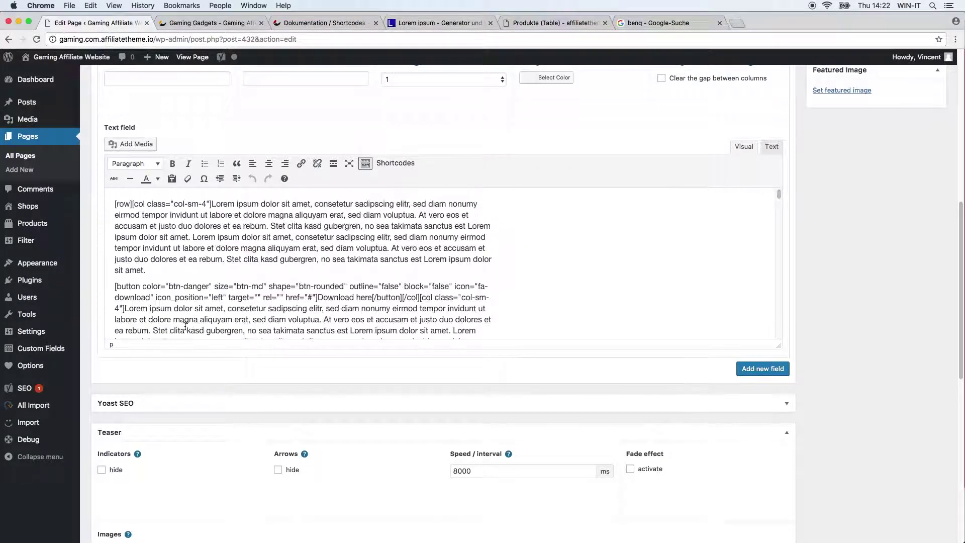
scroll(256, 274, down, 15)
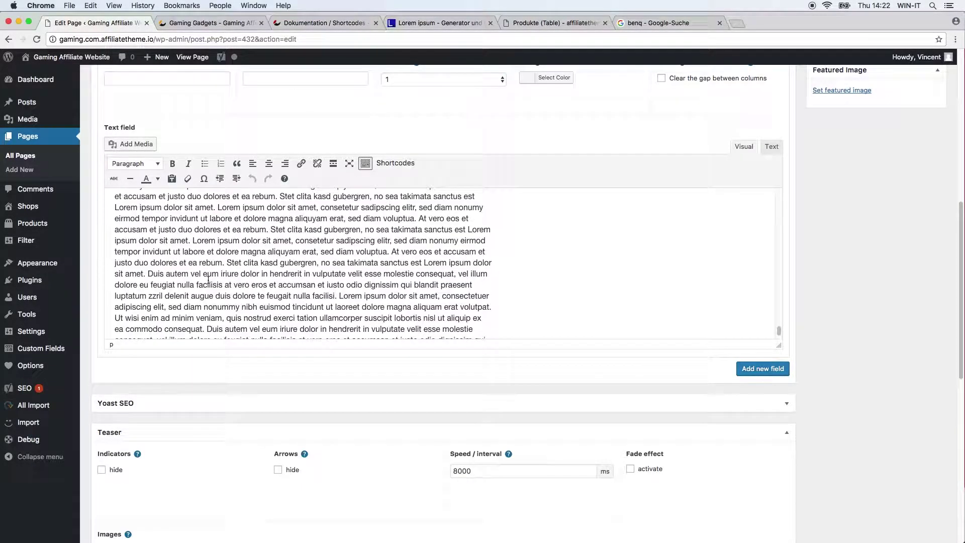
scroll(514, 369, up, 5)
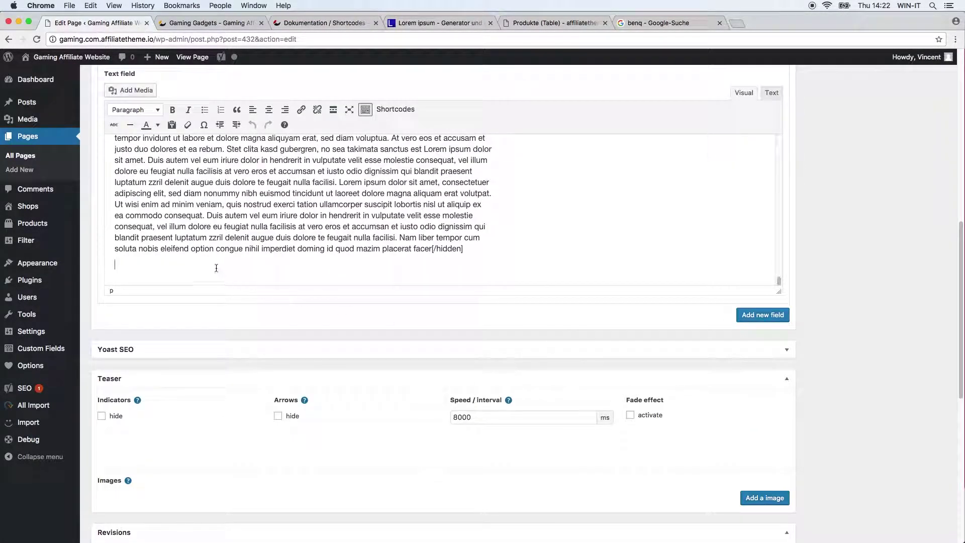
key(Return)
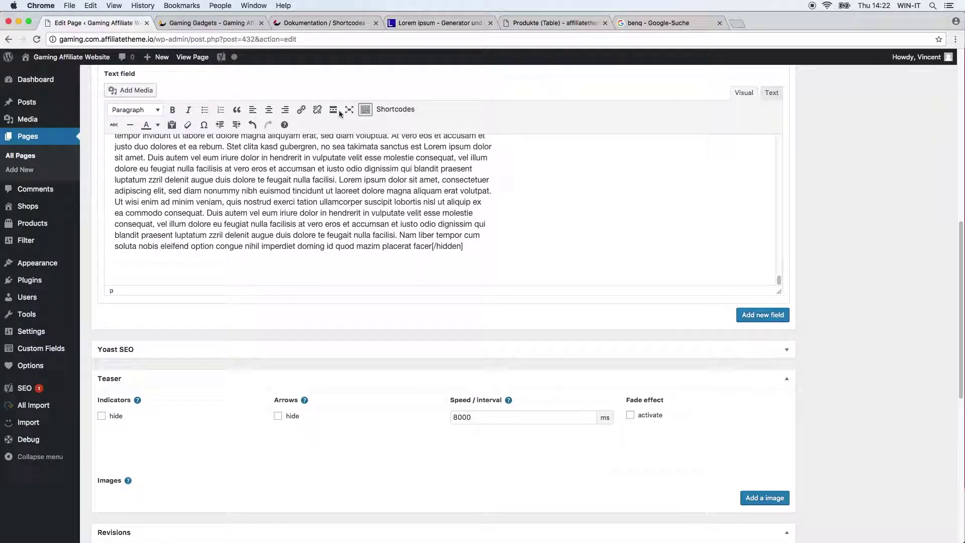
click(393, 115)
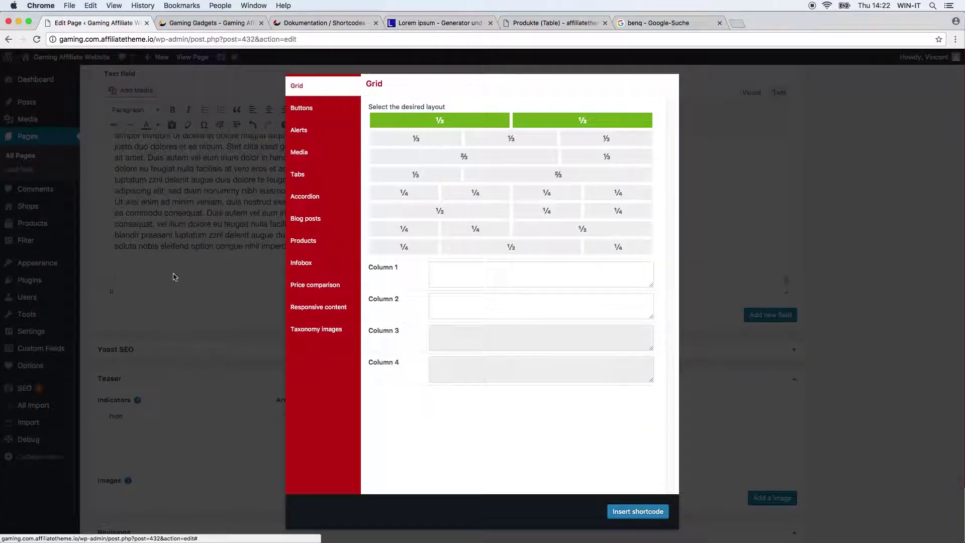
click(339, 333)
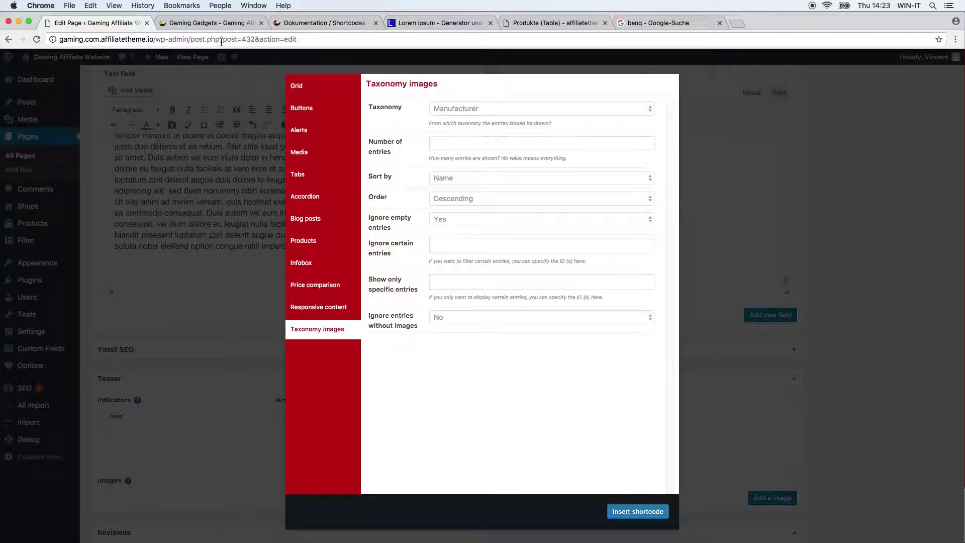
Open the products' Manufacturer taxonomy in the site dashboard and look through the manufacturer entries
click(227, 23)
click(79, 68)
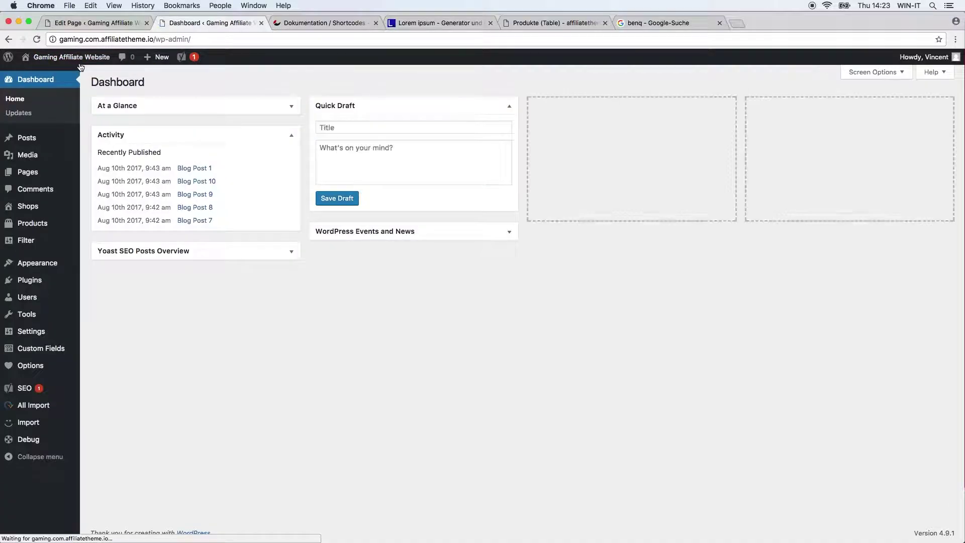
mouse_move(43, 228)
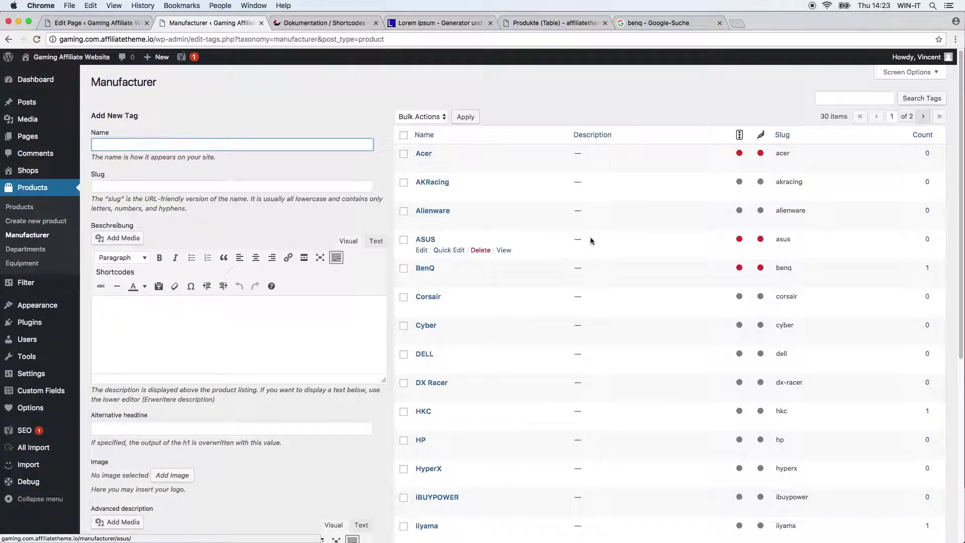
scroll(610, 214, down, 6)
scroll(623, 206, up, 2)
scroll(562, 221, up, 4)
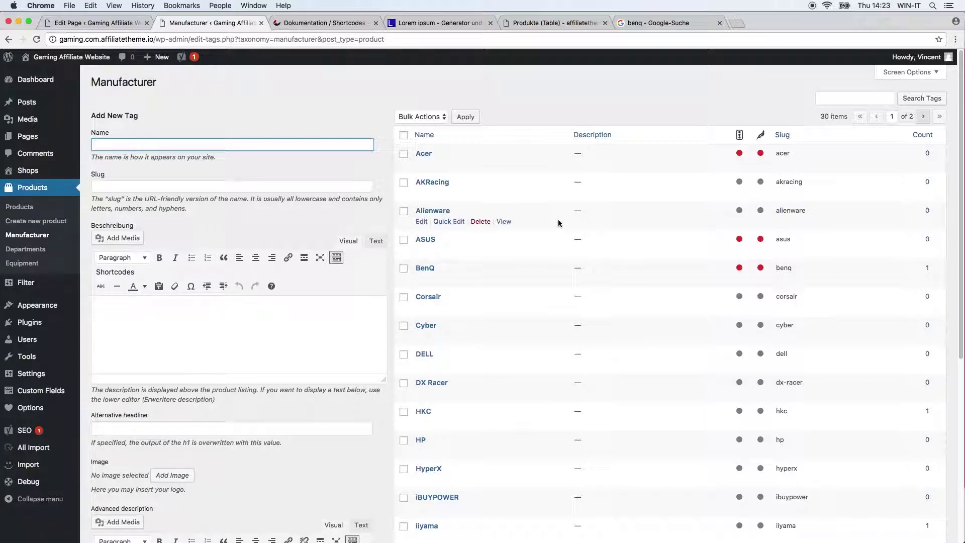
Open the BenQ manufacturer entry and examine the logo assigned to its Image field
click(423, 280)
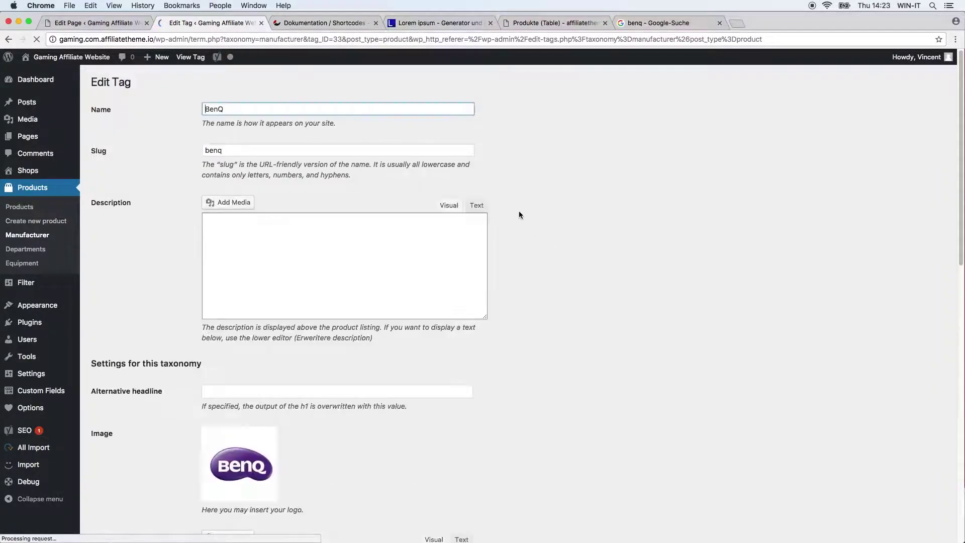
scroll(601, 234, down, 2)
scroll(601, 234, down, 3)
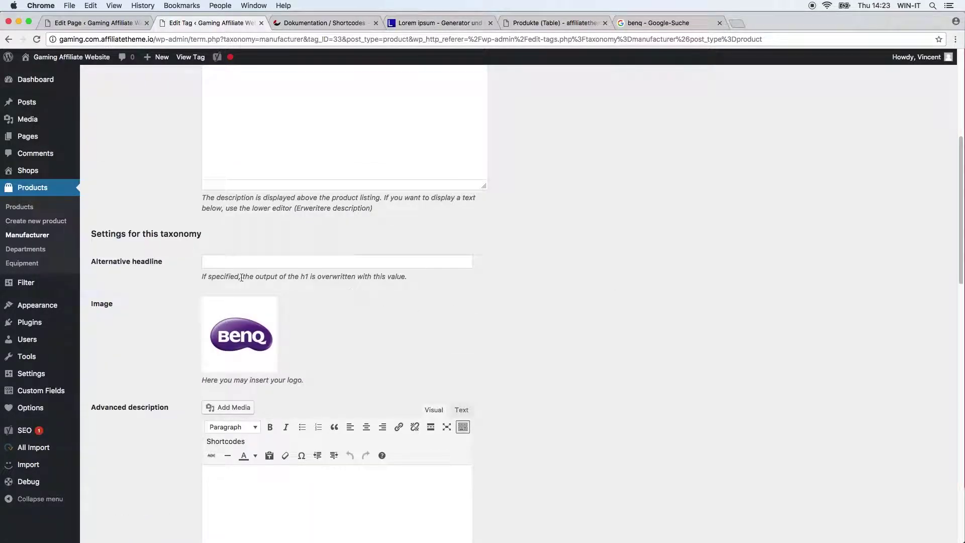
mouse_move(246, 336)
scroll(417, 348, down, 1)
mouse_move(217, 346)
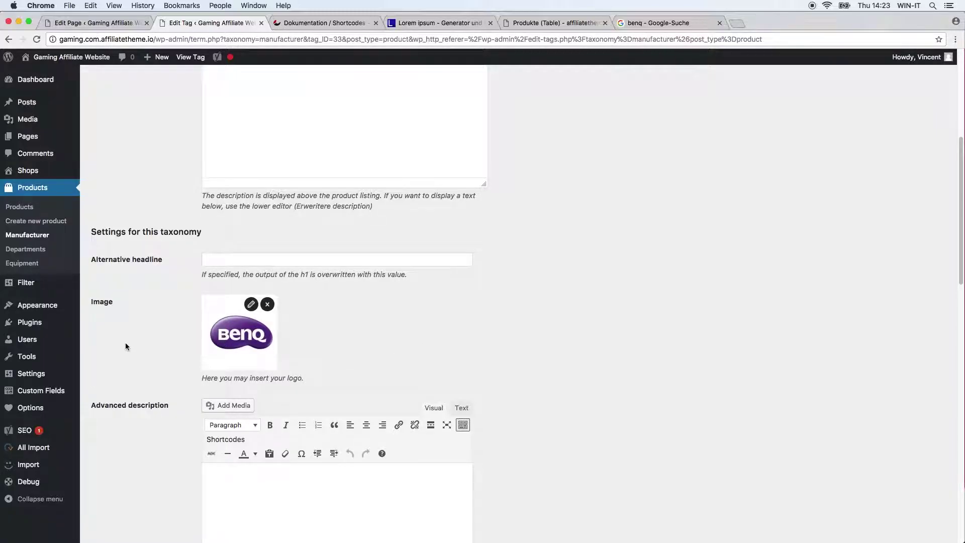
scroll(143, 334, up, 10)
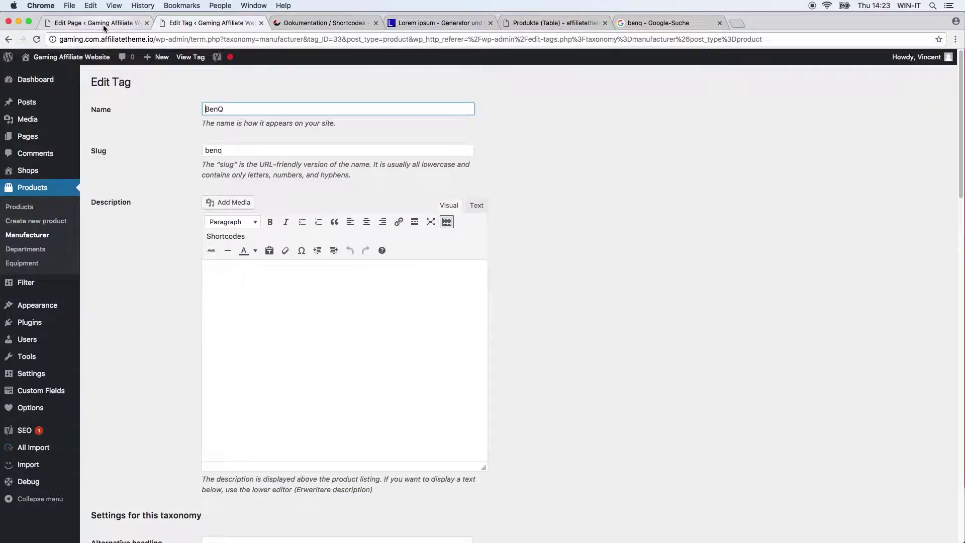
Return to the Taxonomy images shortcode settings, keep Manufacturer as the taxonomy and set the number of entries to 15
click(104, 26)
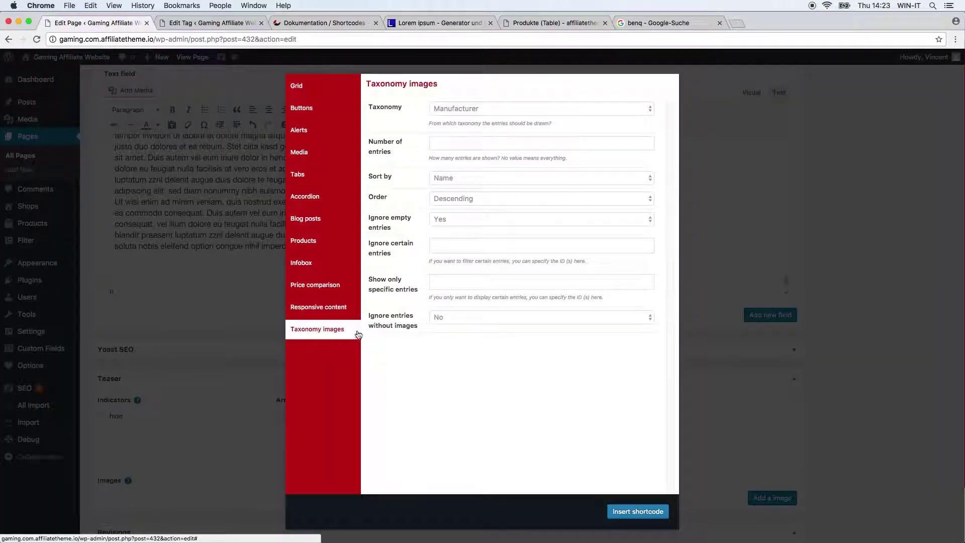
click(511, 112)
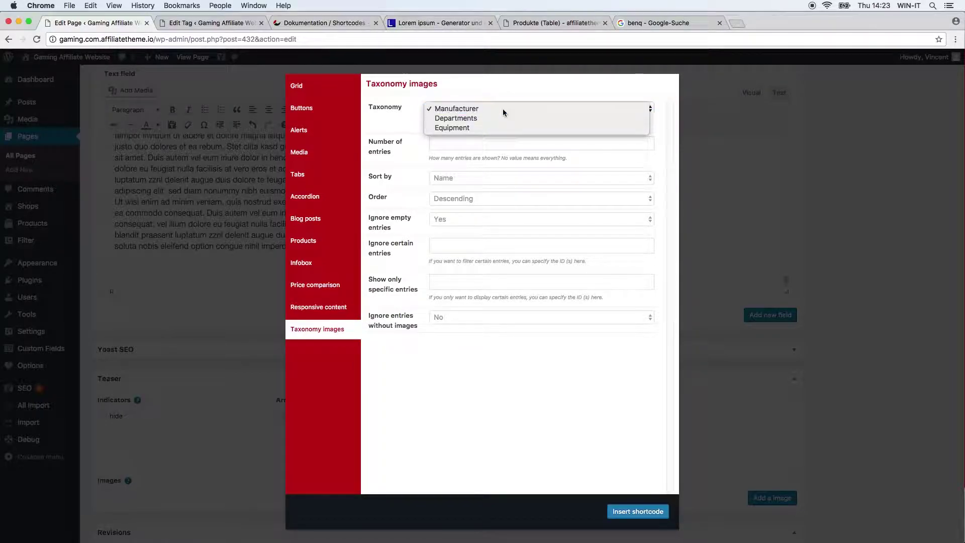
click(504, 109)
click(467, 143)
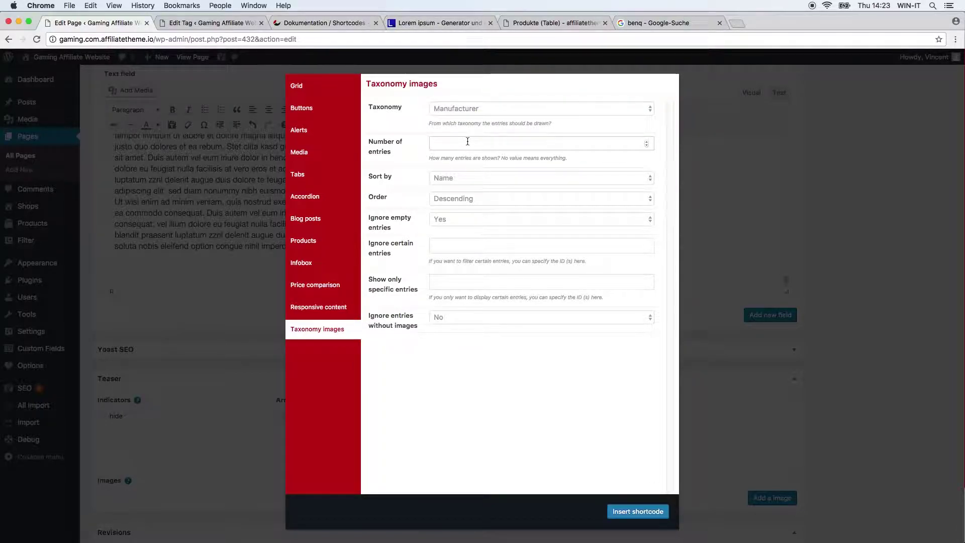
text(15)
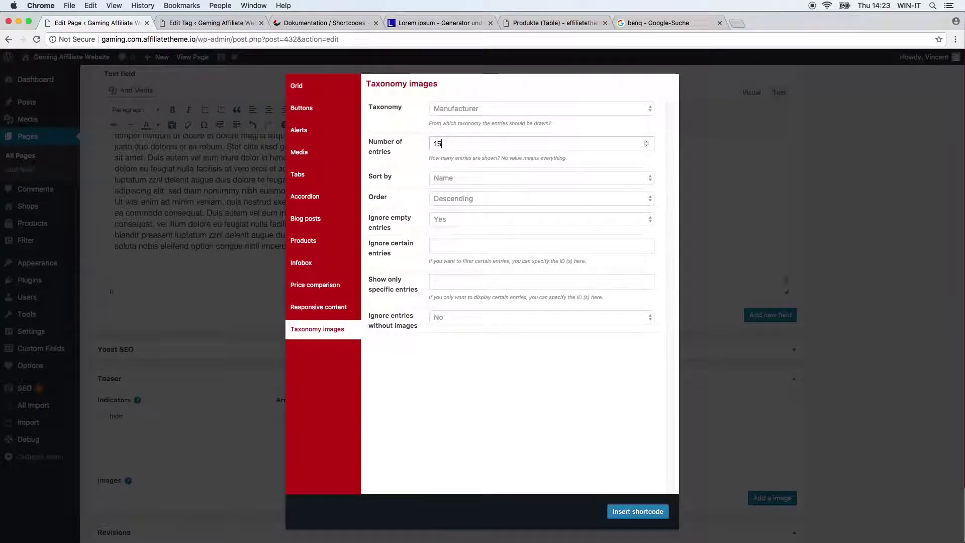
Sort the taxonomy image entries by Name in Ascending order
click(474, 178)
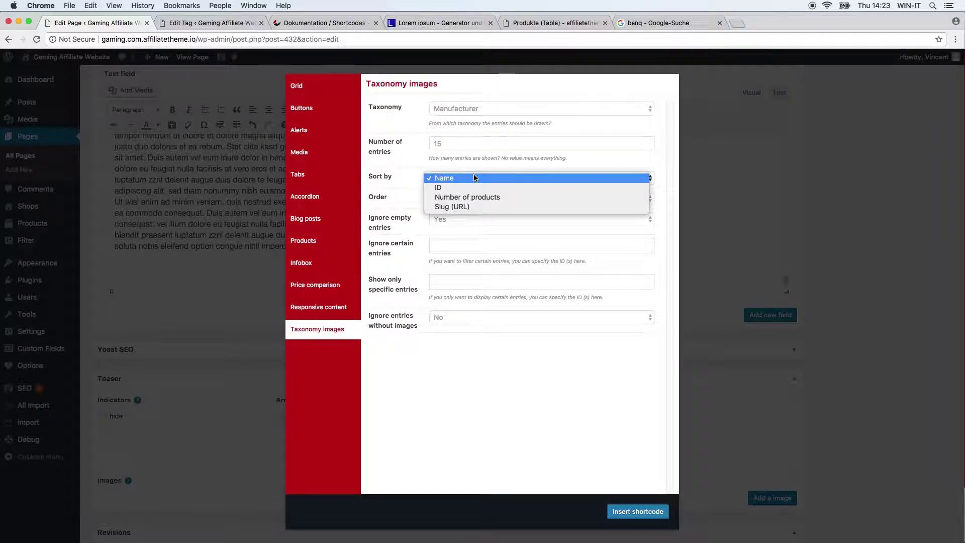
click(445, 179)
click(461, 200)
click(460, 208)
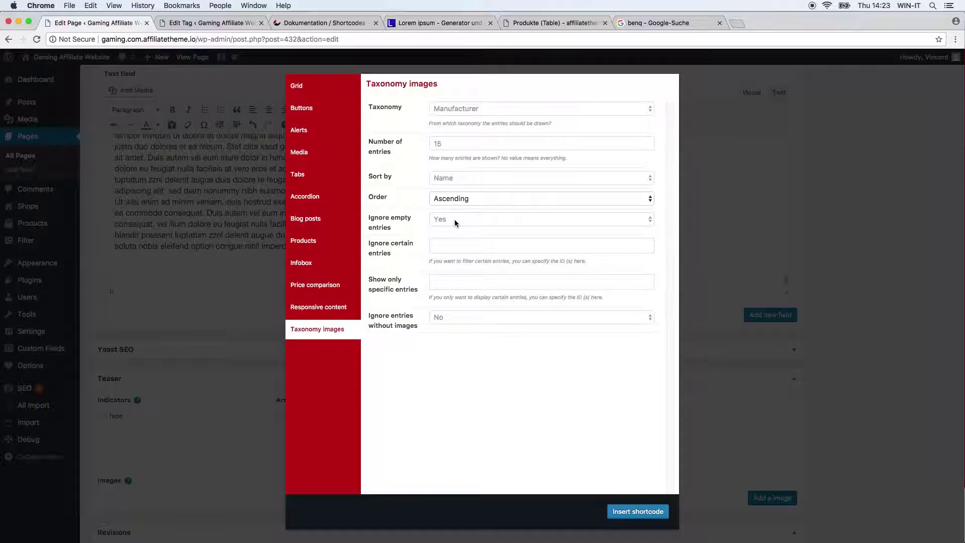
Keep Ignore empty entries at Yes and Ignore entries without images at No, leaving both entry ID filters blank
click(458, 220)
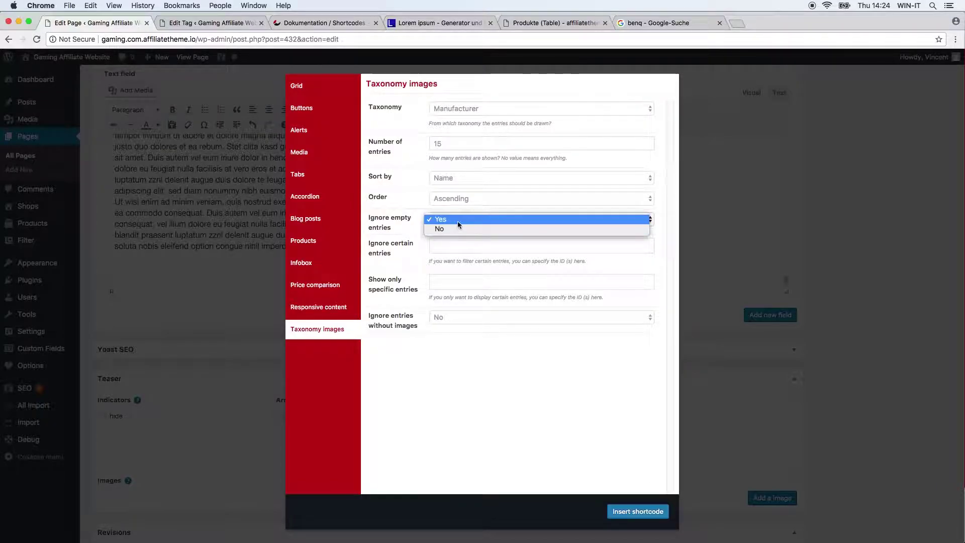
click(457, 224)
click(440, 248)
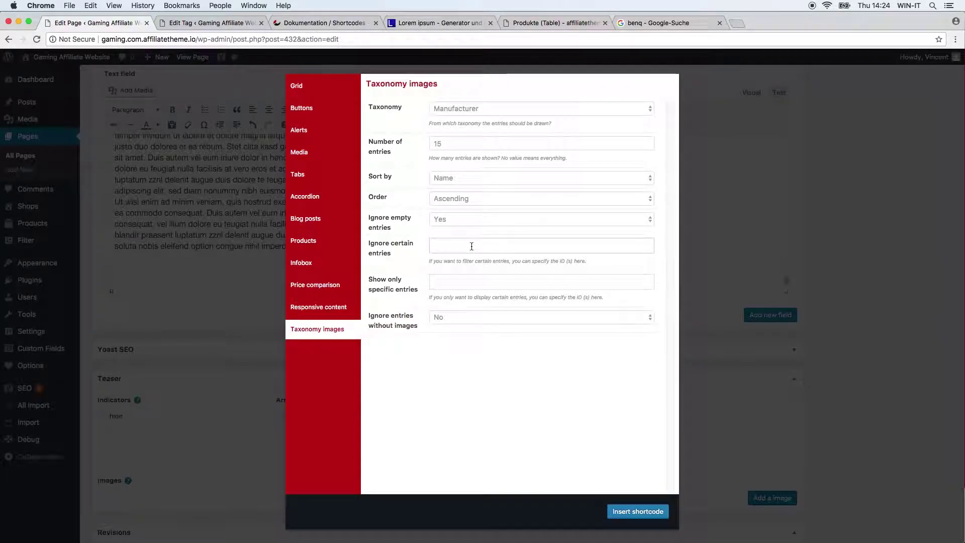
click(455, 286)
click(474, 321)
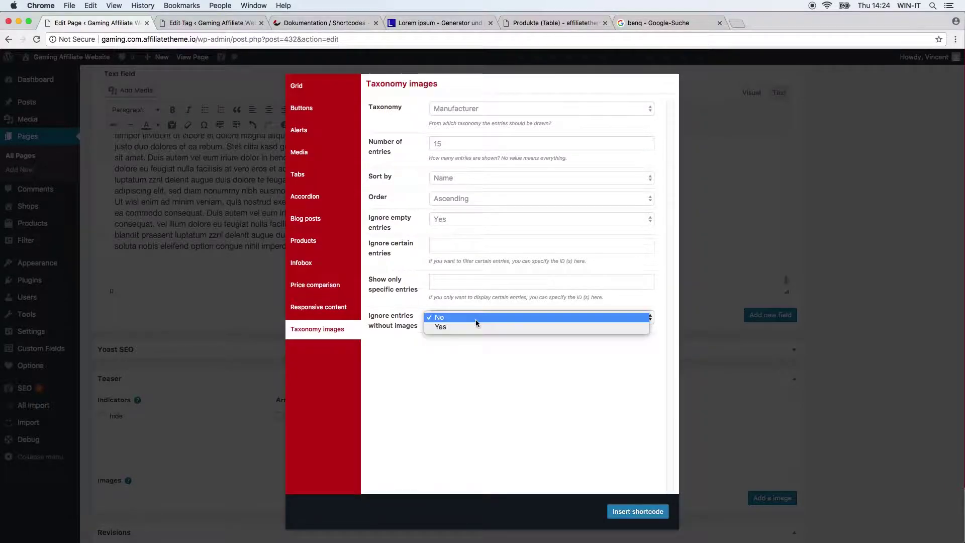
click(479, 318)
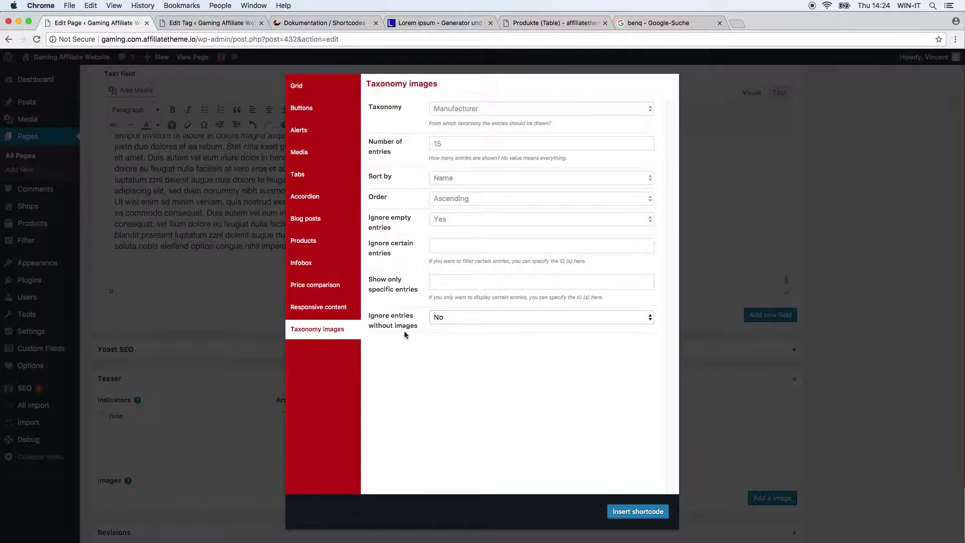
Check the BenQ entry's logo image once more and insert the Taxonomy images shortcode into the page's text area
click(204, 23)
scroll(144, 349, down, 5)
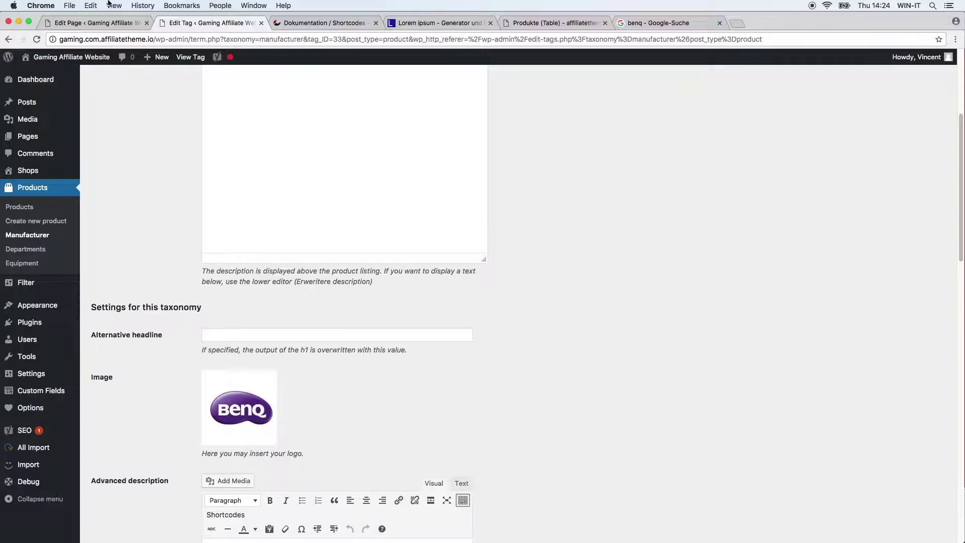
click(93, 23)
click(634, 511)
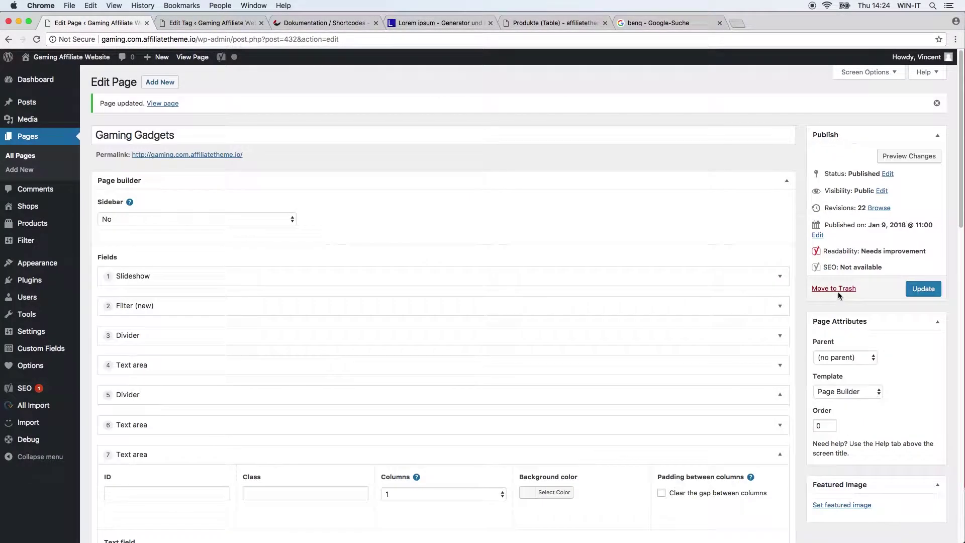
Save the Gaming Gadgets page update, close the tag editing page and open the live page separately from the editor
click(927, 290)
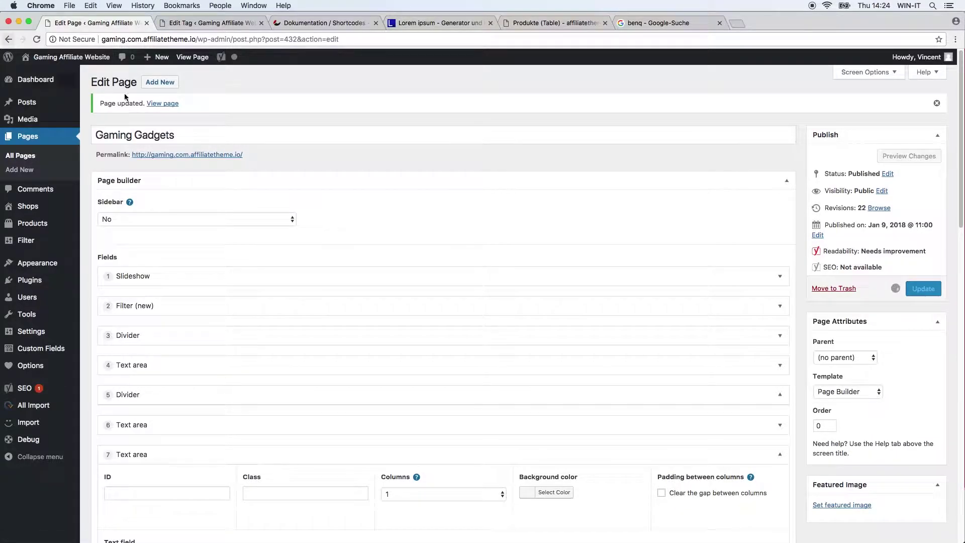
click(261, 23)
super+click(192, 57)
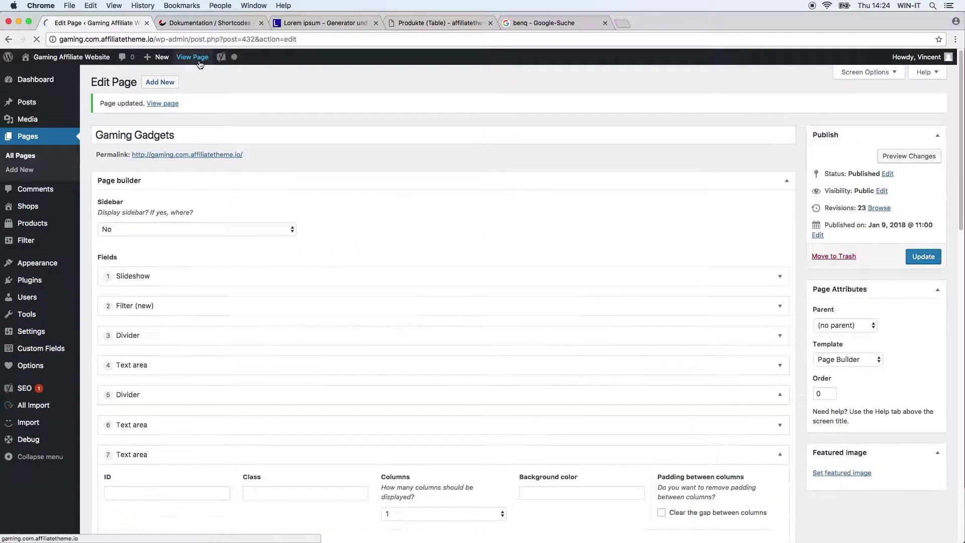
click(174, 26)
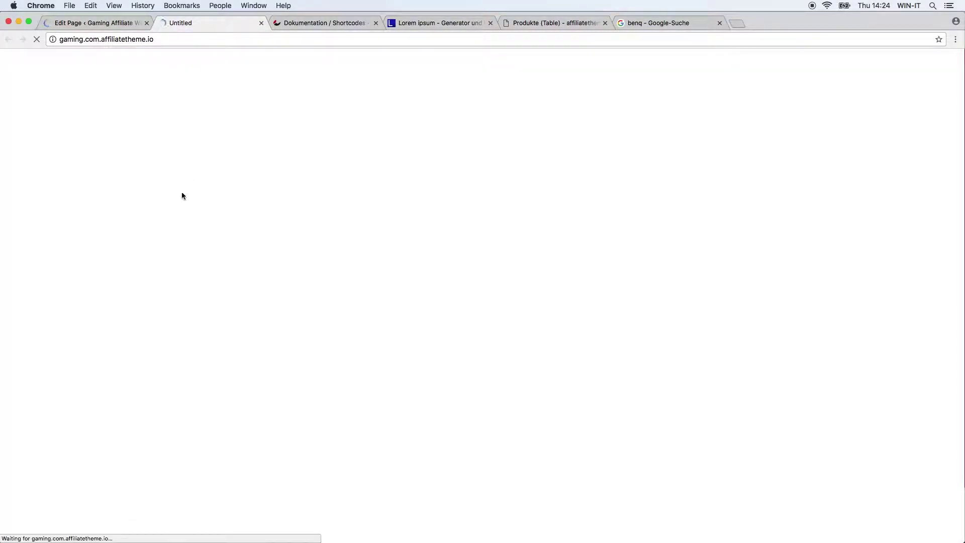
Check the manufacturer taxonomy images at the end of the live page and view the products in the BenQ archive
scroll(88, 311, down, 20)
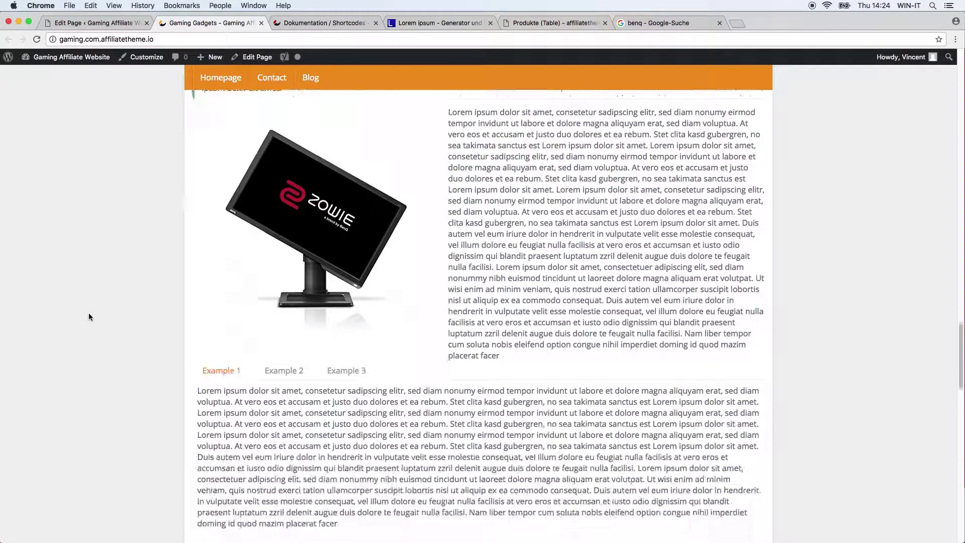
scroll(86, 308, up, 2)
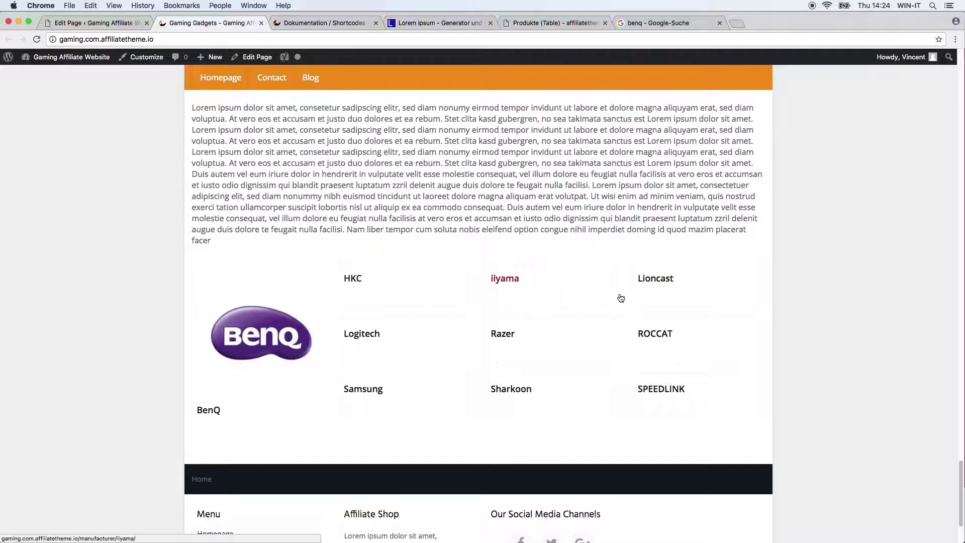
click(225, 414)
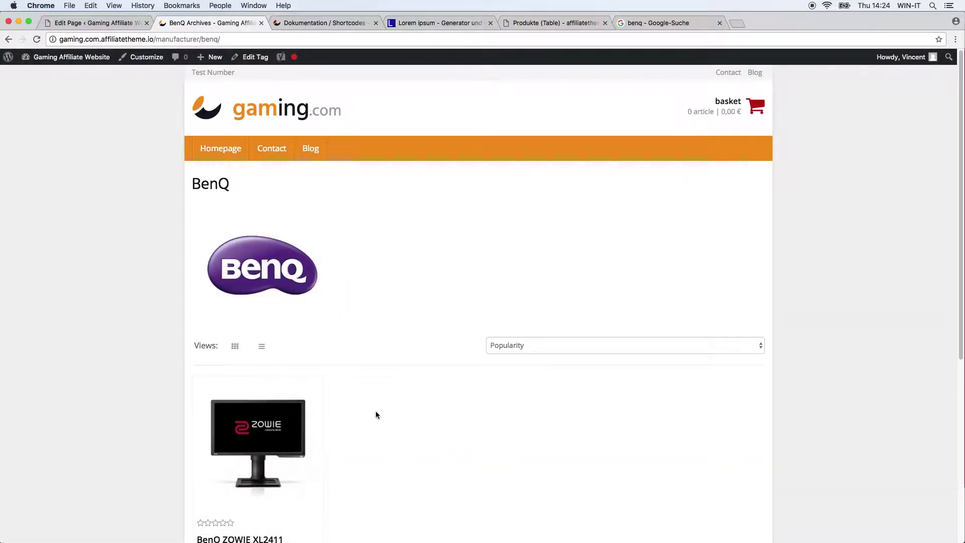
scroll(403, 397, down, 5)
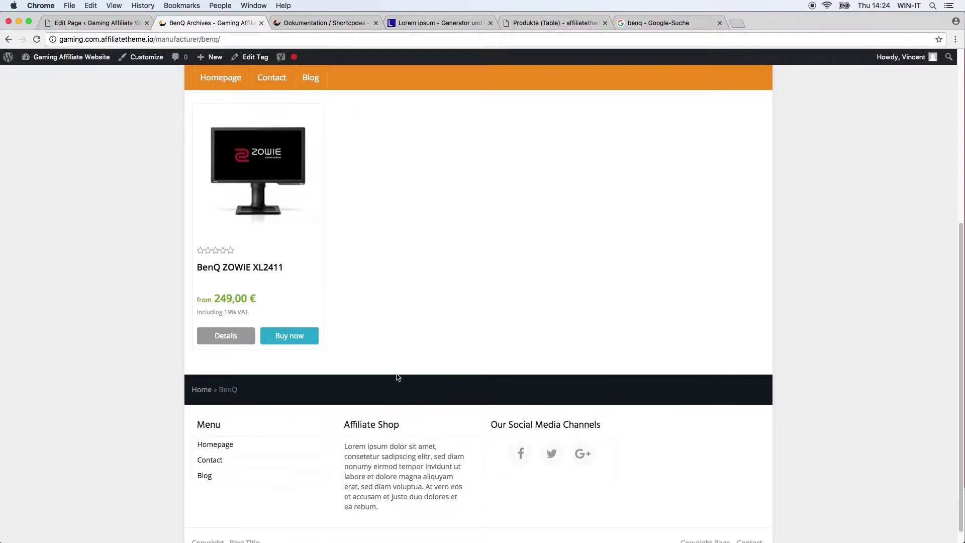